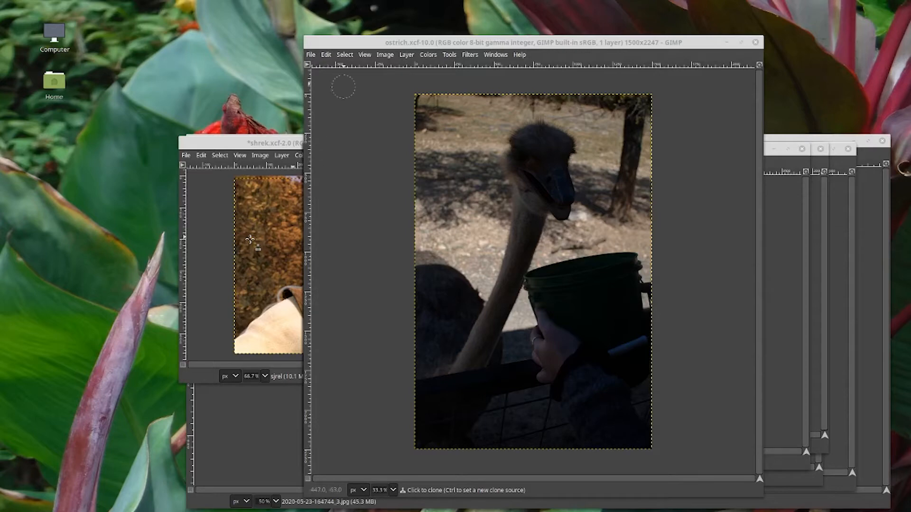
Open the toolbox and move it beside the ostrich image window, stretching it taller
left_click(361, 44)
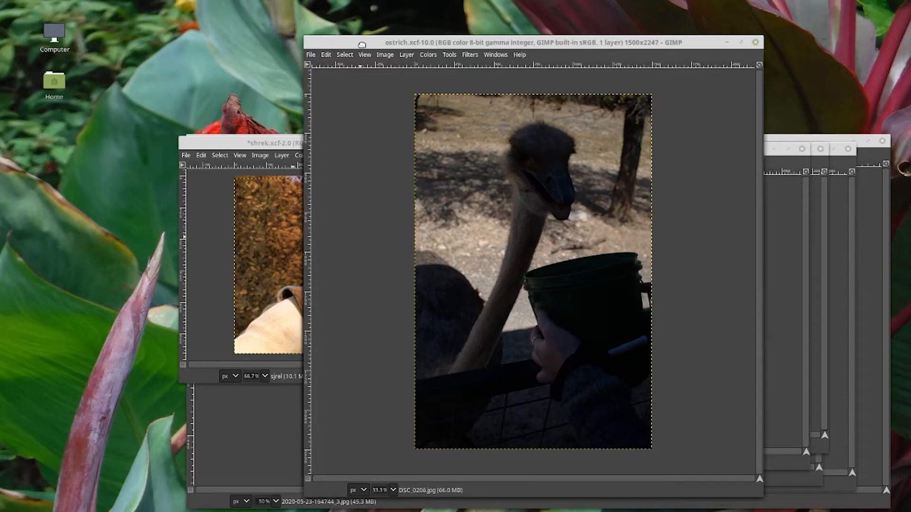
key("ctrl+b")
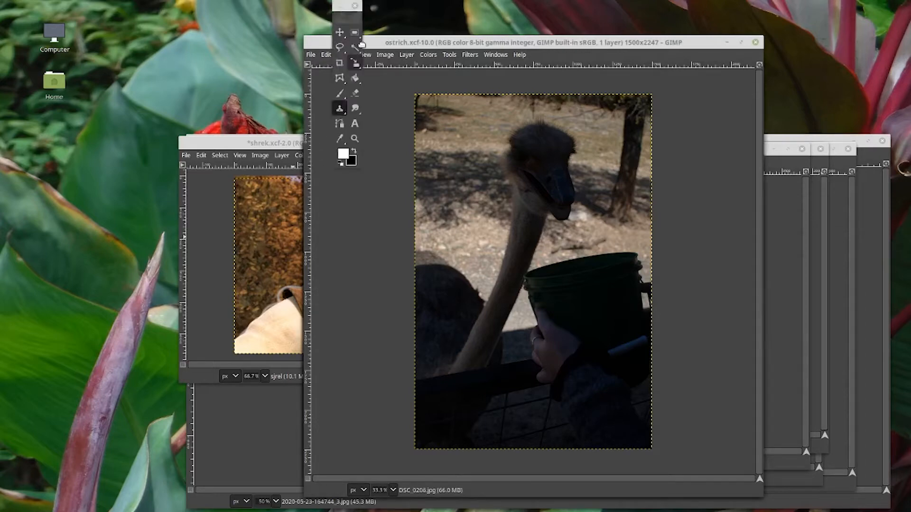
left_click_drag(326, 12, 251, 22)
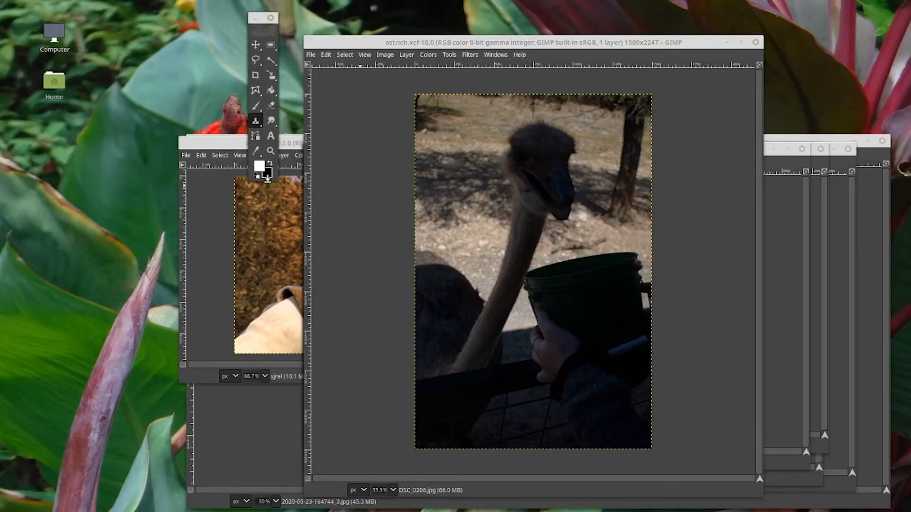
left_click_drag(267, 178, 241, 408)
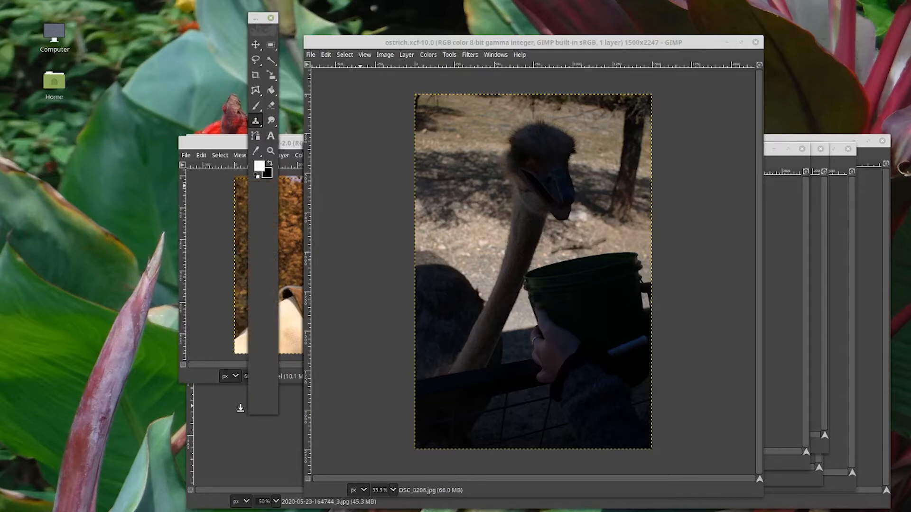
Select the Paintbrush tool, open its tool options, and position that dialog next to the toolbox
left_click(255, 105)
double_click(256, 105)
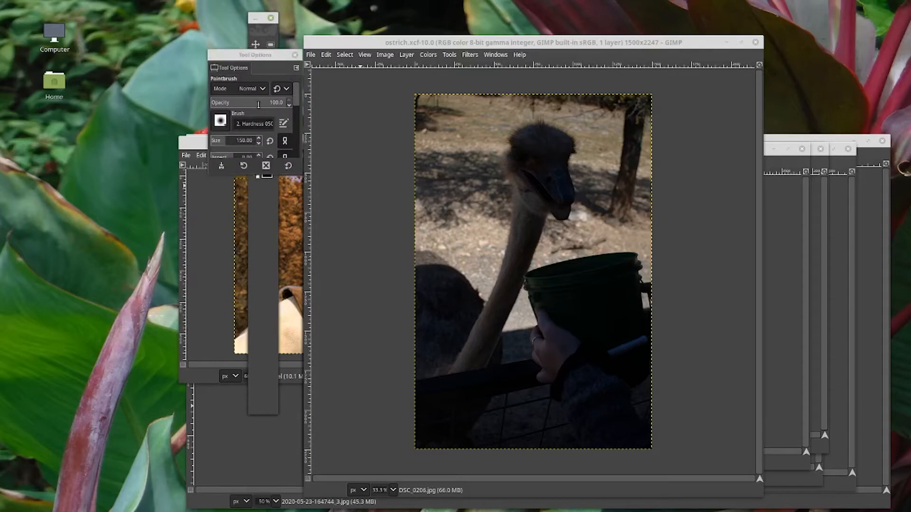
left_click_drag(260, 54, 211, 17)
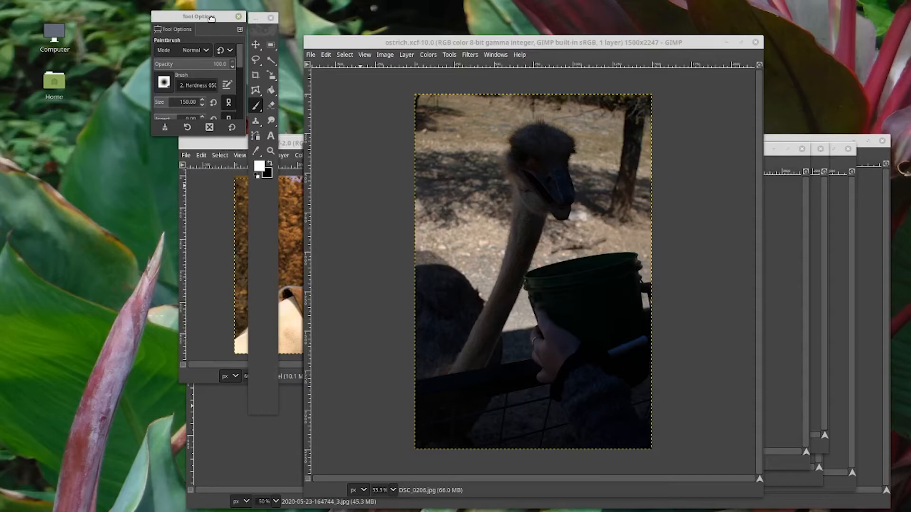
Open the Layers dialog and dock it as a tab alongside the tool options
key("ctrl+l")
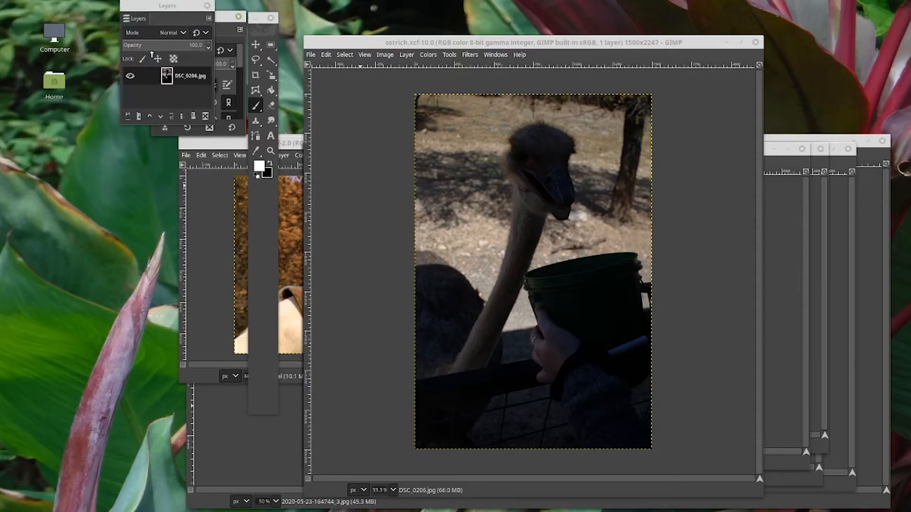
left_click_drag(166, 4, 108, 7)
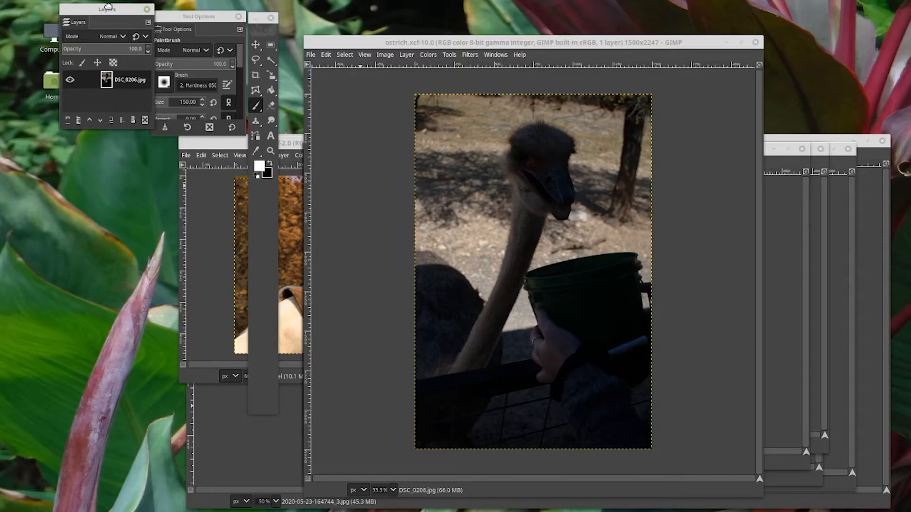
mouse_move(176, 29)
left_mouse_down()
mouse_move(100, 23)
mouse_move(179, 19)
left_mouse_up()
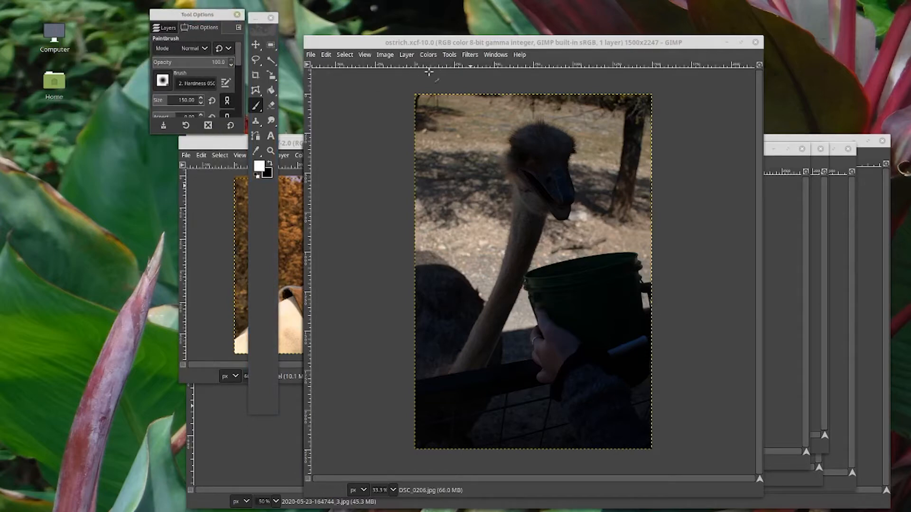
Switch GIMP to single-window mode and centre the ostrich image in the view
left_click(495, 55)
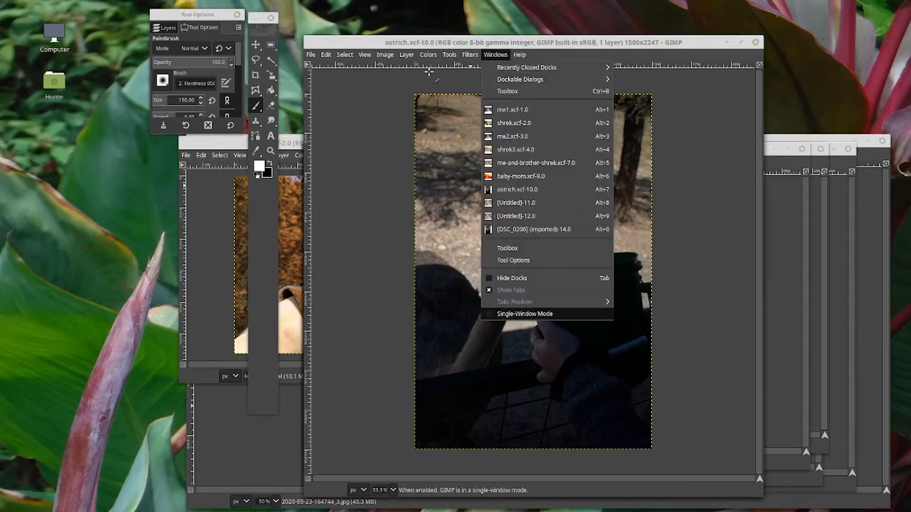
left_click(524, 314)
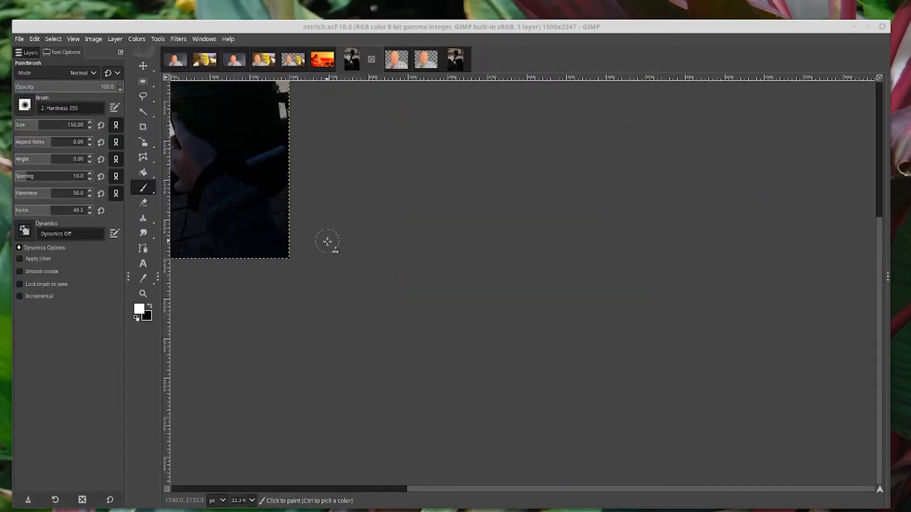
scroll(329, 258, "up", 5)
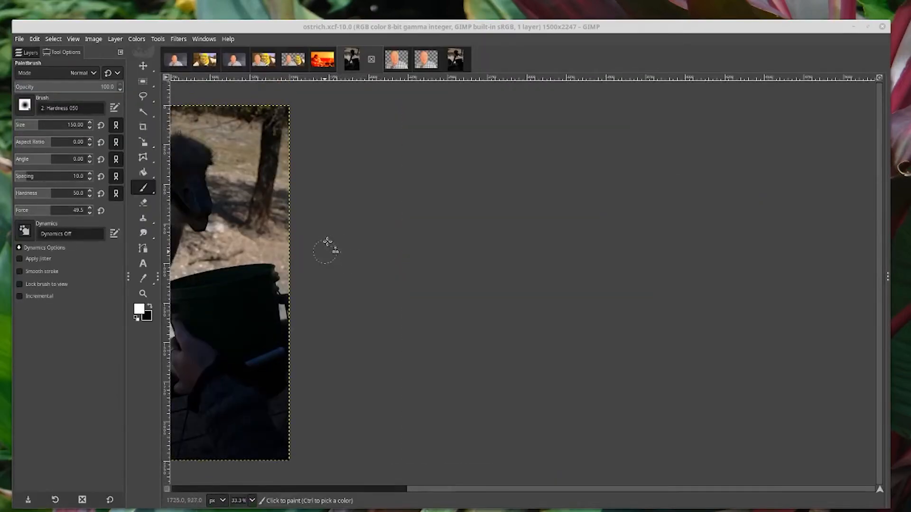
key("shift+j")
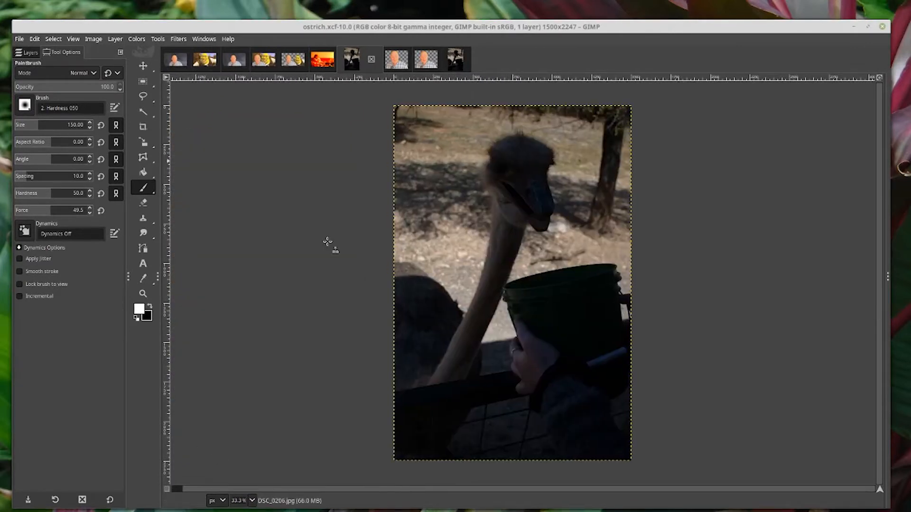
Show the Layers tab in the dock and maximize the single GIMP window
key("ctrl+l")
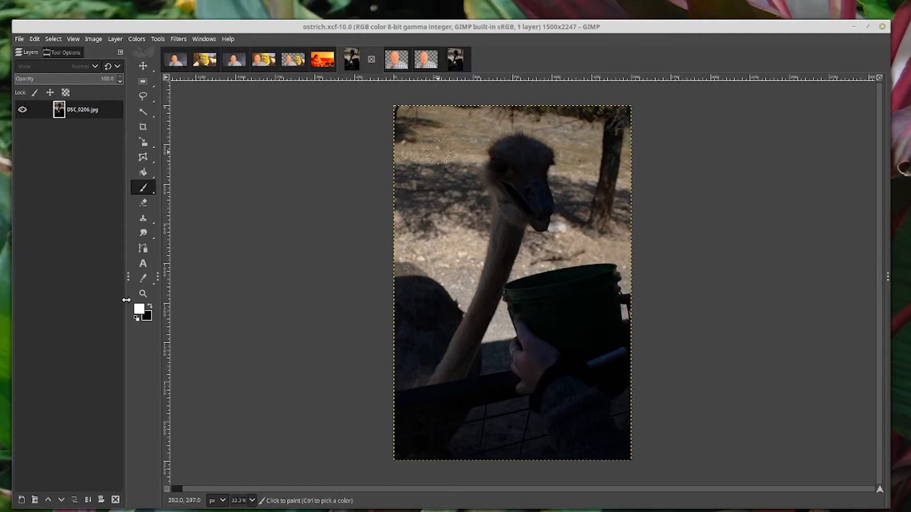
right_click(433, 145)
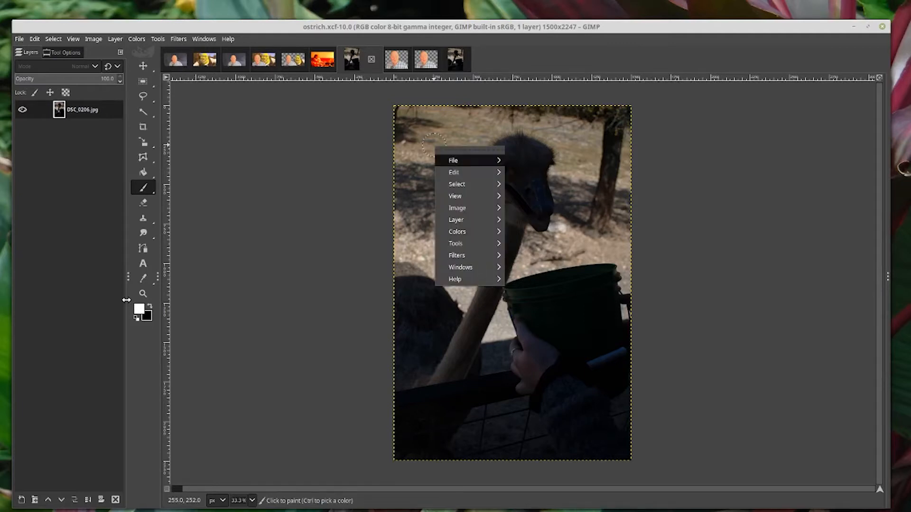
mouse_move(453, 160)
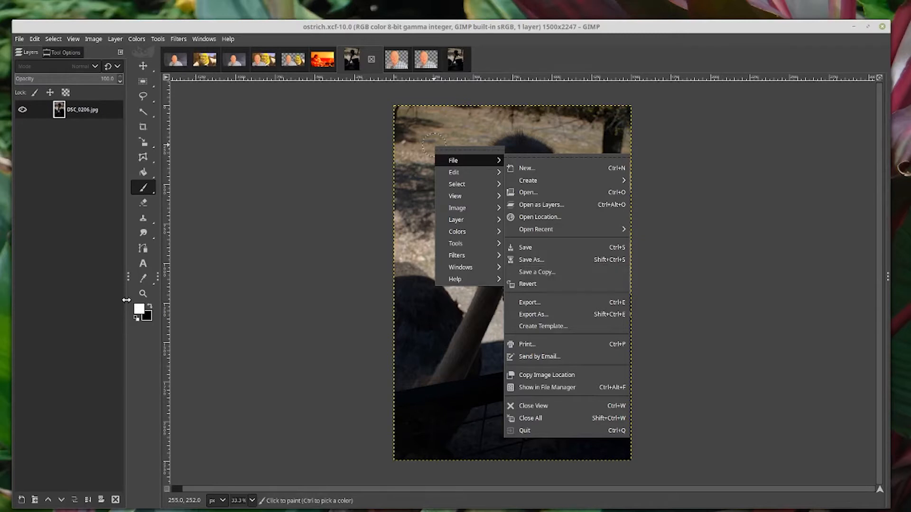
left_click(868, 27)
left_click(867, 27)
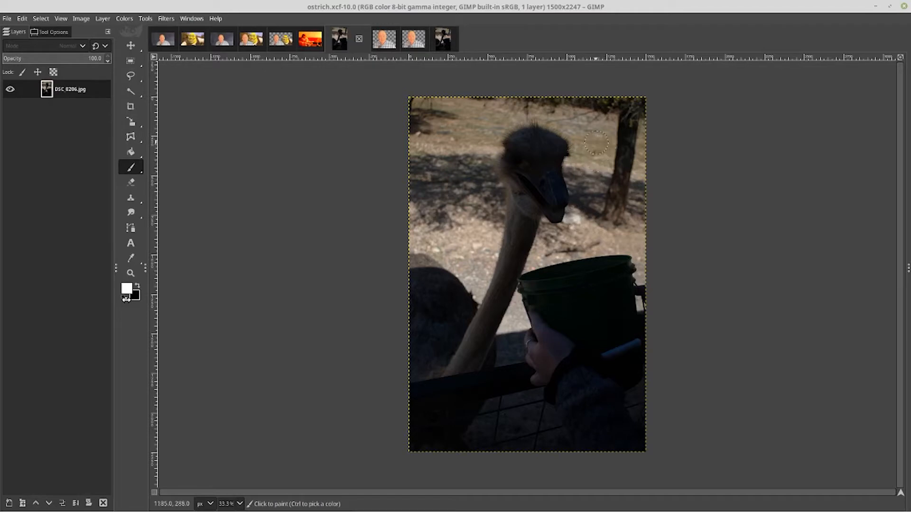
Switch to the imported DSC_0206 image and scale it to 2048 px width with the aspect chain unlinked
left_click(442, 38)
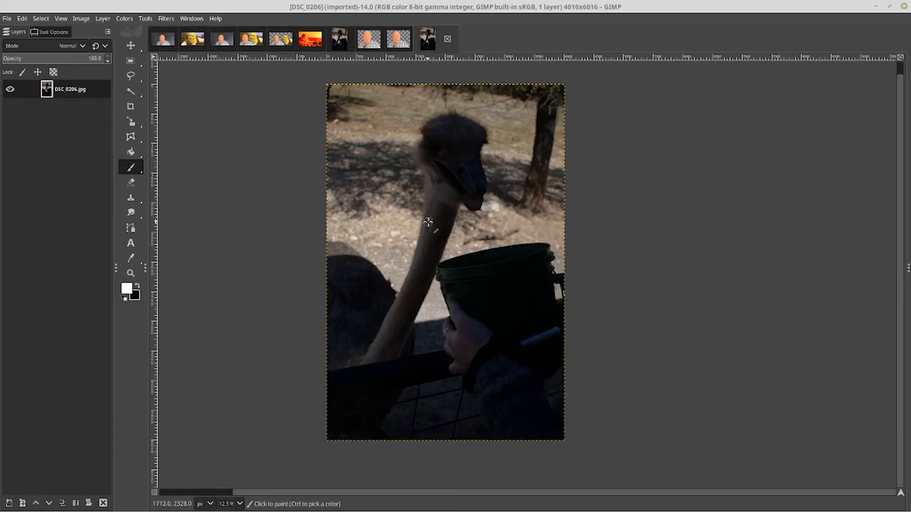
right_click(427, 222)
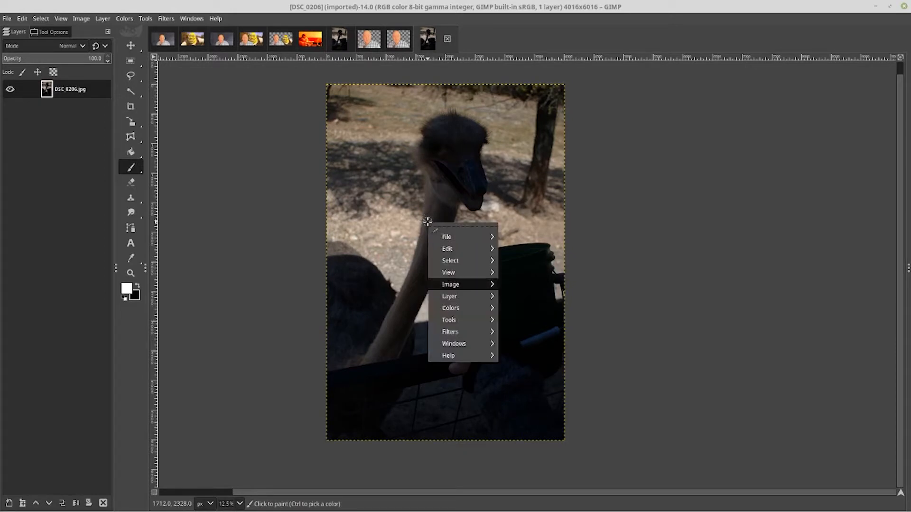
mouse_move(451, 284)
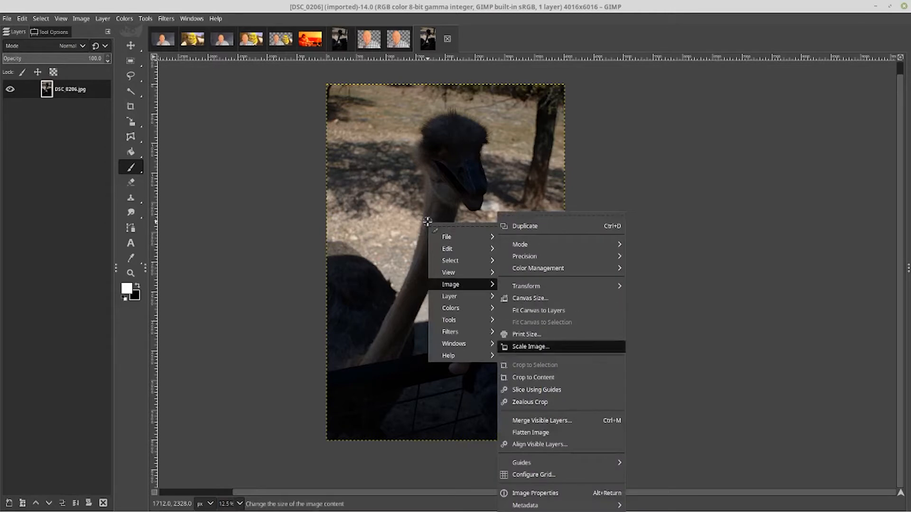
left_click(531, 346)
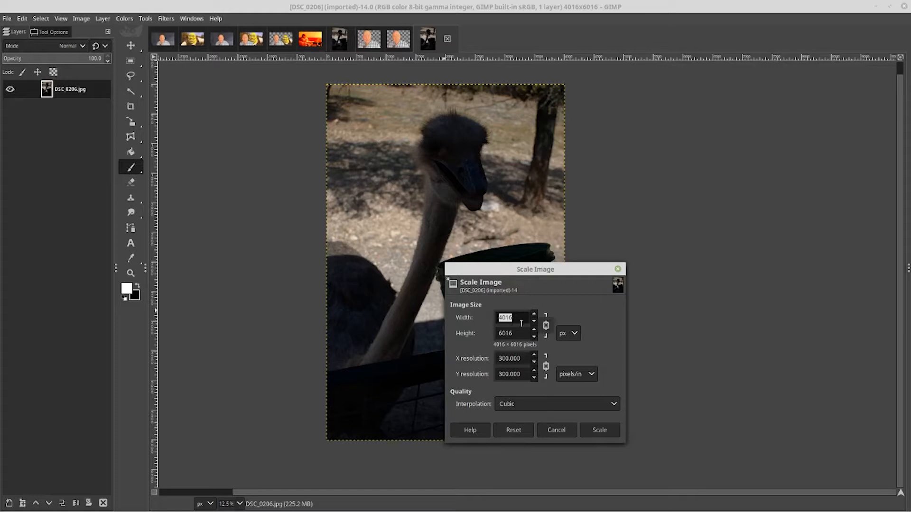
left_click(546, 325)
type("3624")
left_click(533, 321)
left_click(533, 322)
left_click(533, 321)
left_click(533, 321)
left_click(599, 430)
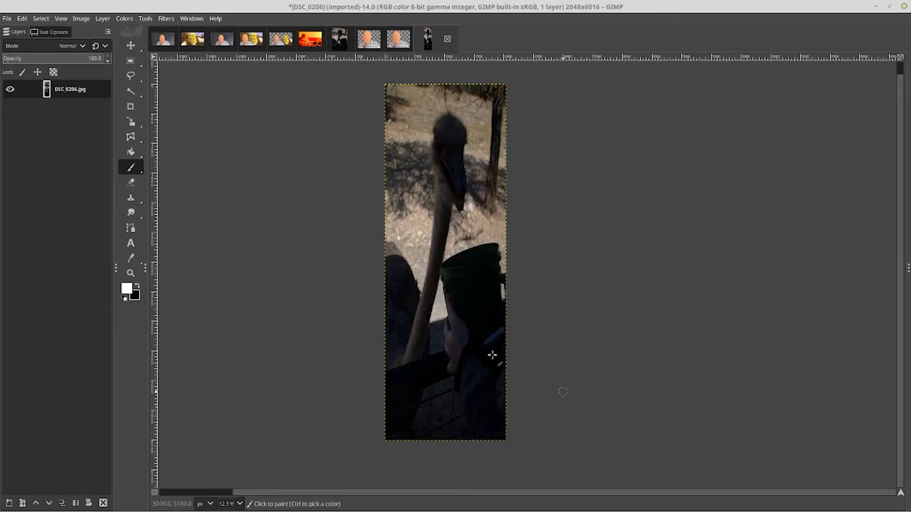
Undo the Scale Image operation
right_click(418, 187)
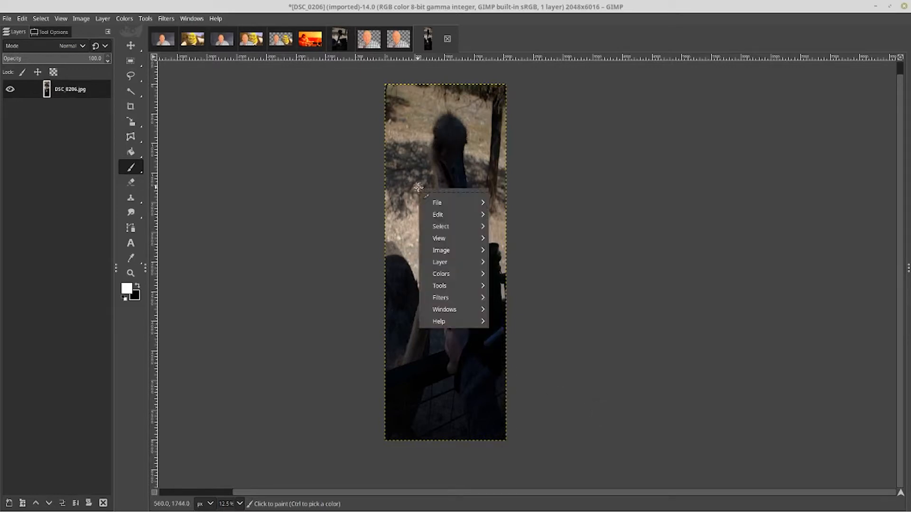
key("Right")
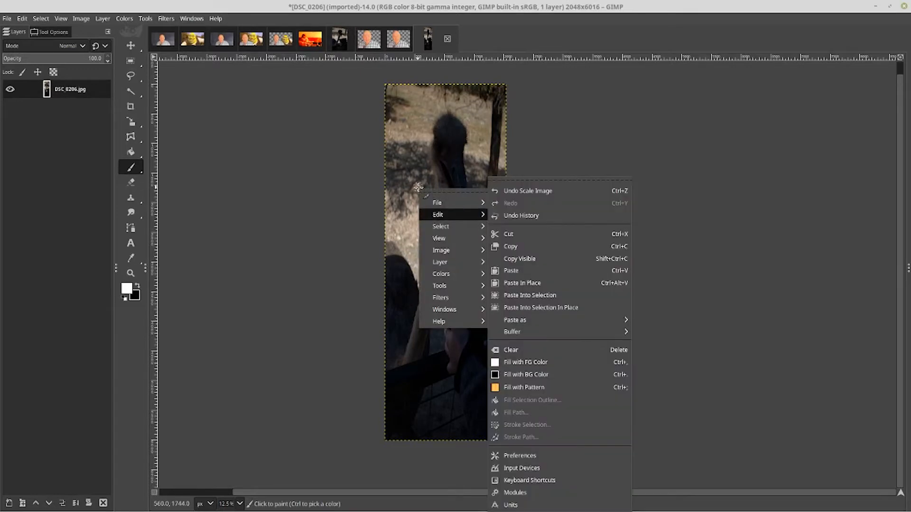
key("Return")
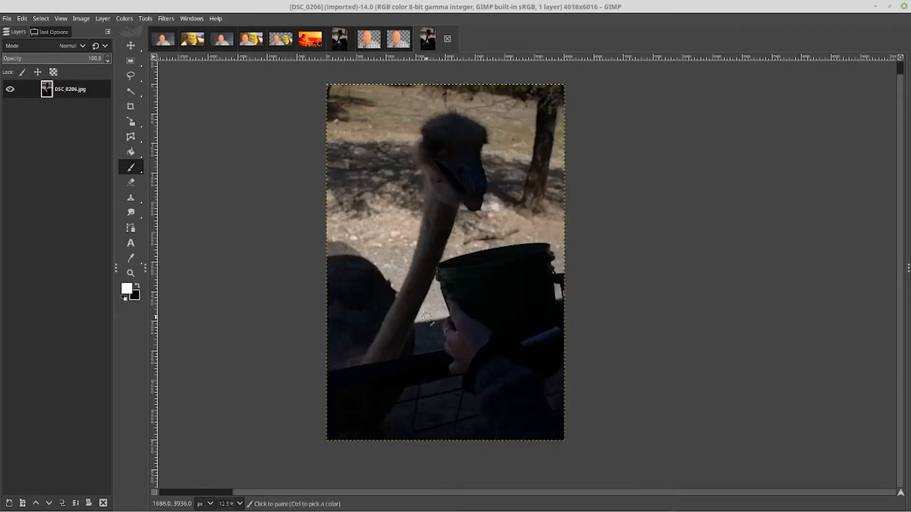
Scale the DSC_0206 image proportionally to 1500 × 2247 pixels
right_click(410, 228)
key("Down")
key("Down")
key("Down")
key("Down")
key("Down")
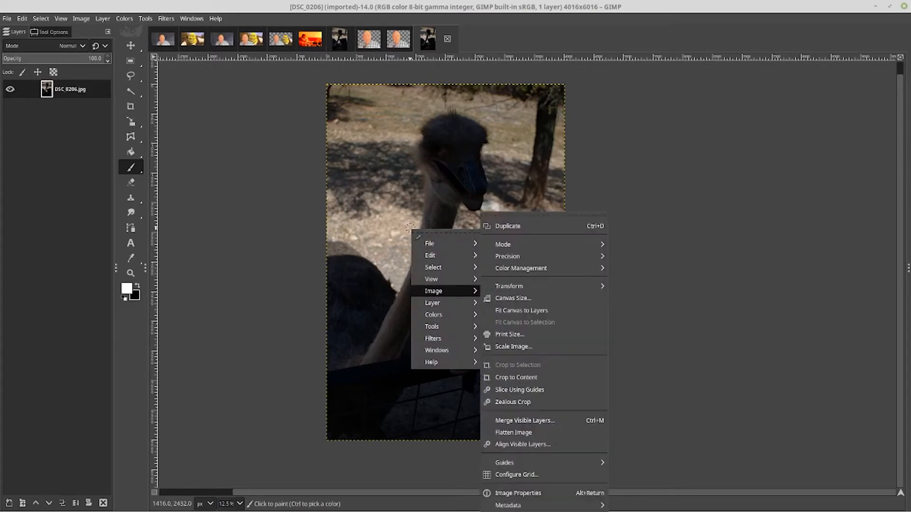
left_click(515, 345)
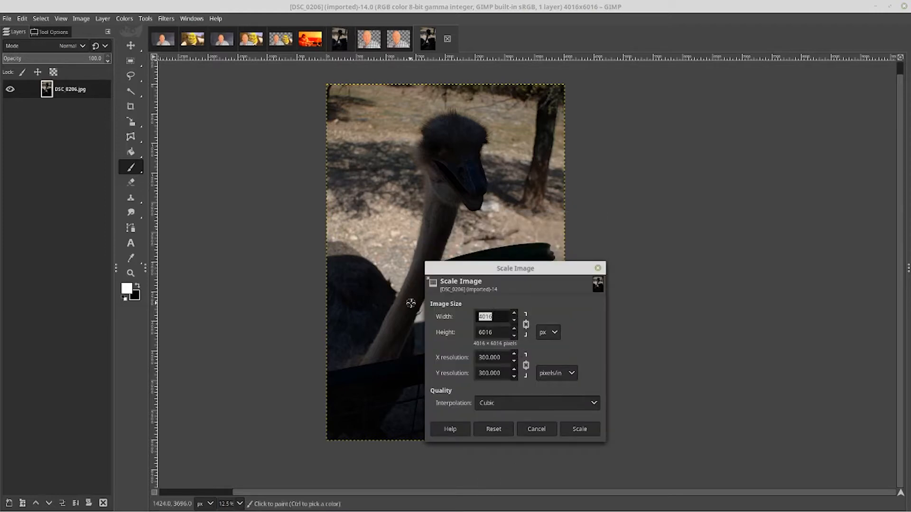
type("1500")
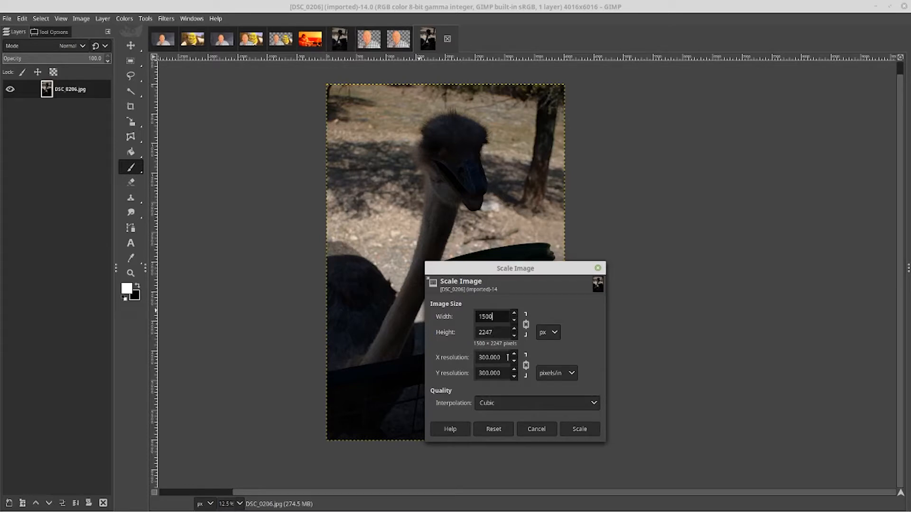
left_click(505, 357)
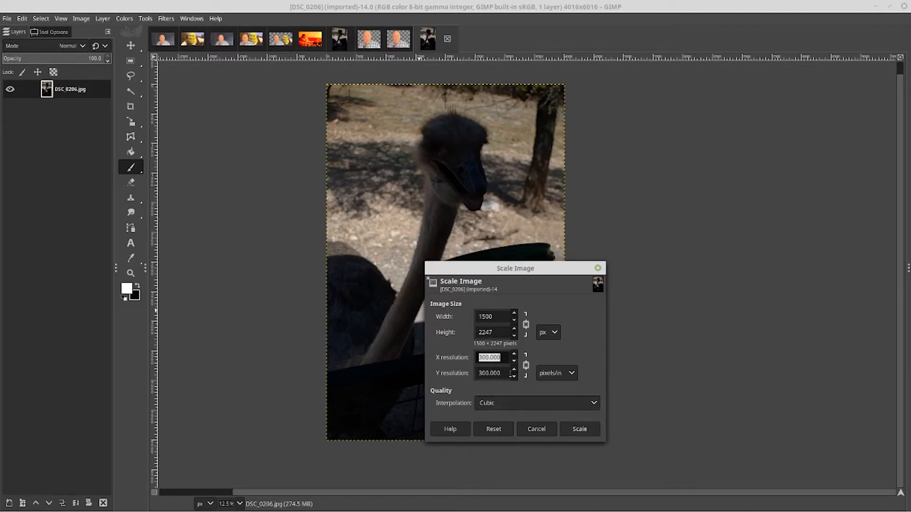
left_click(580, 429)
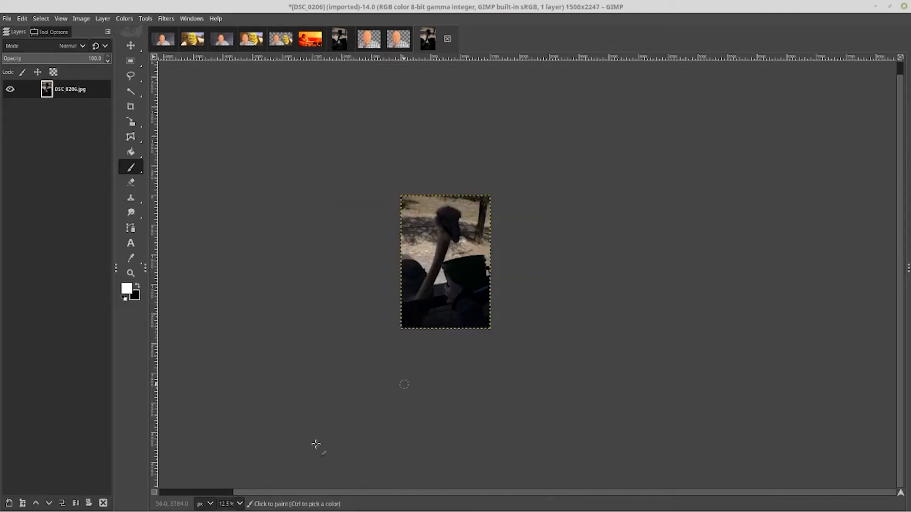
Zoom the view to 100% and scroll to inspect the ostrich's head
left_click(233, 503)
key("Up")
key("Up")
key("Up")
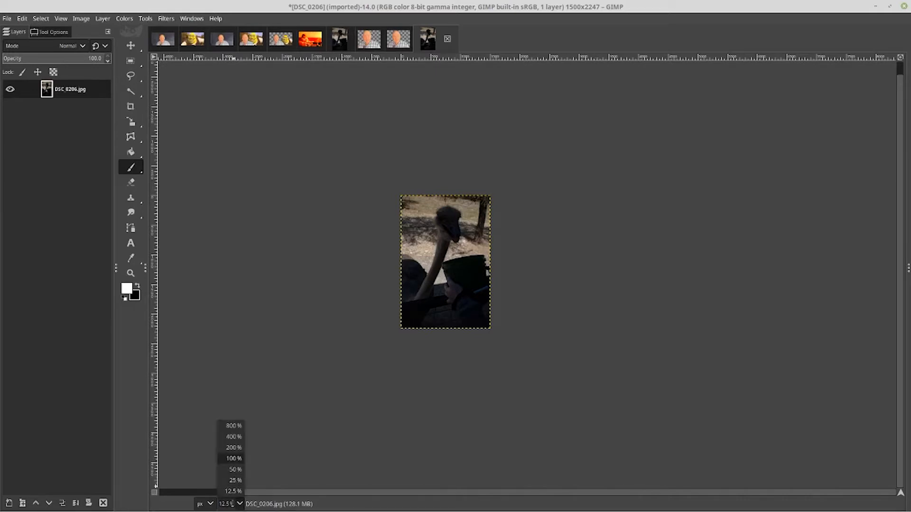
left_click(234, 458)
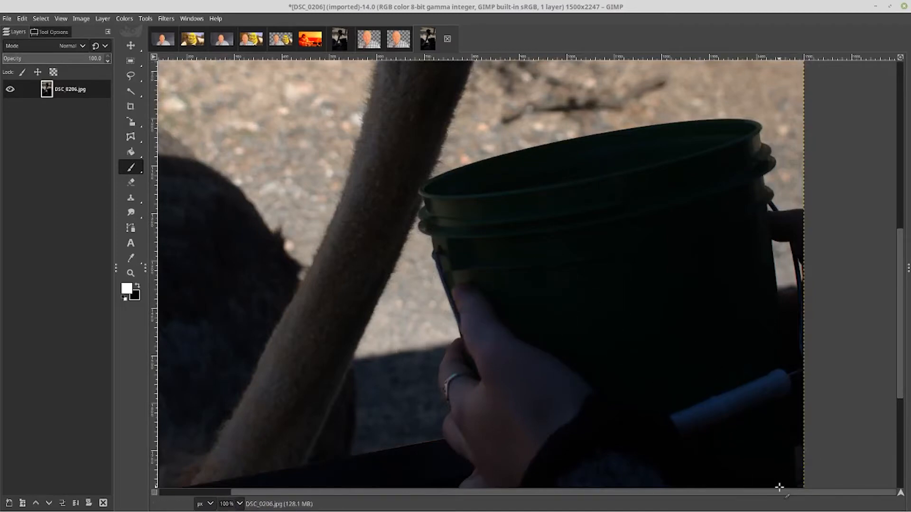
scroll(779, 487, "left", 3)
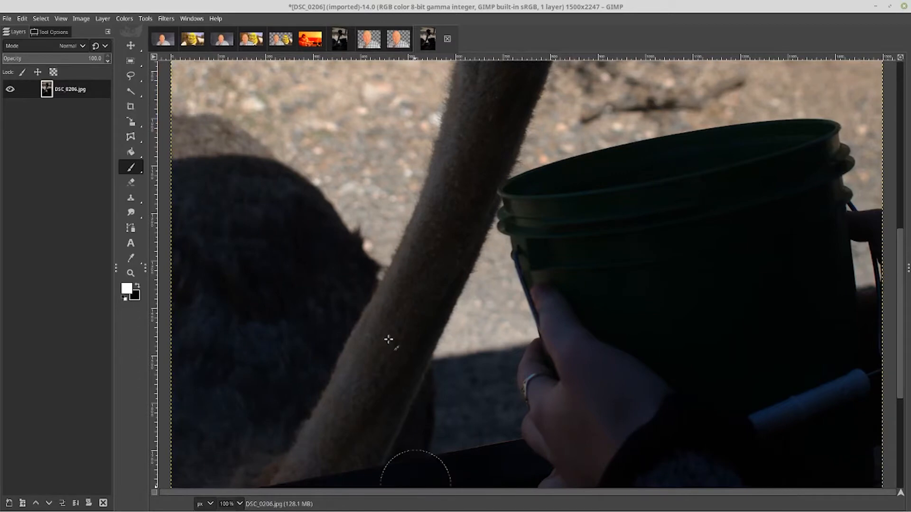
scroll(456, 201, "up", 10)
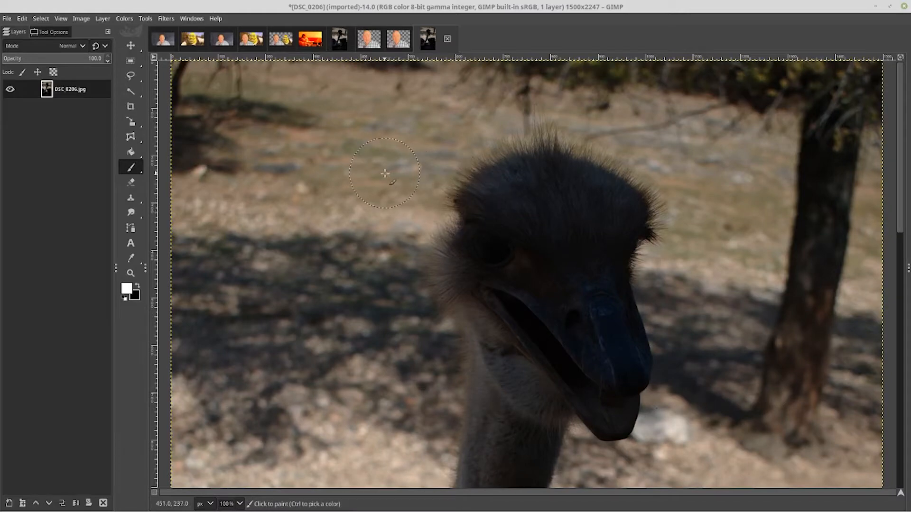
Undo the latest scaling of the DSC_0206 image and close that image
scroll(385, 174, "down", 5)
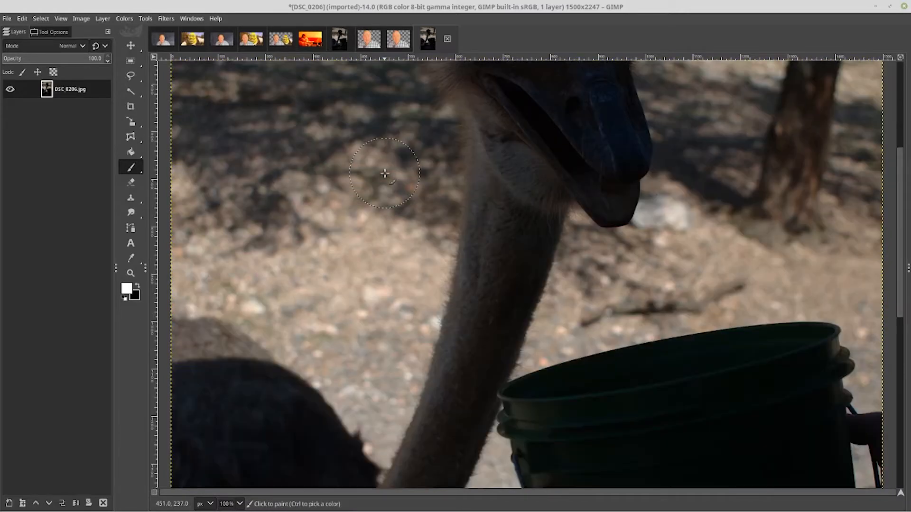
key("ctrl")
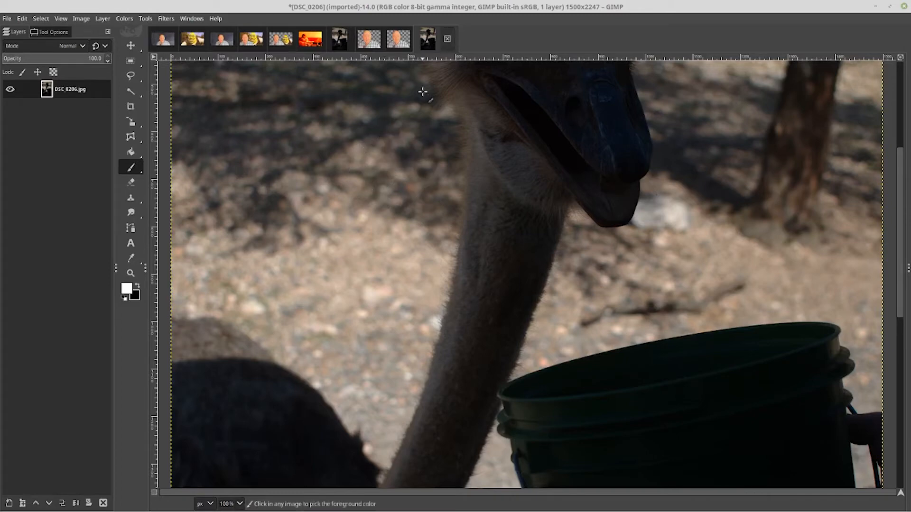
key("ctrl+z")
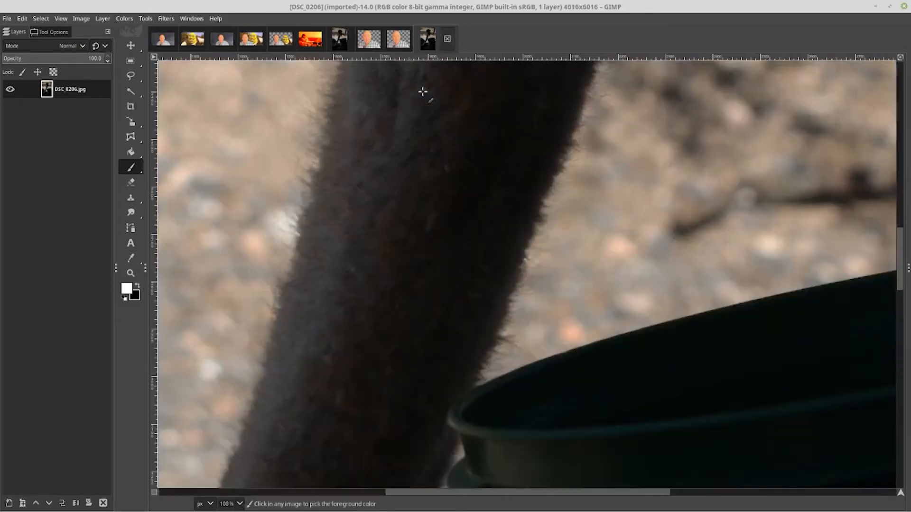
key("ctrl+w")
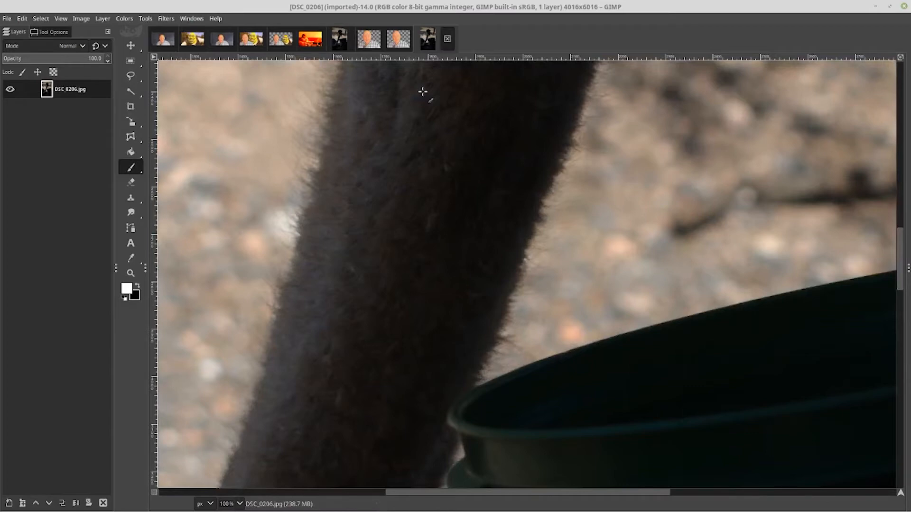
Switch to the ostrich.xcf image and open Scale Image to check its size, then cancel the dialog
key("ctrl+Page_Up")
key("ctrl+Page_Up")
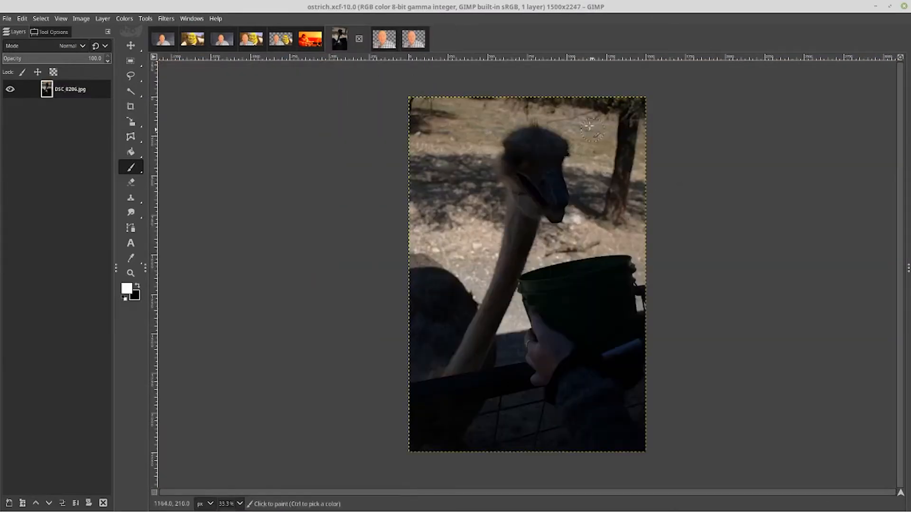
right_click(570, 130)
key("Up")
key("Up")
key("Up")
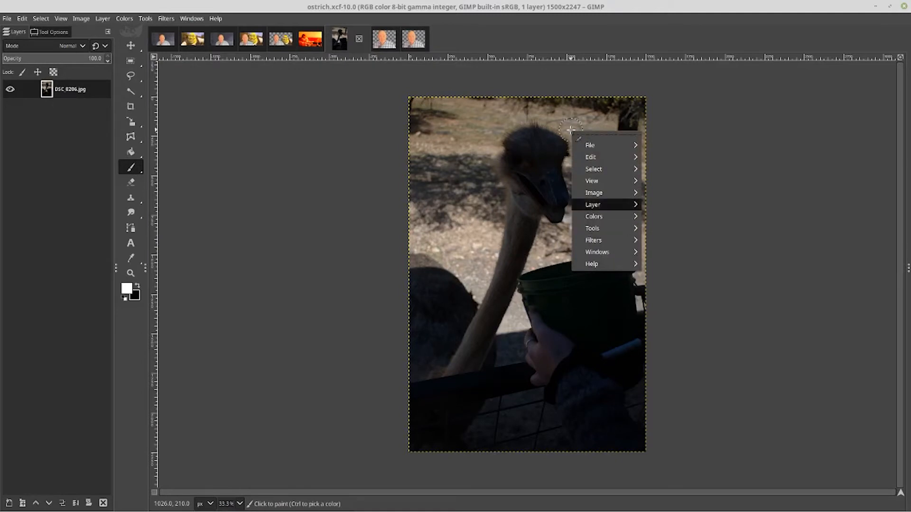
mouse_move(600, 193)
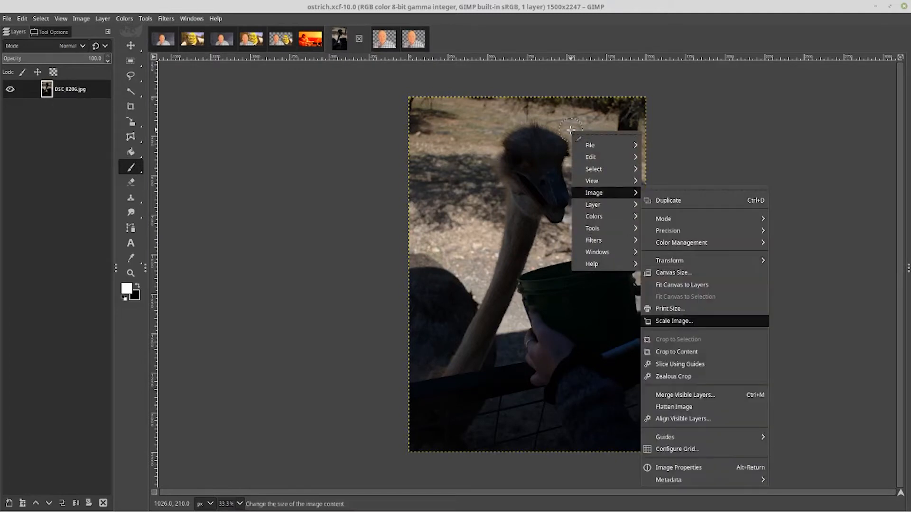
left_click(677, 319)
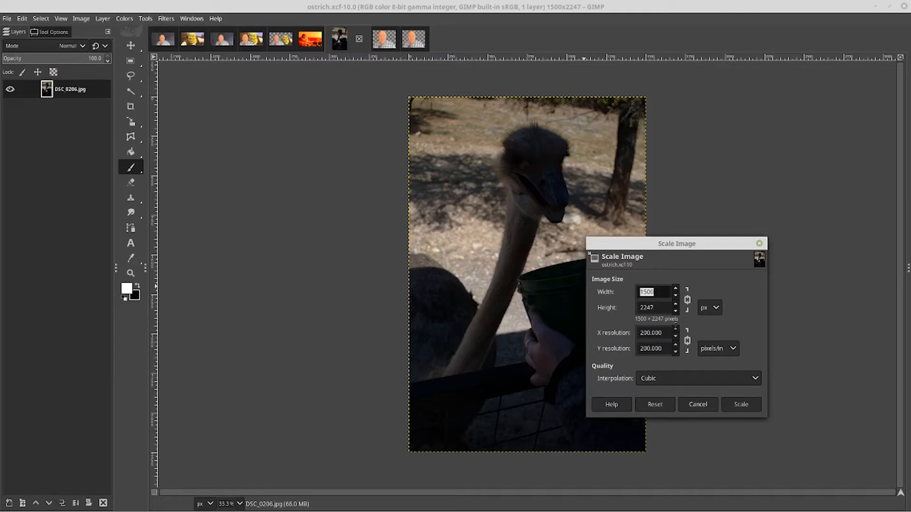
left_click(694, 402)
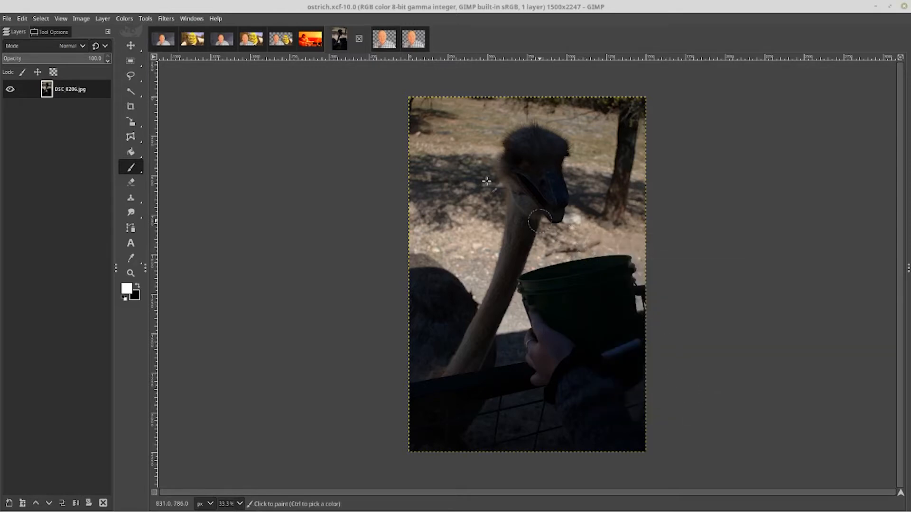
Enlarge the canvas proportionally to 2000 × 2996 pixels with the image centered
right_click(464, 166)
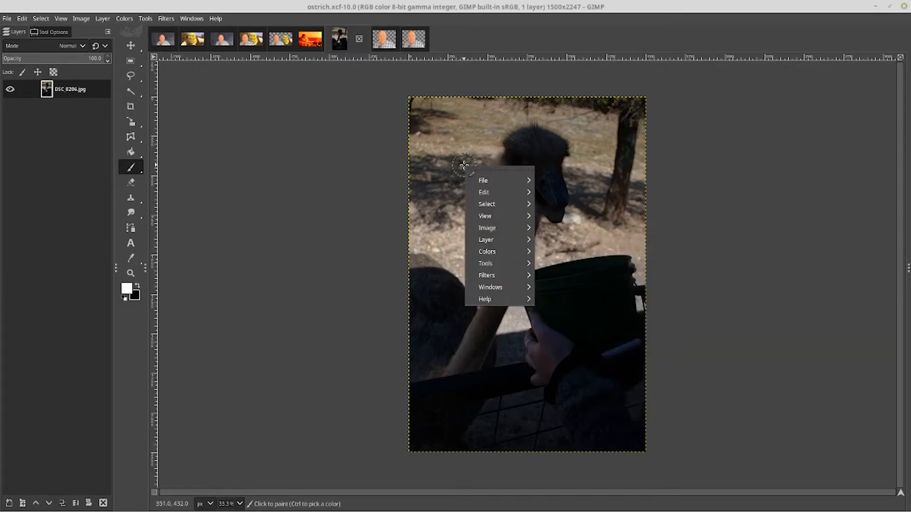
key("Down")
key("Down")
key("Down")
key("Down")
key("Down")
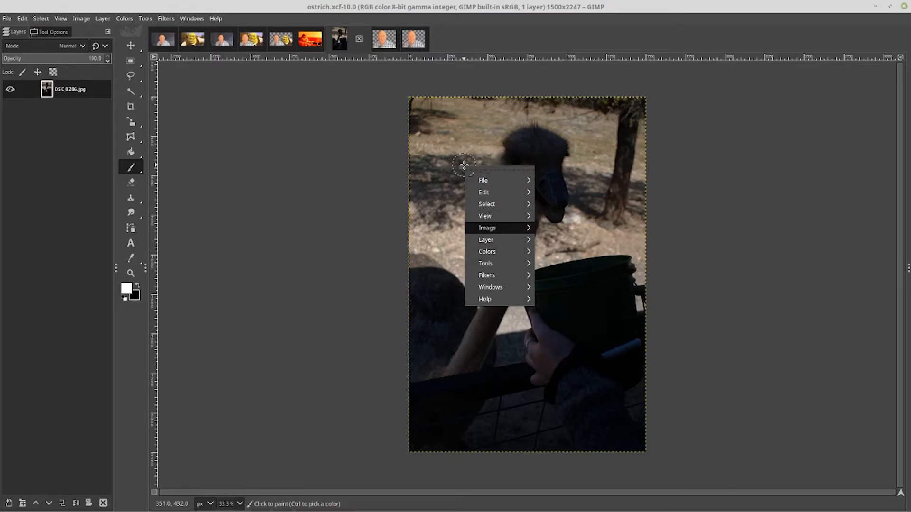
key("Right")
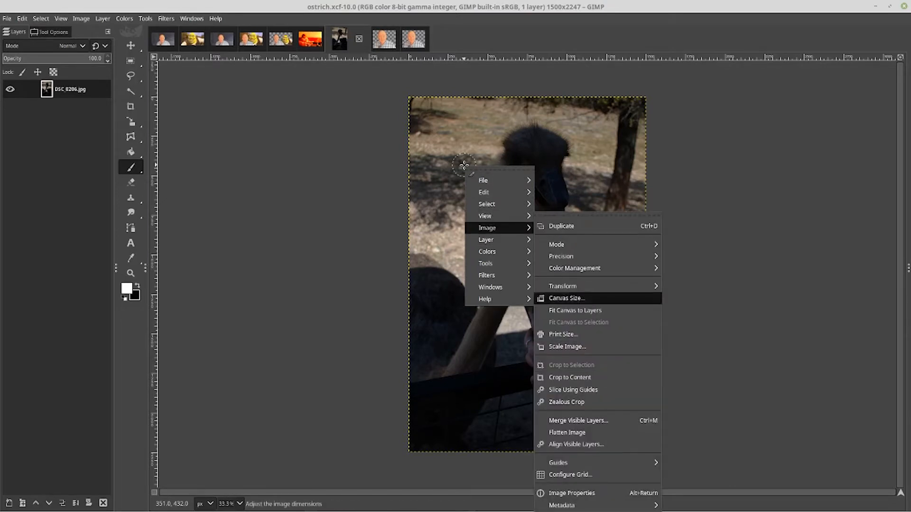
left_click(566, 299)
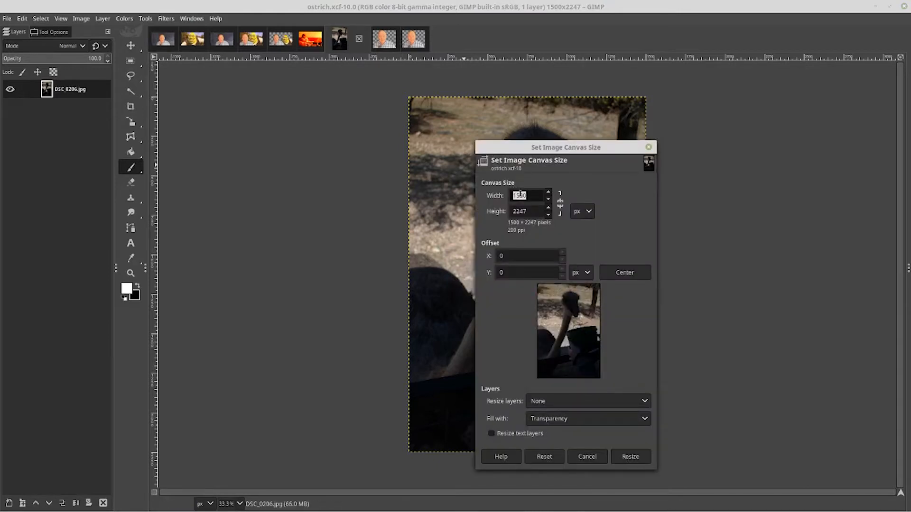
type("2000")
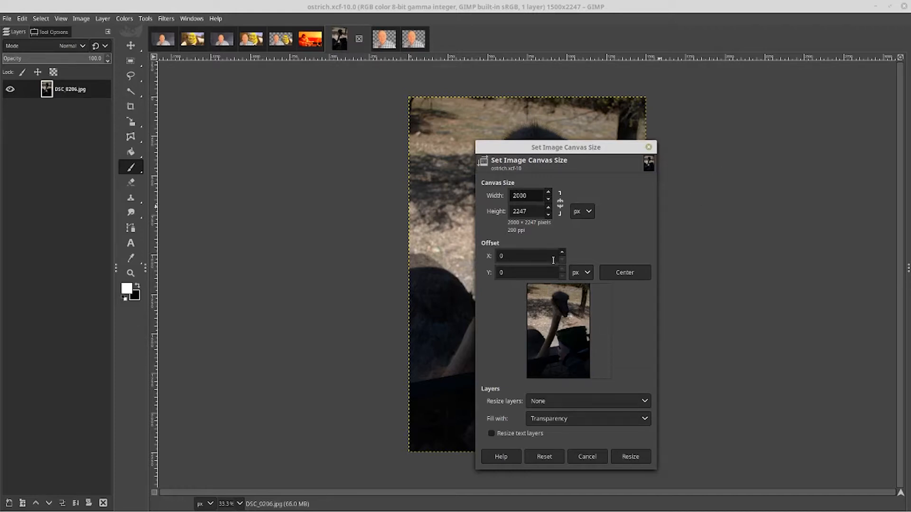
left_click(544, 457)
left_click(561, 204)
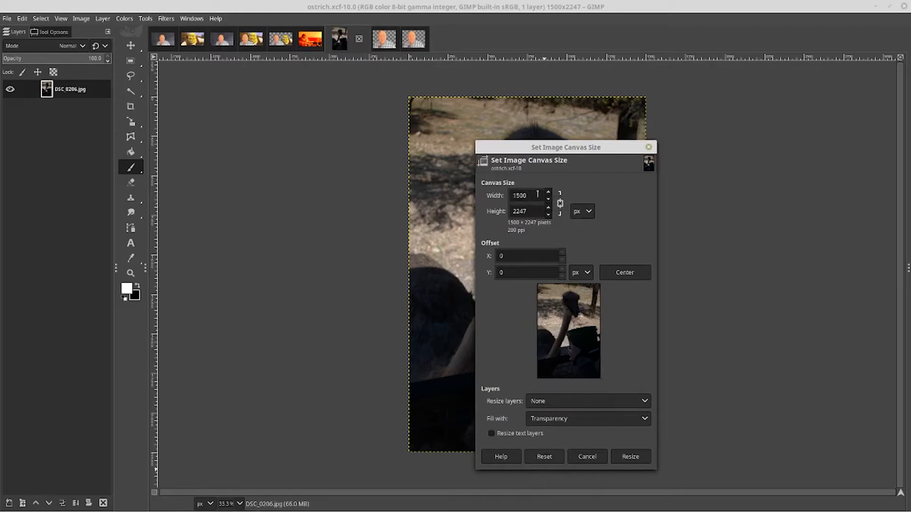
left_click_drag(530, 195, 475, 178)
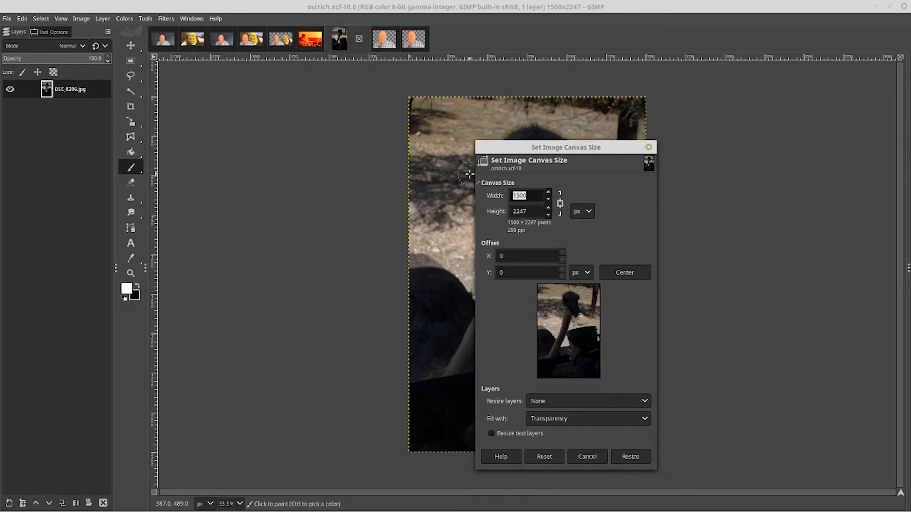
type("2000")
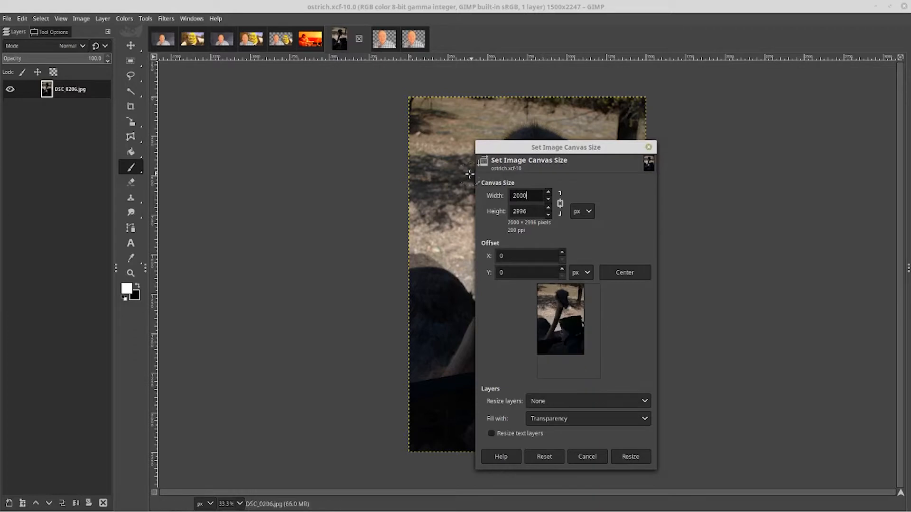
left_click(624, 272)
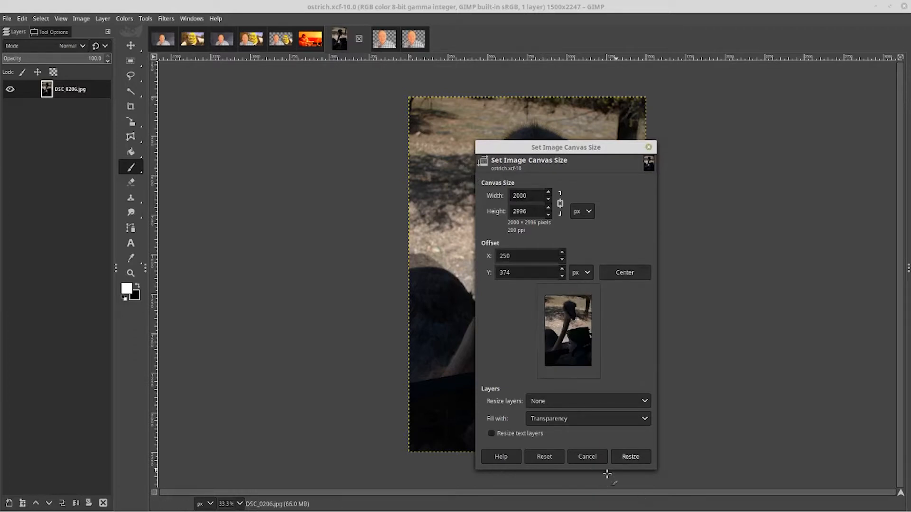
left_click(631, 458)
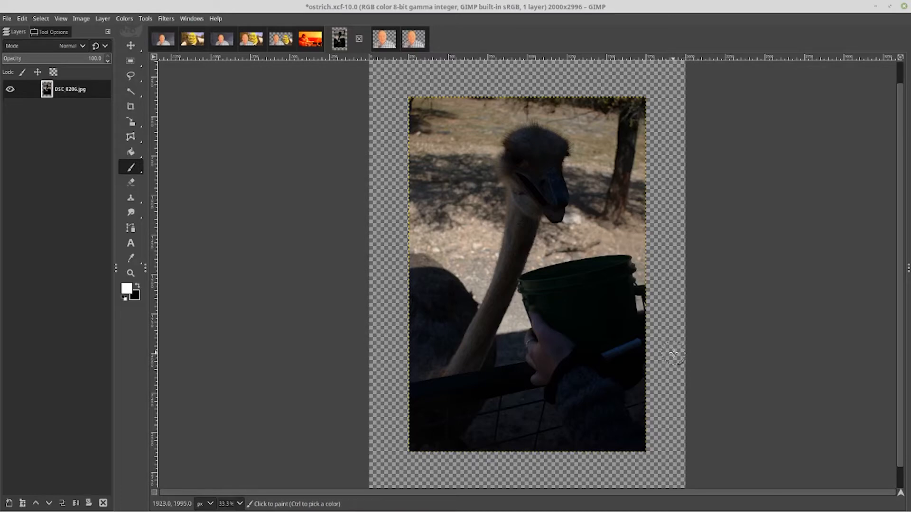
Zoom out and in to examine the enlarged canvas around the photo
scroll(673, 354, "down", 1)
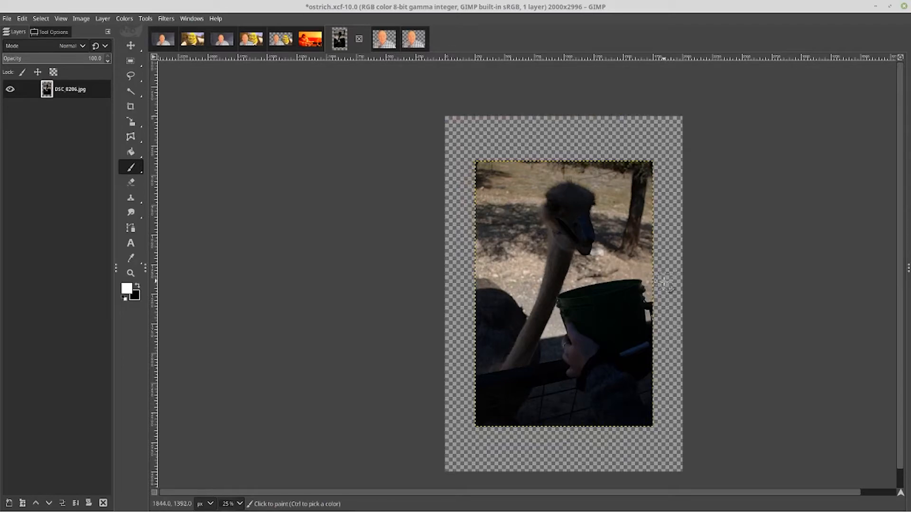
scroll(664, 282, "down", 1)
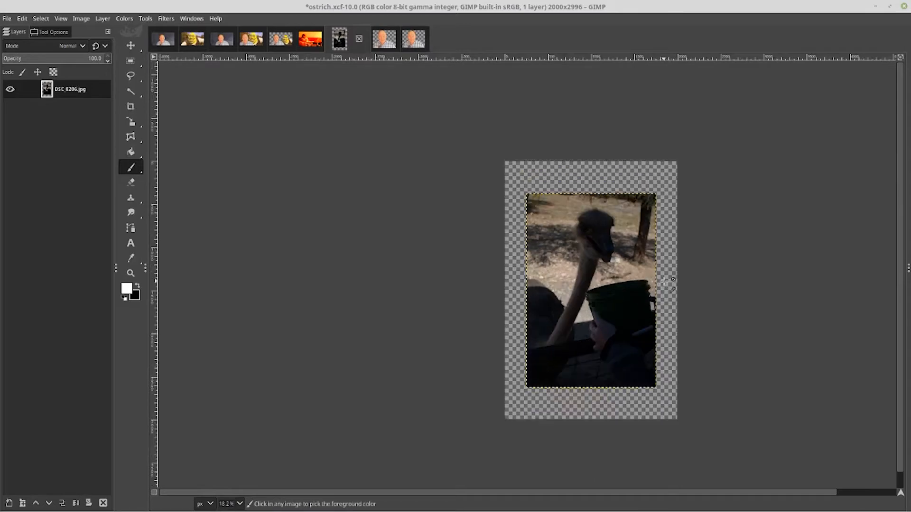
scroll(669, 282, "down", 2)
scroll(669, 282, "up", 4)
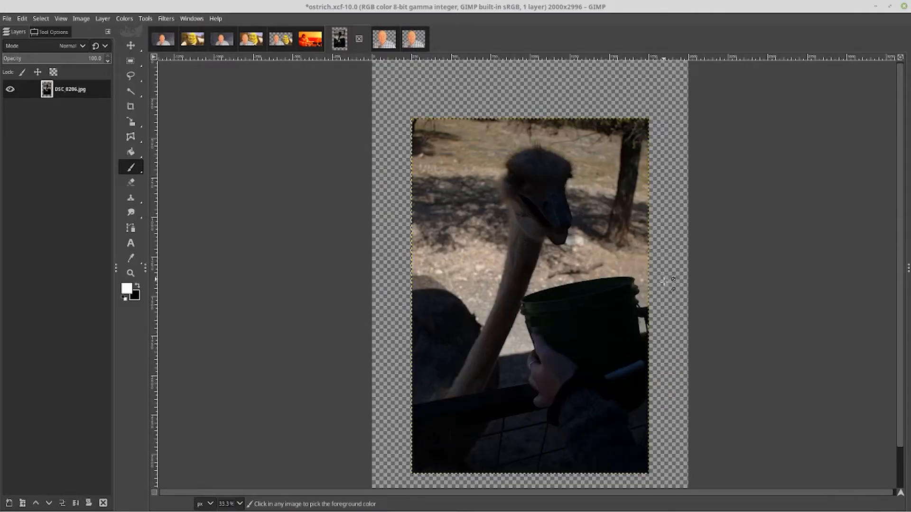
scroll(672, 282, "down", 2)
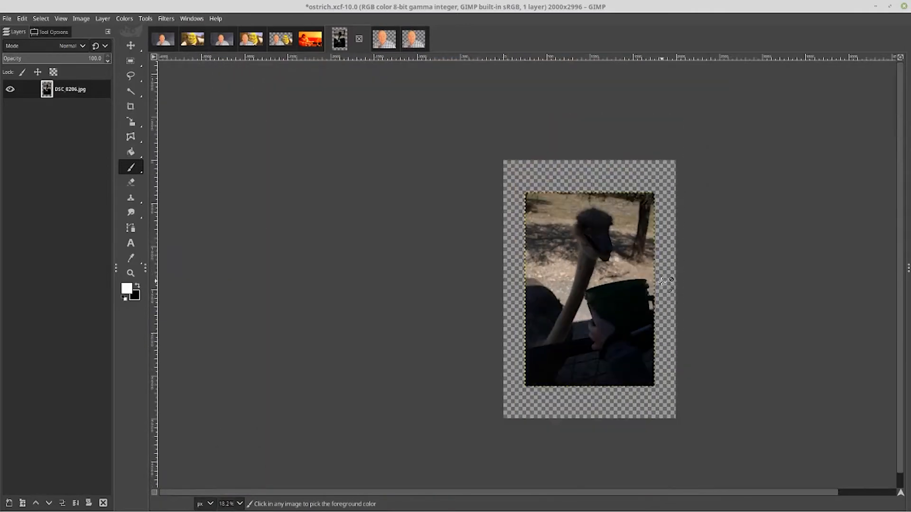
scroll(664, 282, "up", 2)
scroll(663, 281, "down", 1)
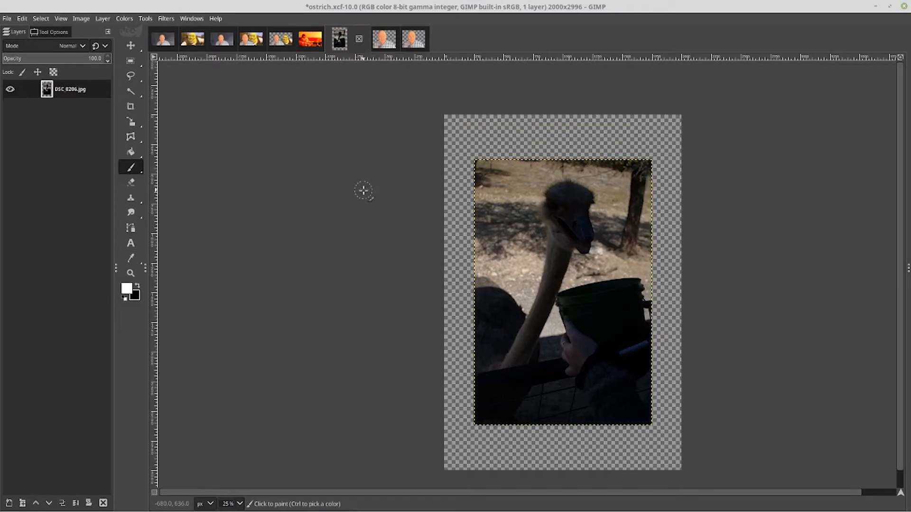
scroll(364, 190, "down", 1)
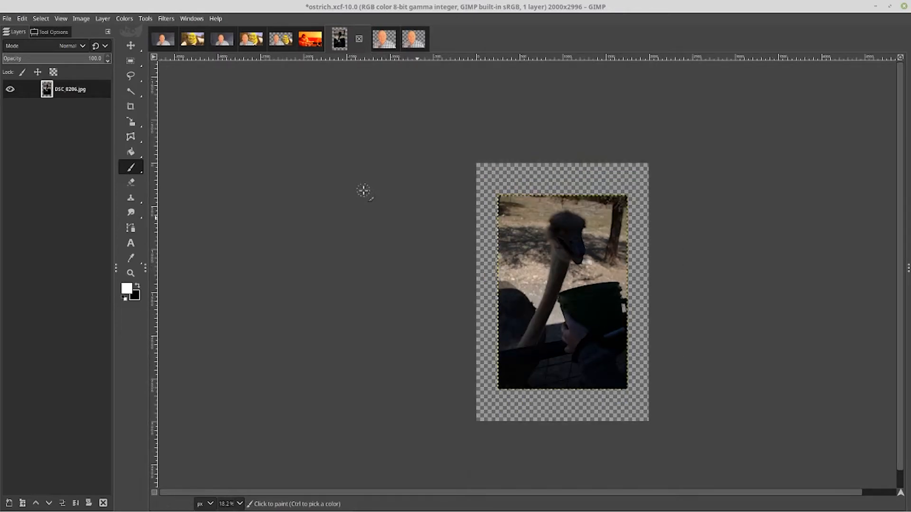
scroll(364, 190, "up", 2)
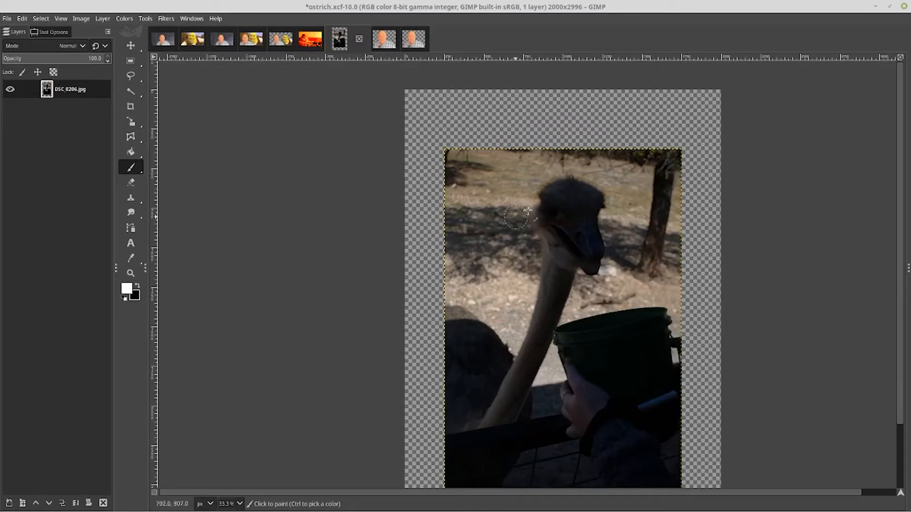
scroll(752, 169, "down", 3)
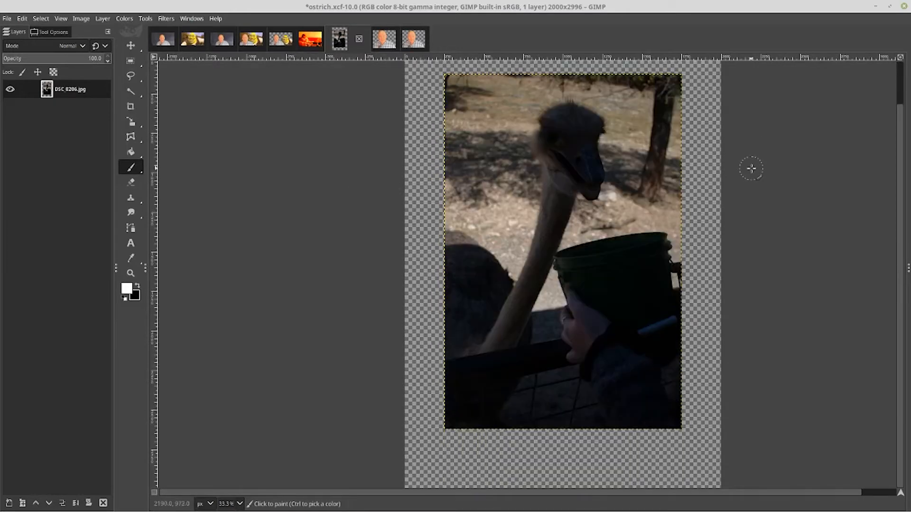
scroll(745, 175, "up", 2)
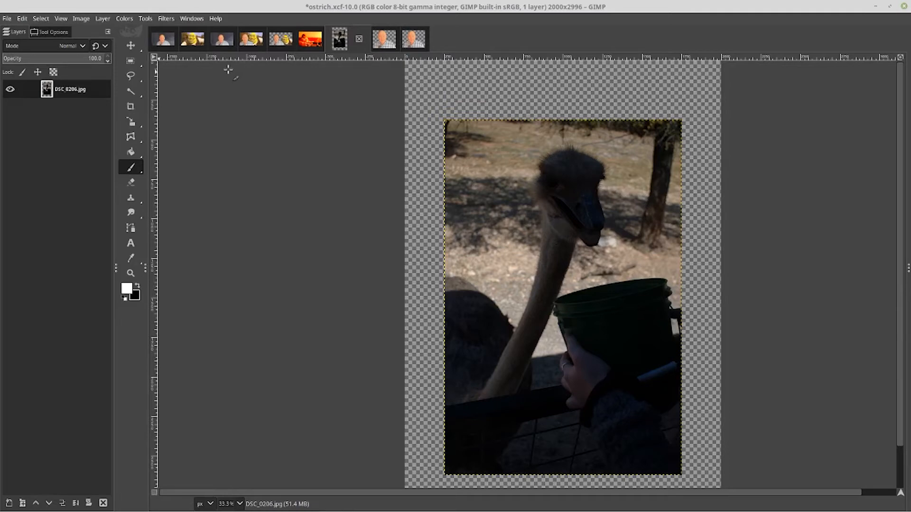
Duplicate the photo layer and set the copy's blend mode to Screen
right_click(66, 88)
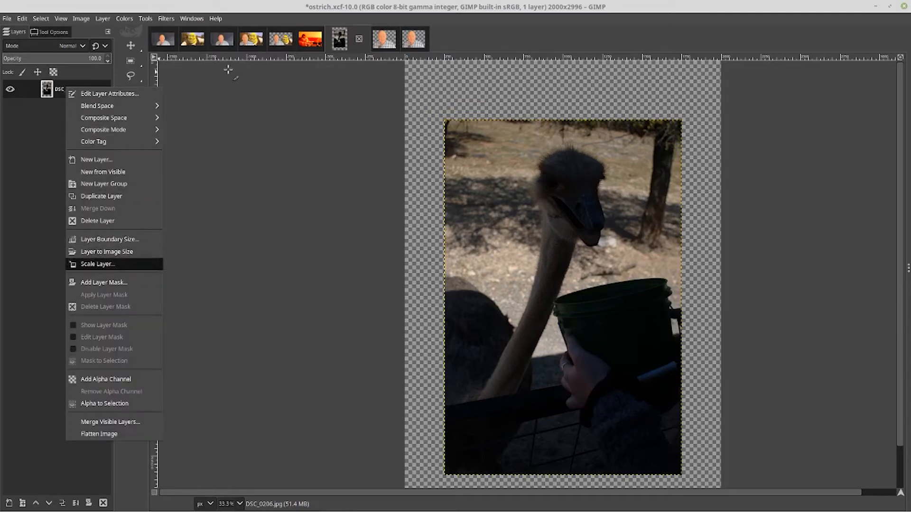
left_click(101, 196)
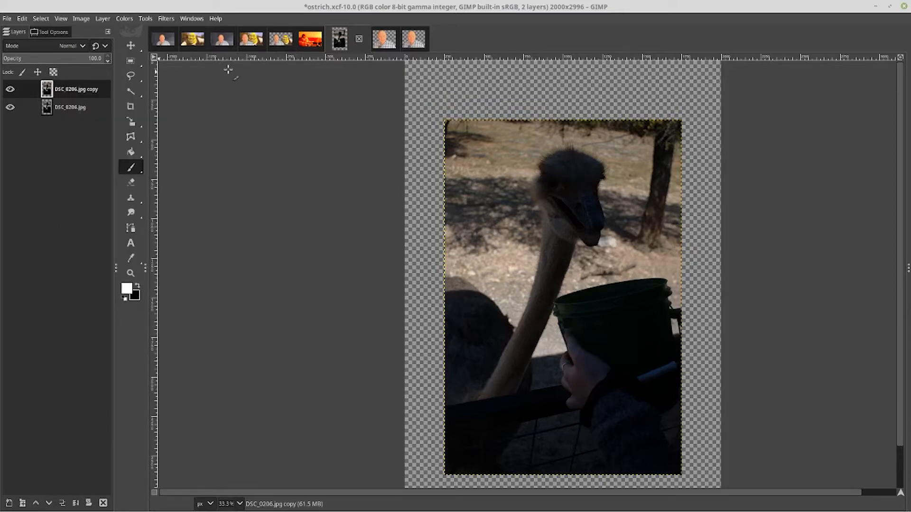
left_click(79, 53)
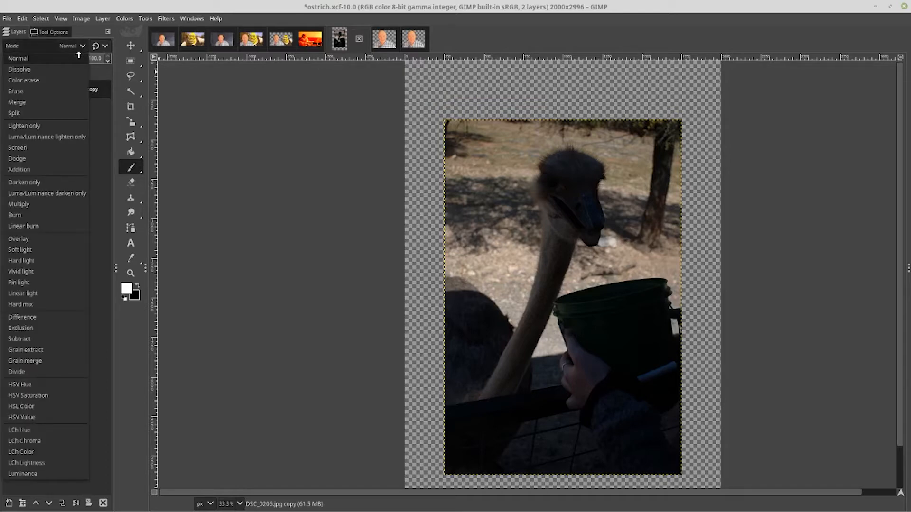
key("Down")
key("Down")
key("Down")
key("Down")
key("Down")
key("Down")
key("Down")
key("Down")
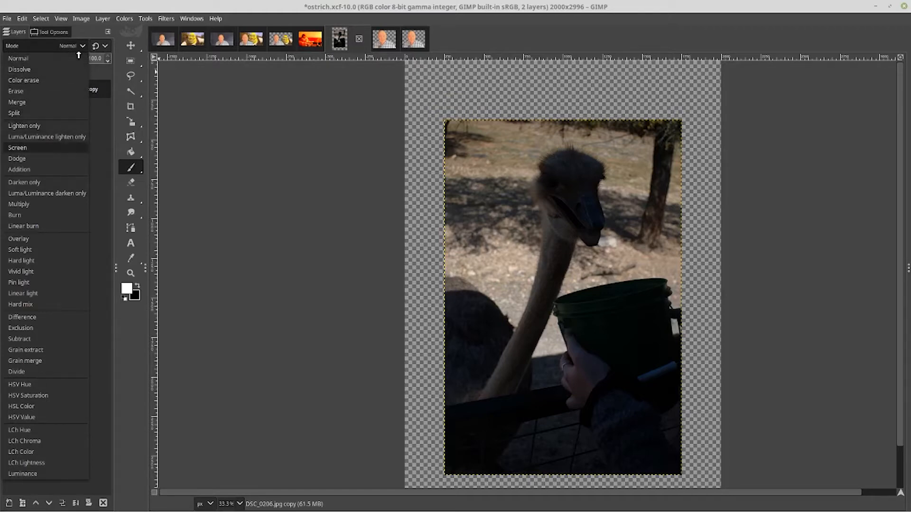
key("Return")
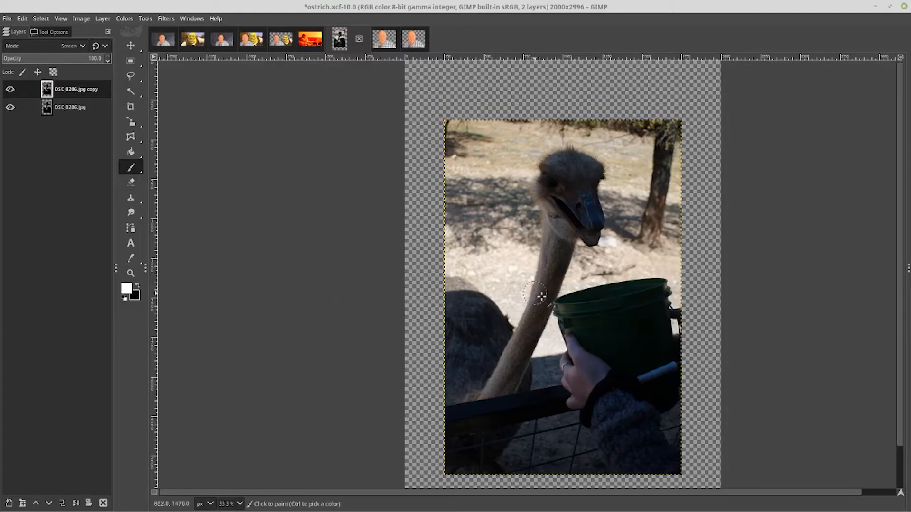
scroll(562, 295, "up", 4)
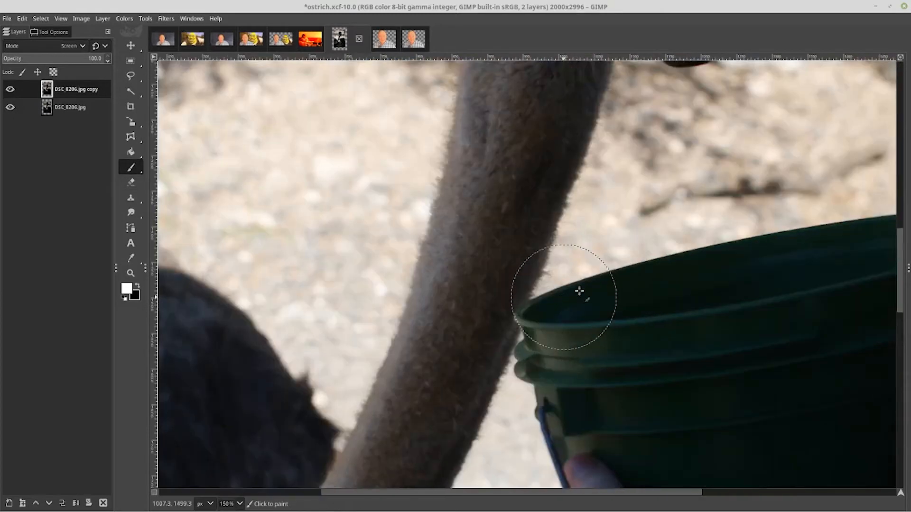
scroll(890, 280, "up", 6)
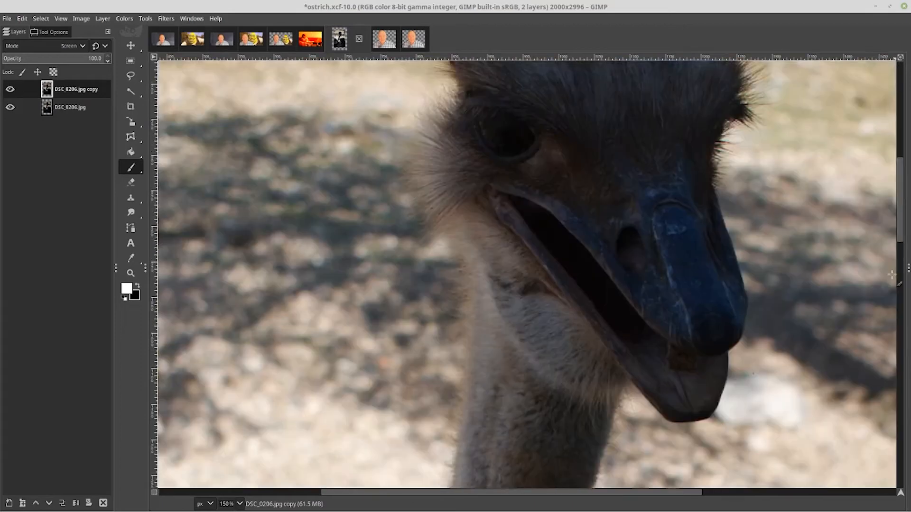
Zoom in and out to inspect the Screen-blended ostrich photo at different magnifications
scroll(890, 275, "up", 5)
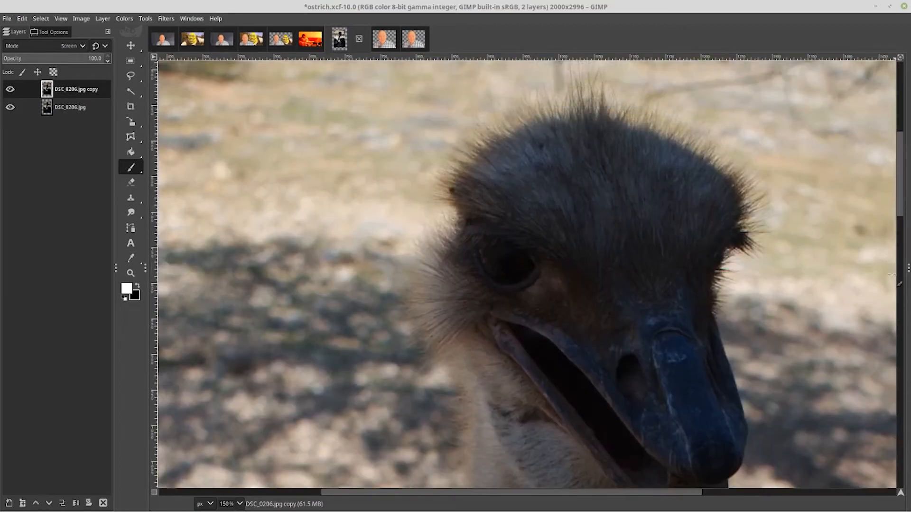
scroll(627, 287, "up", 1)
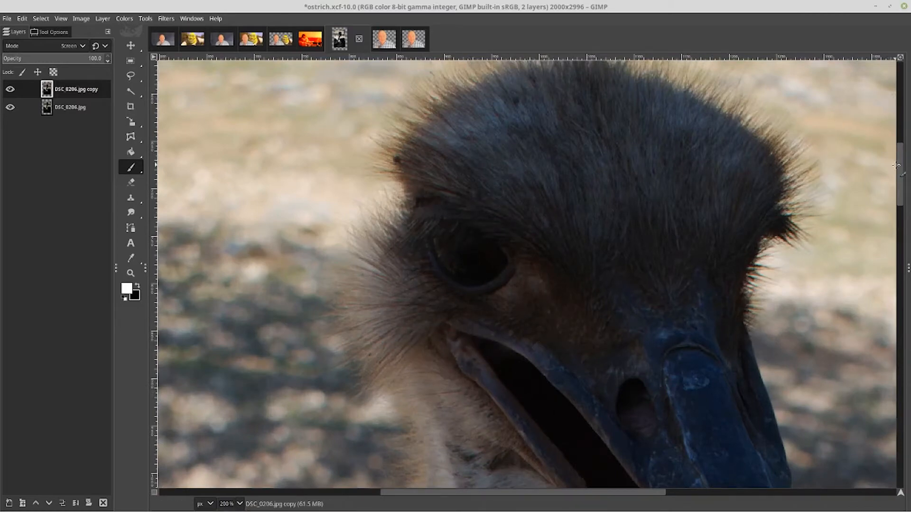
scroll(896, 165, "down", 5)
scroll(896, 165, "up", 3)
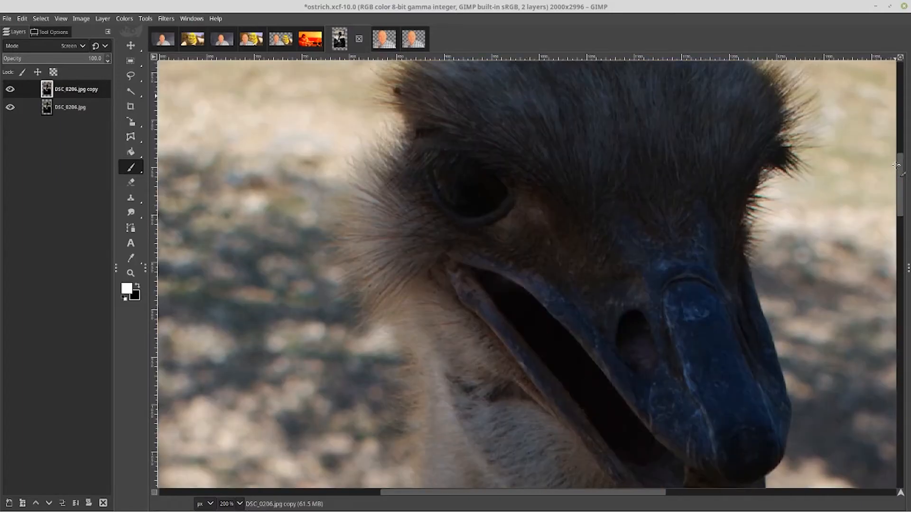
key("1")
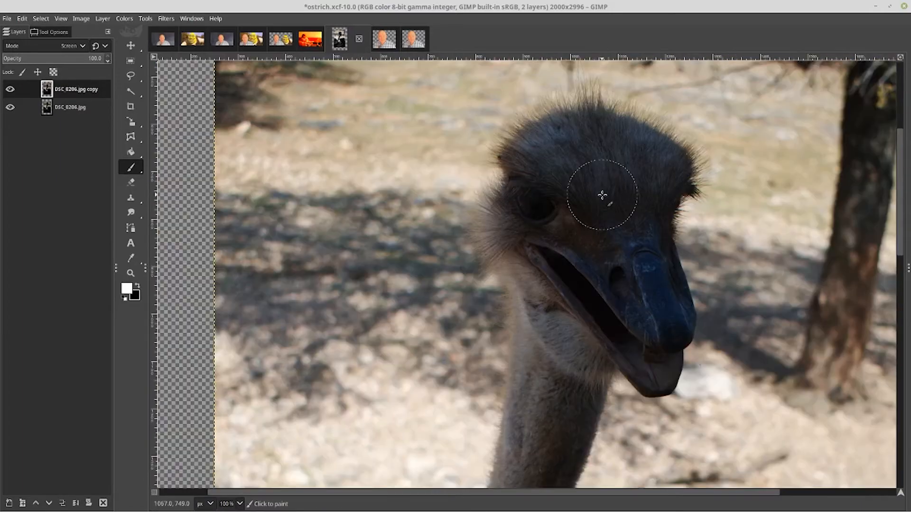
key("minus")
key("minus")
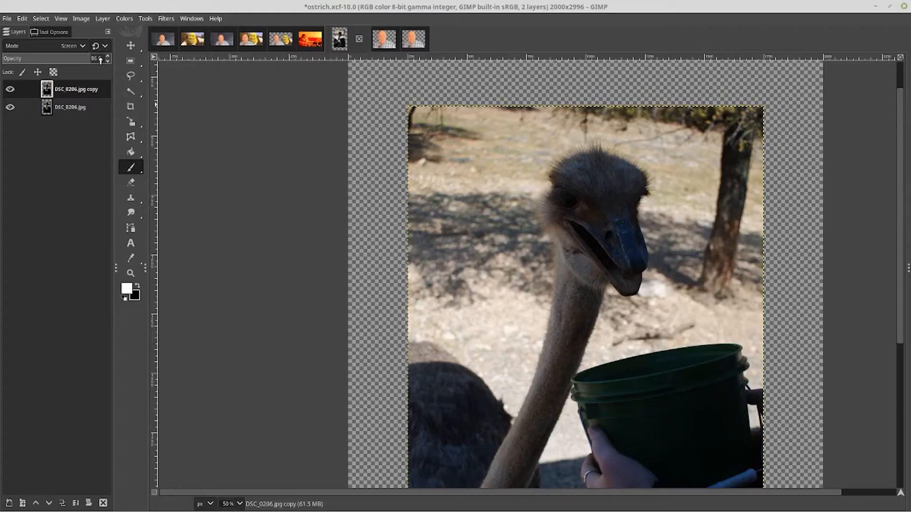
Lower the copy layer's opacity to compare the effect, then return it to 100
scroll(100, 61, "down", 5)
scroll(100, 60, "down", 16)
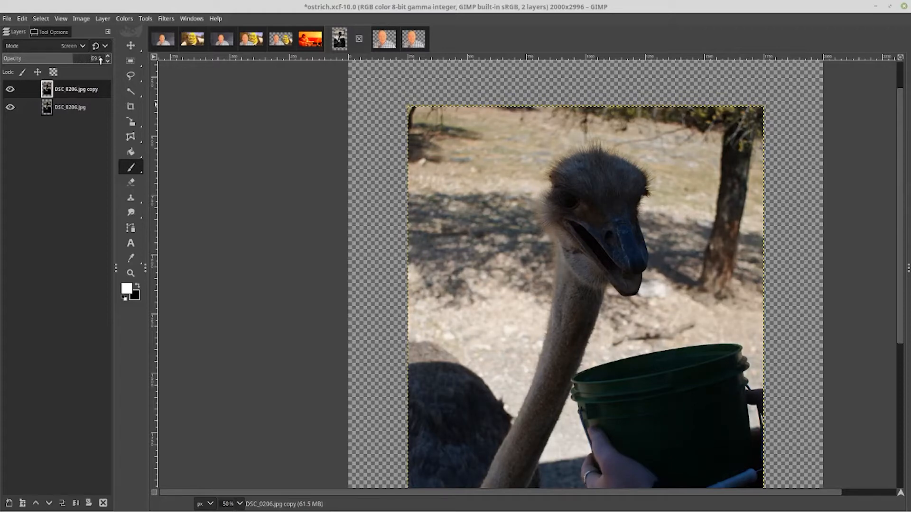
scroll(100, 60, "down", 6)
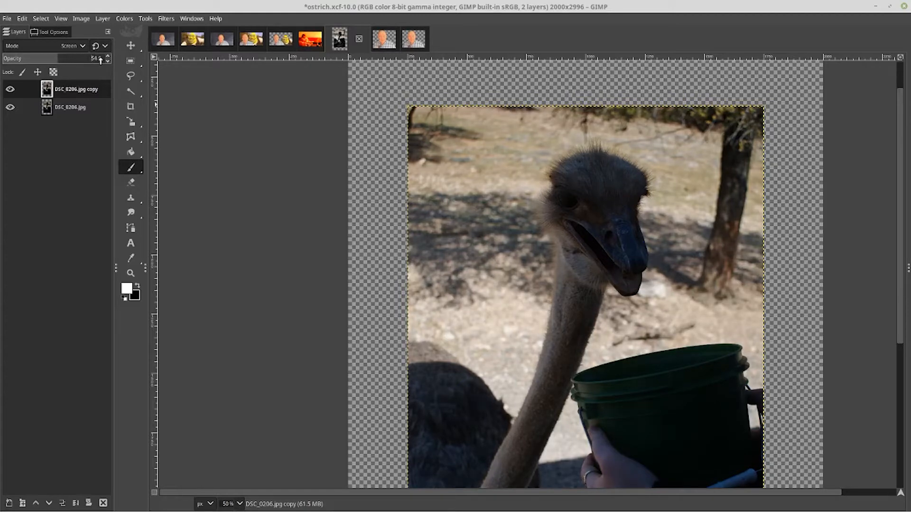
scroll(100, 60, "down", 3)
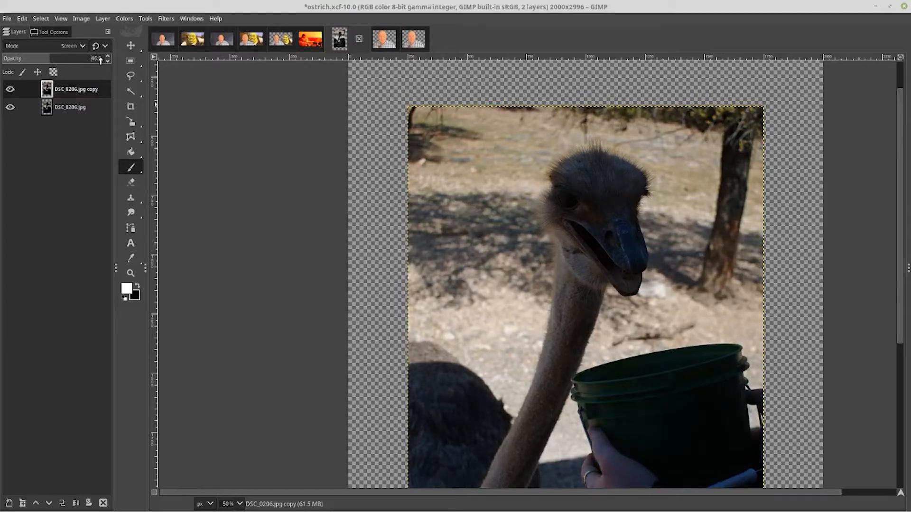
scroll(100, 61, "down", 13)
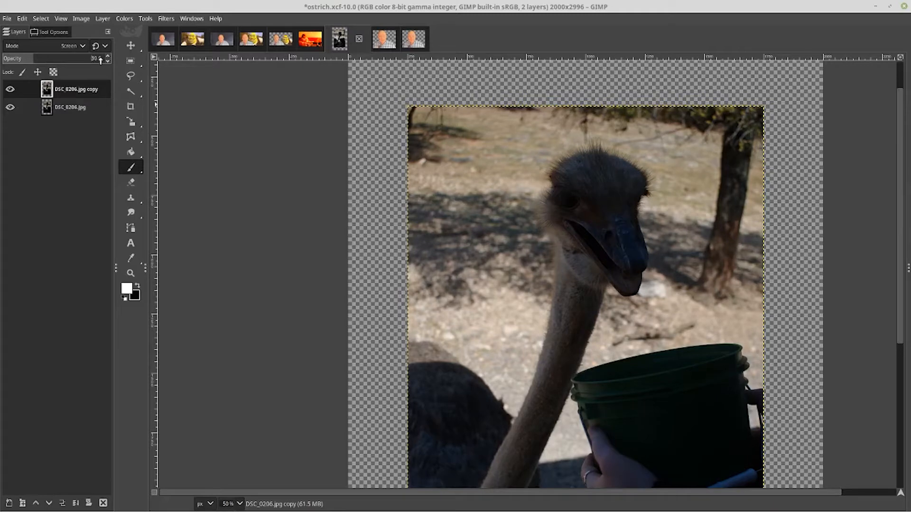
scroll(101, 61, "up", 20)
scroll(104, 59, "up", 10)
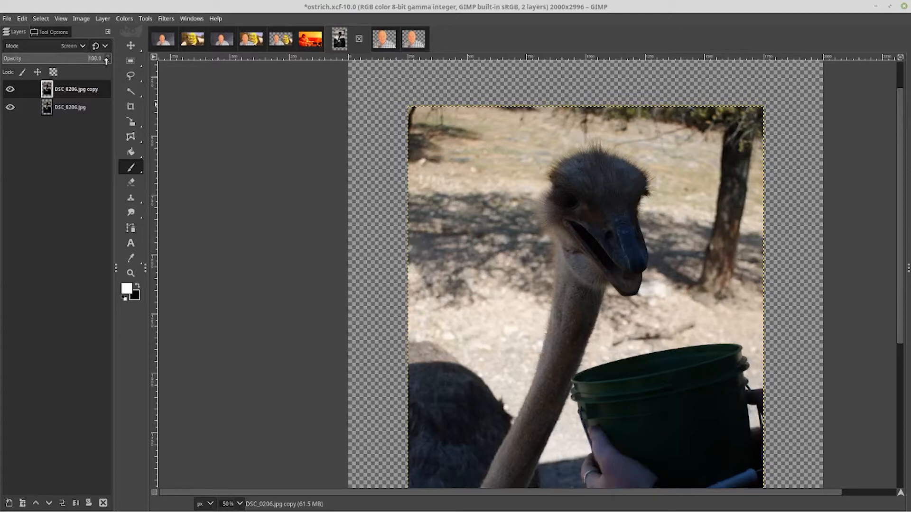
Hide the Screen copy layer and pick the Dodge / Burn tool with its options shown
left_click(10, 89)
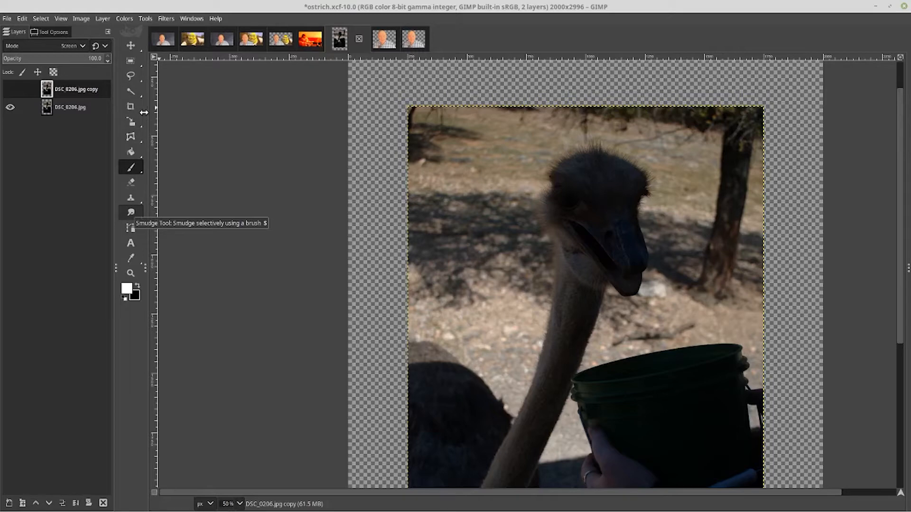
mouse_move(131, 212)
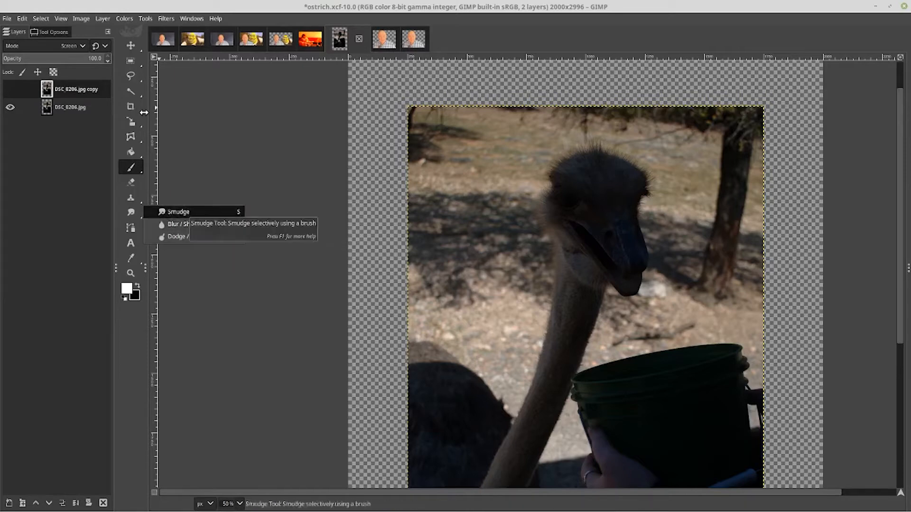
left_click(185, 236)
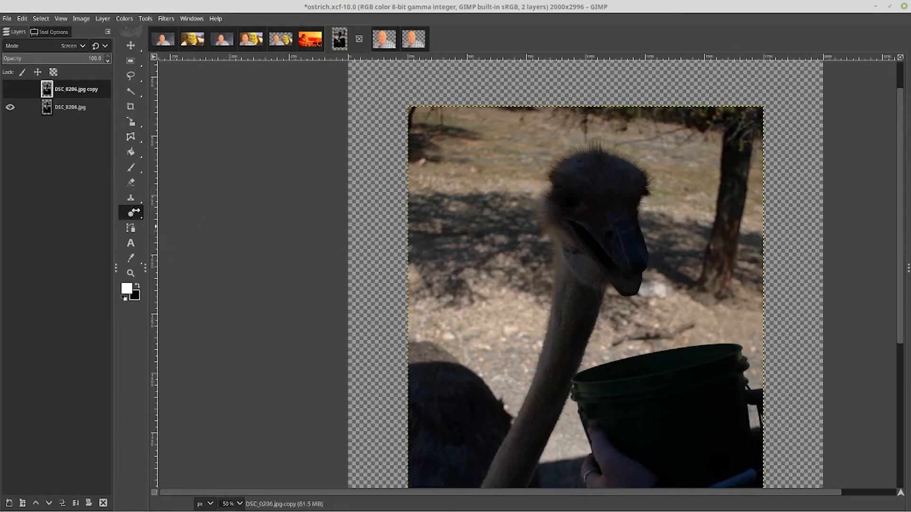
double_click(133, 212)
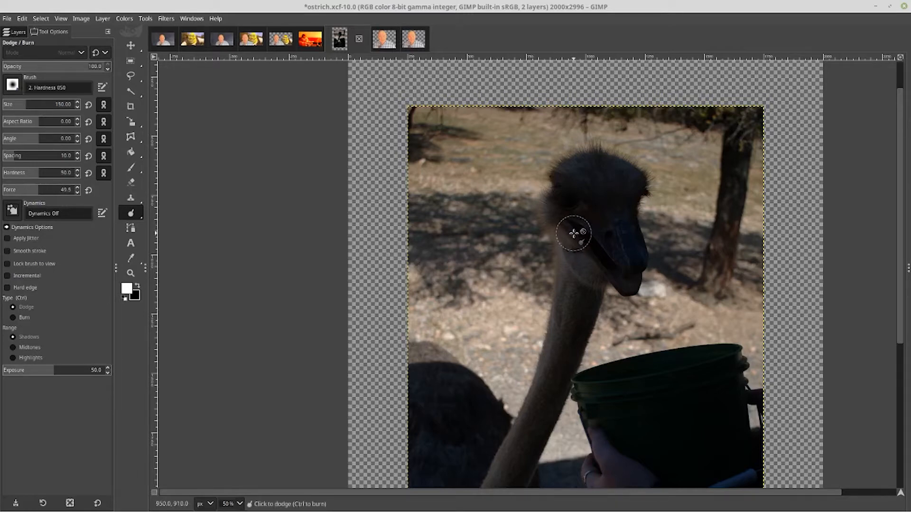
Try to dodge the ostrich's head and beak while the hidden copy layer is active
mouse_move(566, 198)
left_mouse_down()
mouse_move(592, 166)
mouse_move(619, 167)
mouse_move(633, 180)
mouse_move(623, 222)
mouse_move(630, 269)
mouse_move(602, 232)
left_mouse_up()
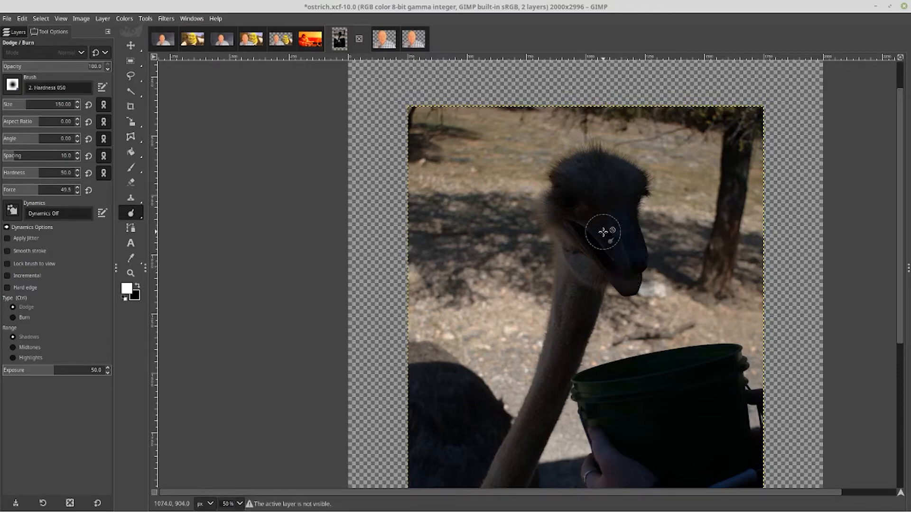
left_click_drag(626, 271, 592, 221)
mouse_move(585, 216)
left_mouse_down()
mouse_move(596, 243)
mouse_move(598, 232)
mouse_move(563, 224)
mouse_move(582, 232)
mouse_move(572, 213)
mouse_move(591, 226)
left_mouse_up()
left_click_drag(564, 182, 561, 207)
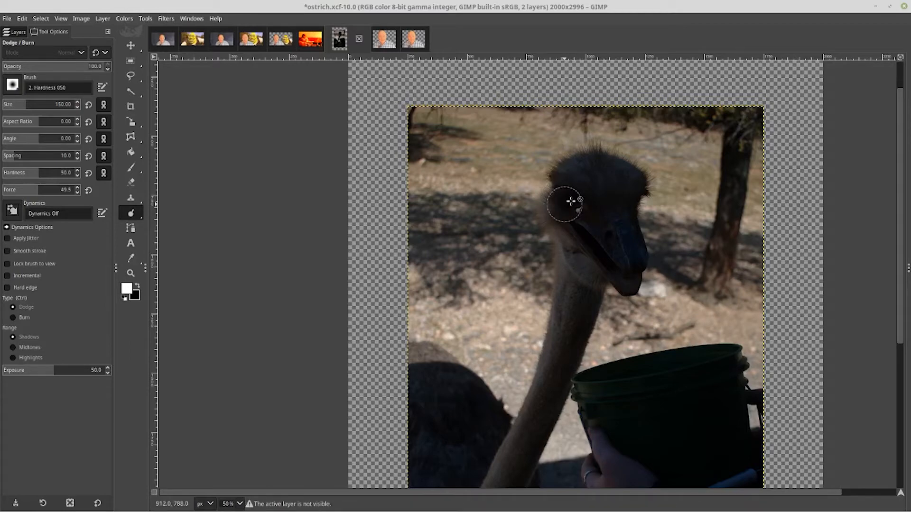
mouse_move(578, 190)
left_mouse_down()
mouse_move(564, 185)
mouse_move(605, 176)
mouse_move(584, 167)
mouse_move(640, 185)
mouse_move(613, 252)
left_mouse_up()
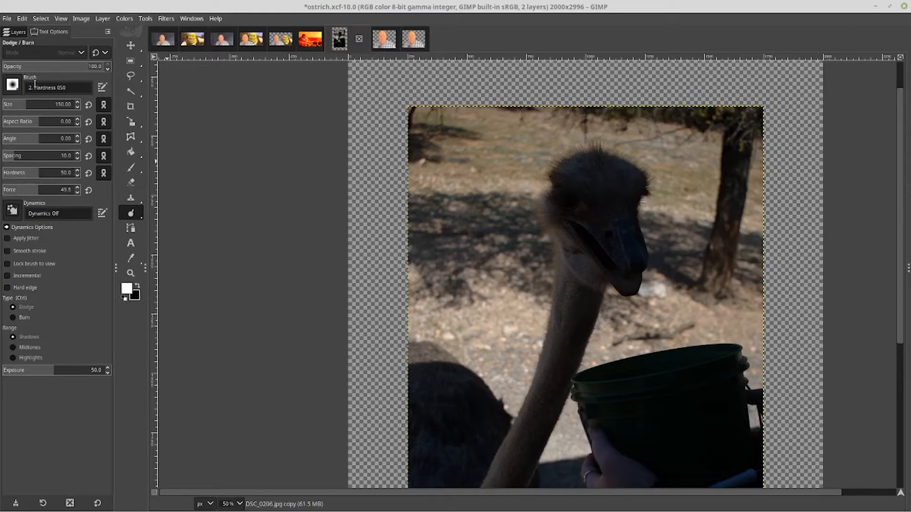
Select the original photo layer, dodge the ostrich's head, and undo the stroke
key("ctrl+l")
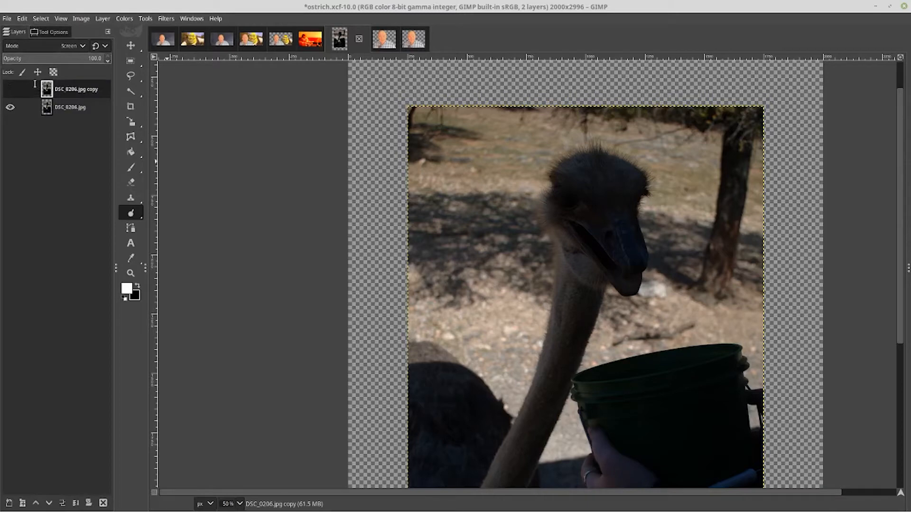
left_click(66, 107)
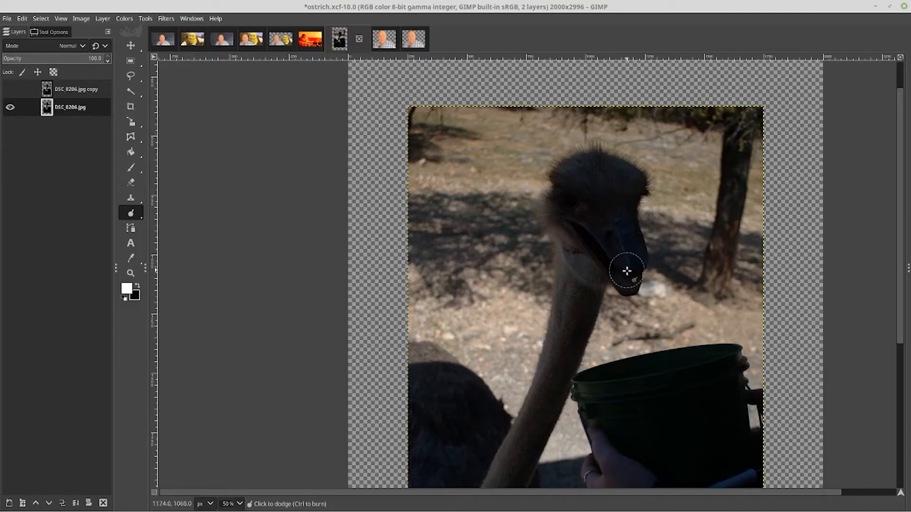
mouse_move(600, 226)
left_mouse_down()
mouse_move(567, 189)
mouse_move(605, 169)
mouse_move(621, 175)
mouse_move(634, 205)
mouse_move(628, 272)
mouse_move(583, 214)
mouse_move(569, 208)
mouse_move(557, 218)
mouse_move(626, 295)
mouse_move(639, 258)
mouse_move(639, 180)
mouse_move(597, 151)
mouse_move(559, 170)
mouse_move(550, 218)
mouse_move(612, 185)
mouse_move(605, 230)
mouse_move(623, 223)
left_mouse_up()
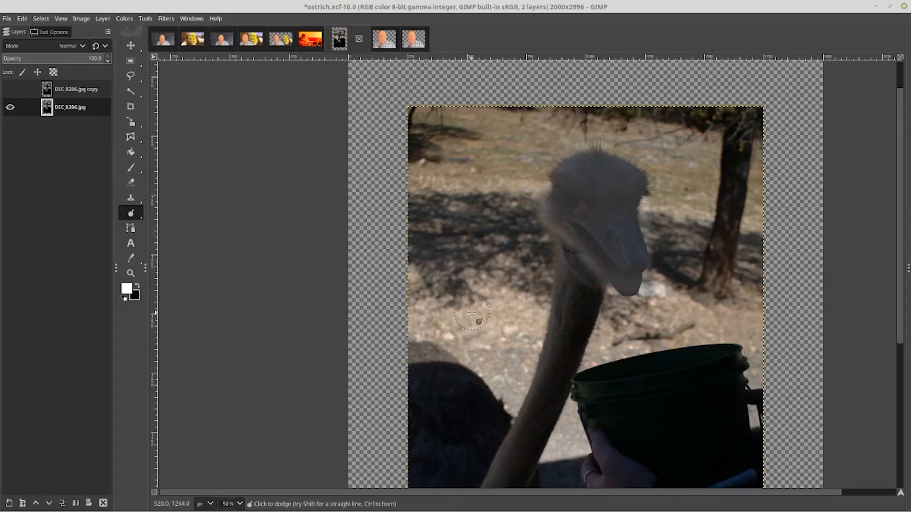
key("ctrl")
key("ctrl+z")
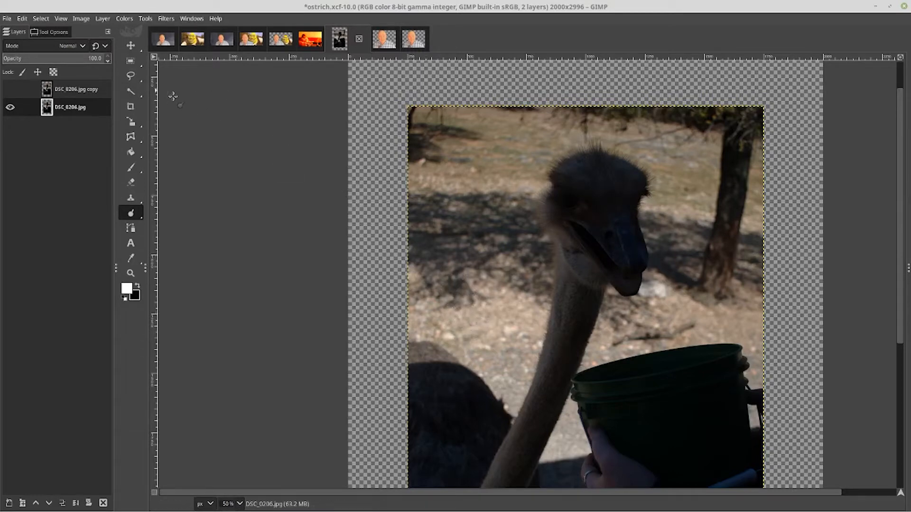
Make the copy layer visible again and try flattening the image, undoing the flatten
left_click(10, 89)
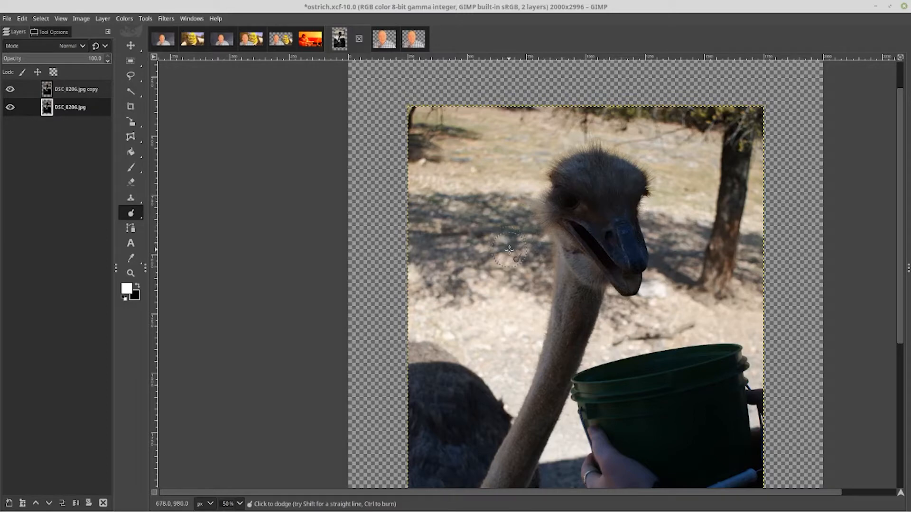
right_click(452, 141)
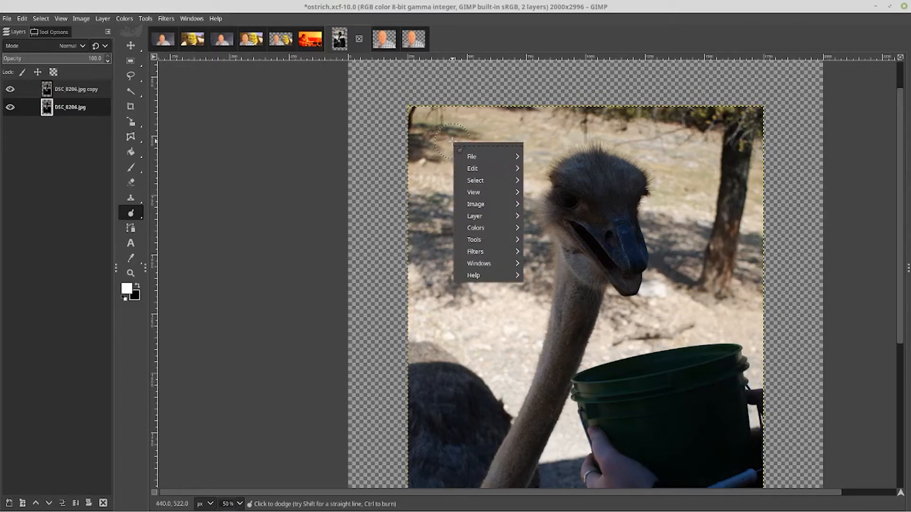
mouse_move(475, 204)
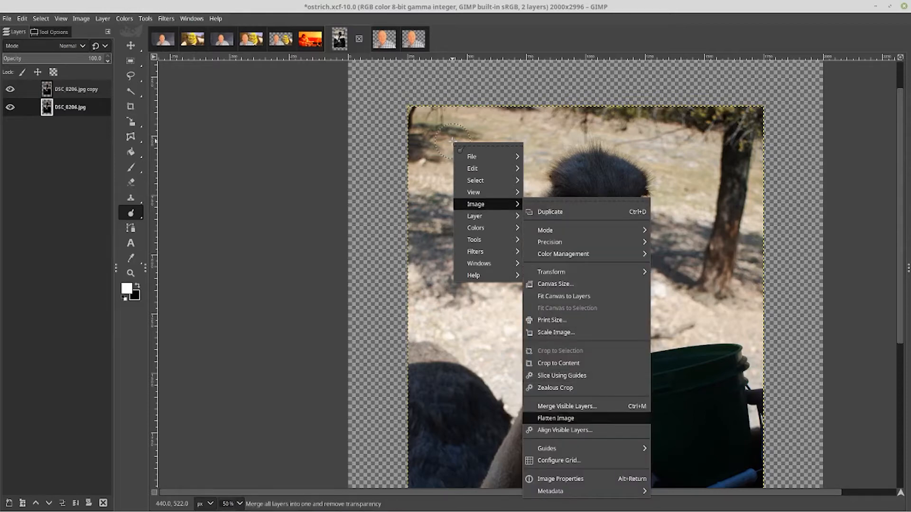
left_click(556, 418)
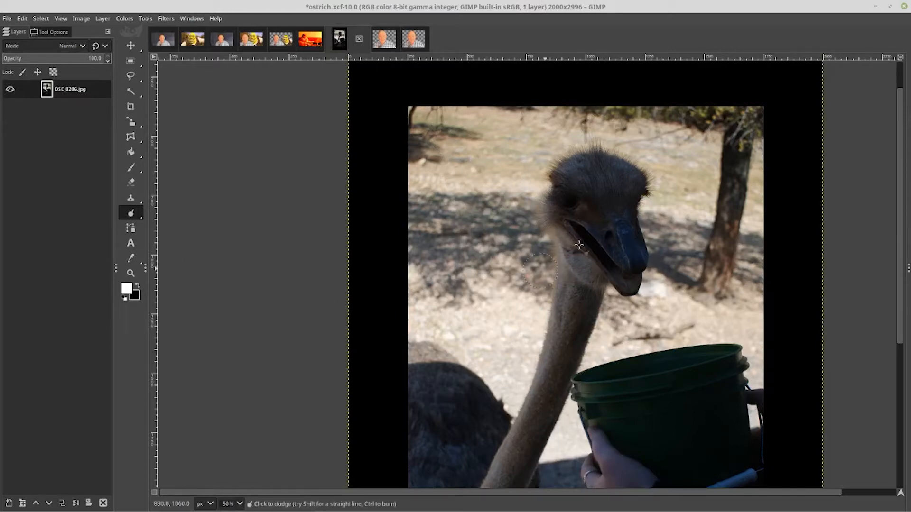
key("ctrl+z")
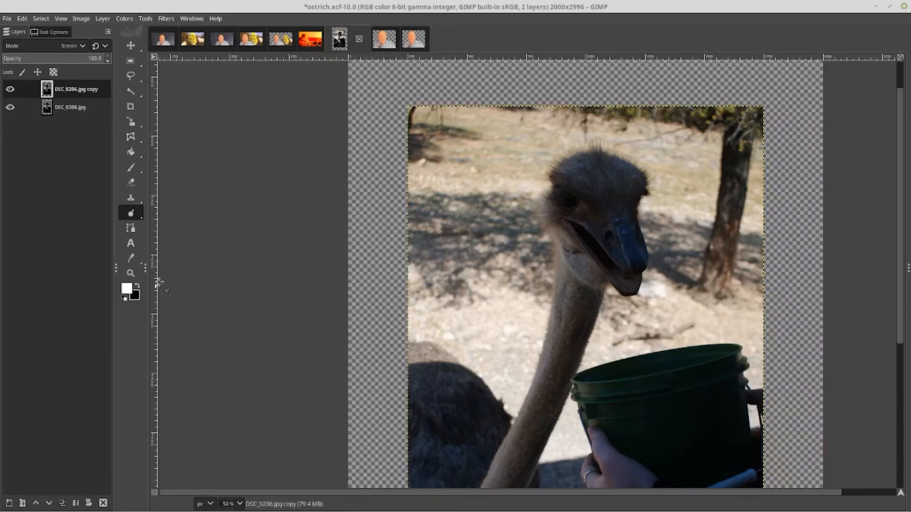
Swap foreground and background colours so white is the background, then flatten the image
key("x")
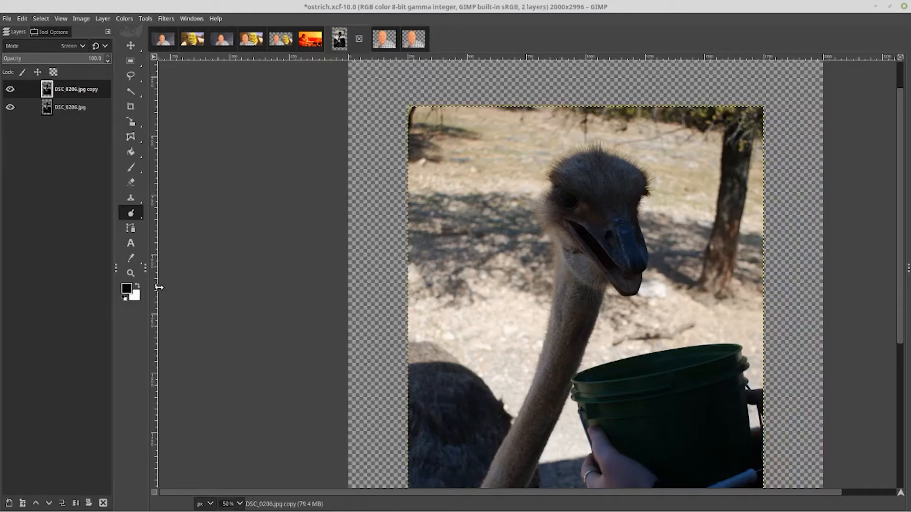
right_click(440, 199)
key("Down")
key("Up")
key("Up")
key("Up")
key("Up")
key("Up")
key("Up")
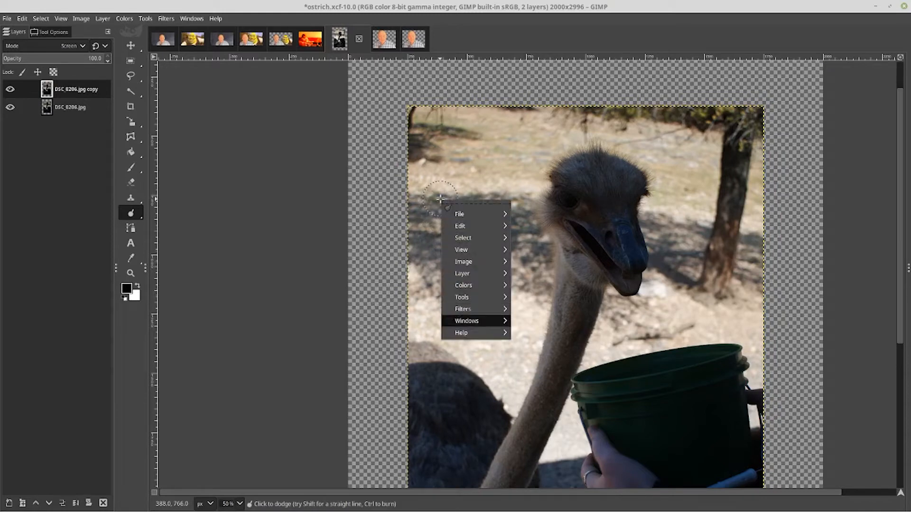
key("Up")
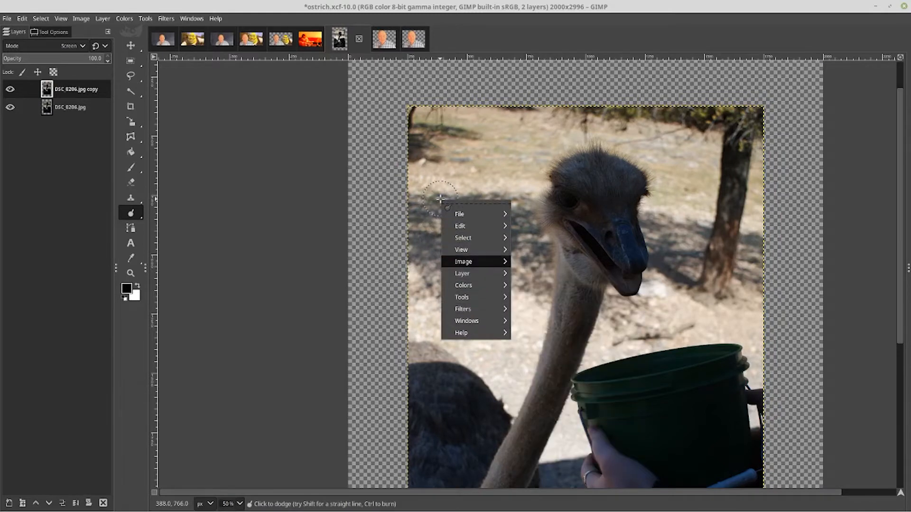
key("Right")
key("Down")
key("Down")
key("Down")
key("Down")
key("Down")
key("Down")
key("Down")
key("Down")
key("Down")
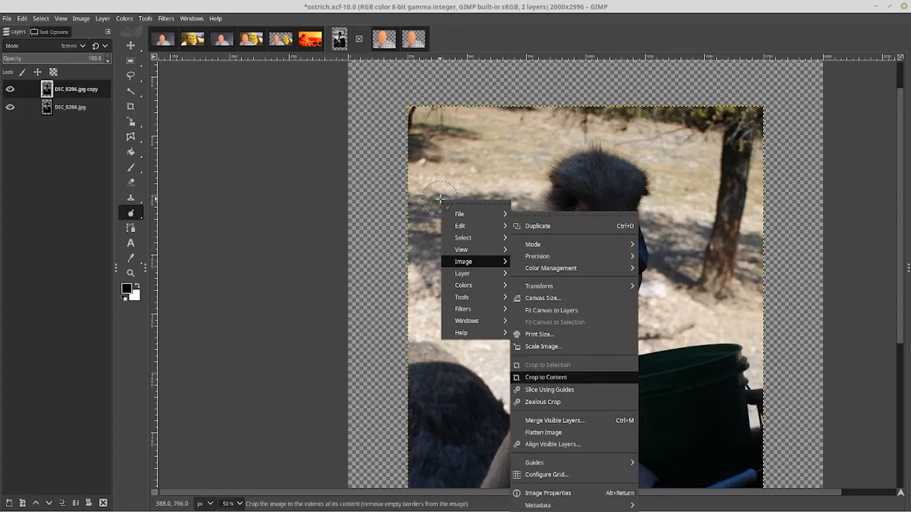
key("Down")
key("Down")
key("Down")
key("Down")
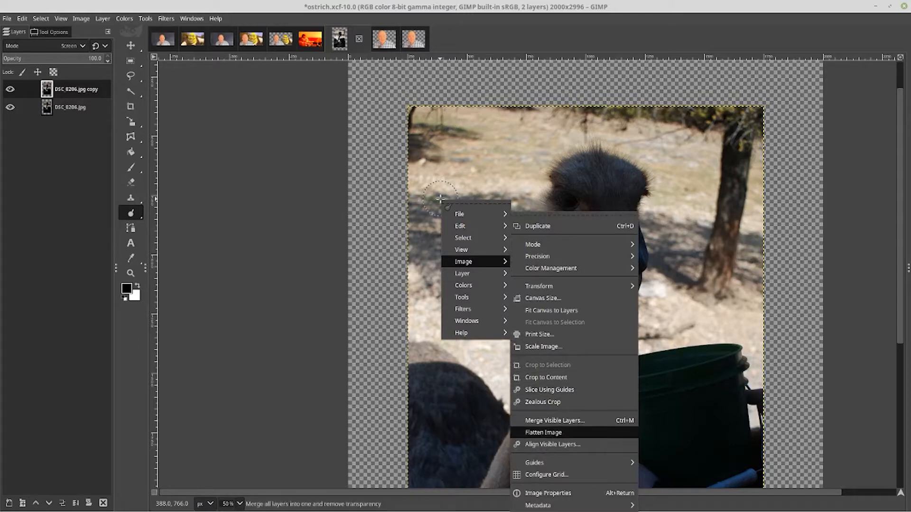
key("Return")
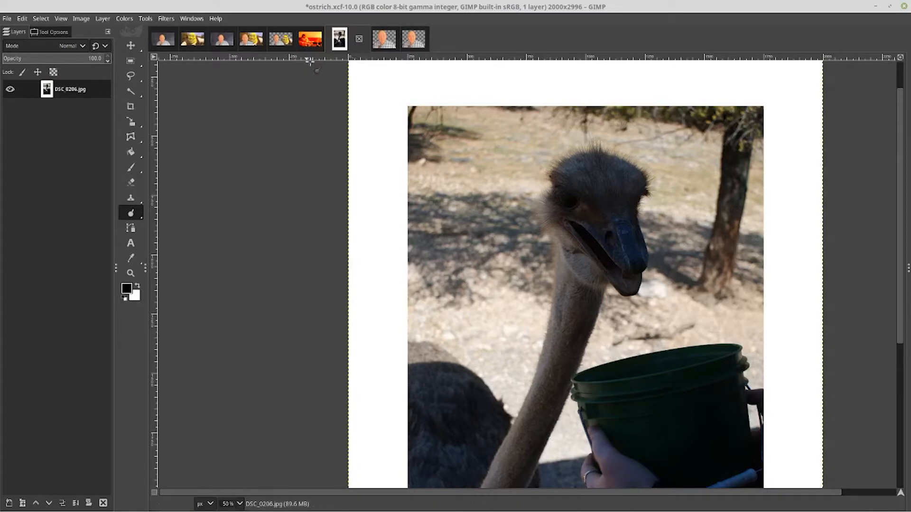
Switch to the baby-mom.xcf image and pan the view to center the photo
left_click(310, 39)
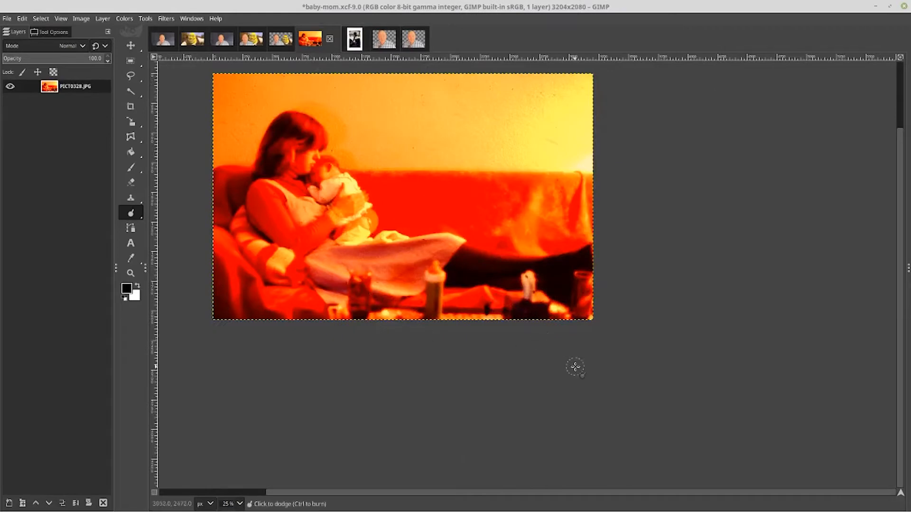
scroll(597, 367, "up", 3)
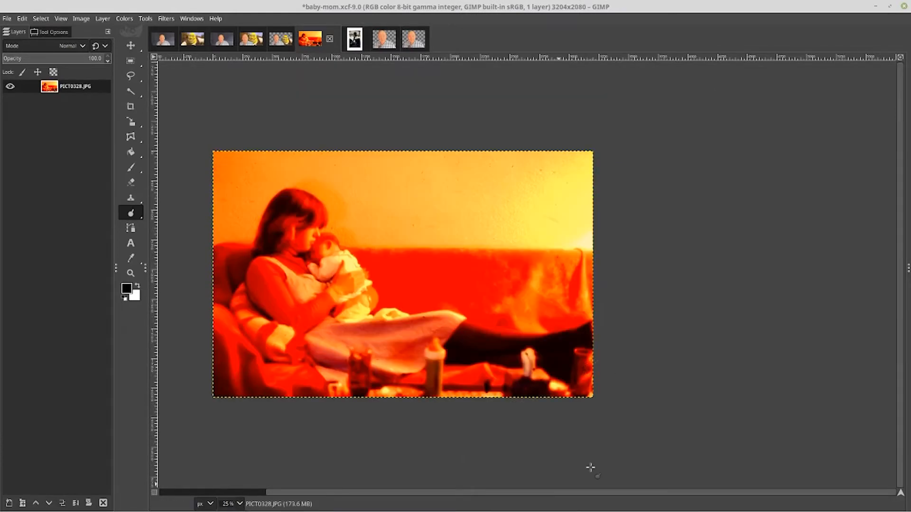
left_click_drag(351, 493, 223, 492)
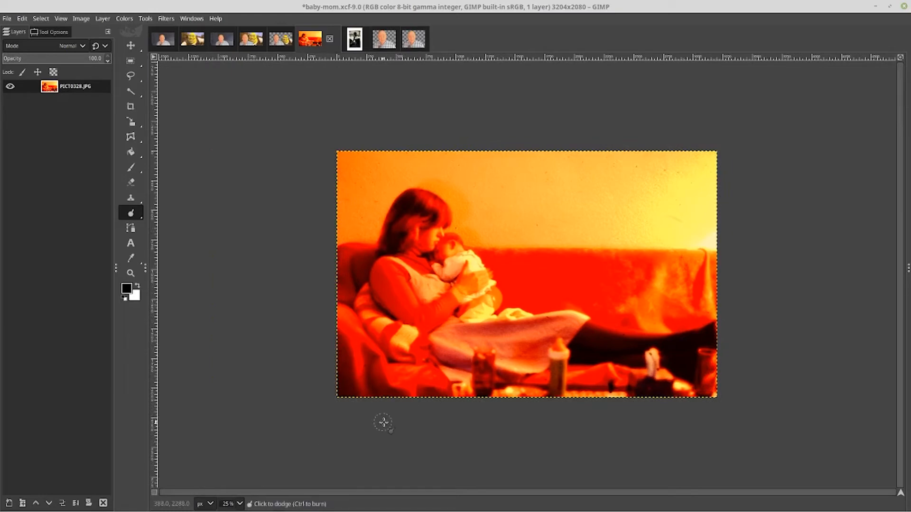
Undo the last crop and revert baby-mom.xcf to its saved version
key("ctrl")
key("ctrl+z")
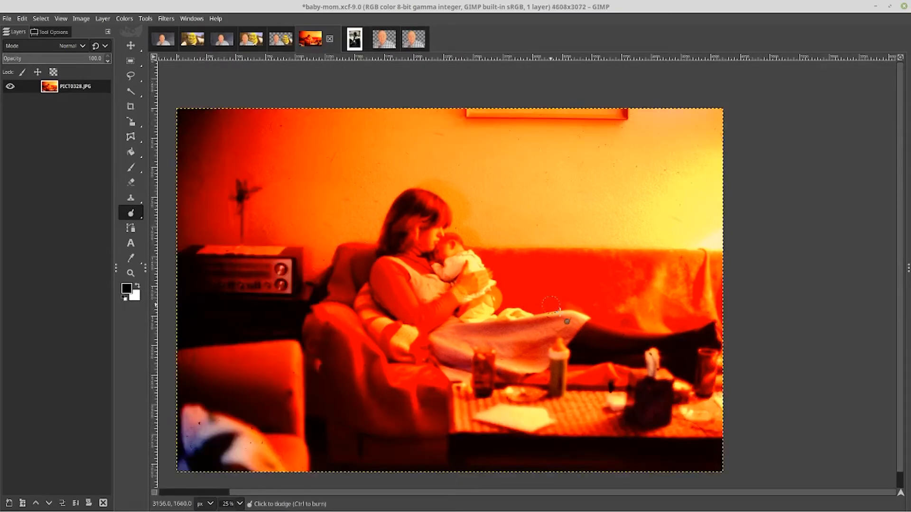
key("ctrl")
left_click(7, 19)
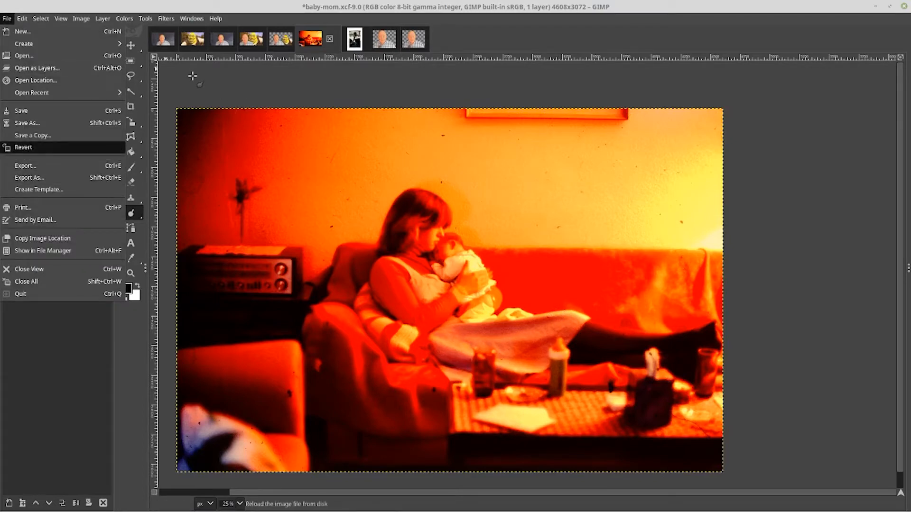
left_click(23, 147)
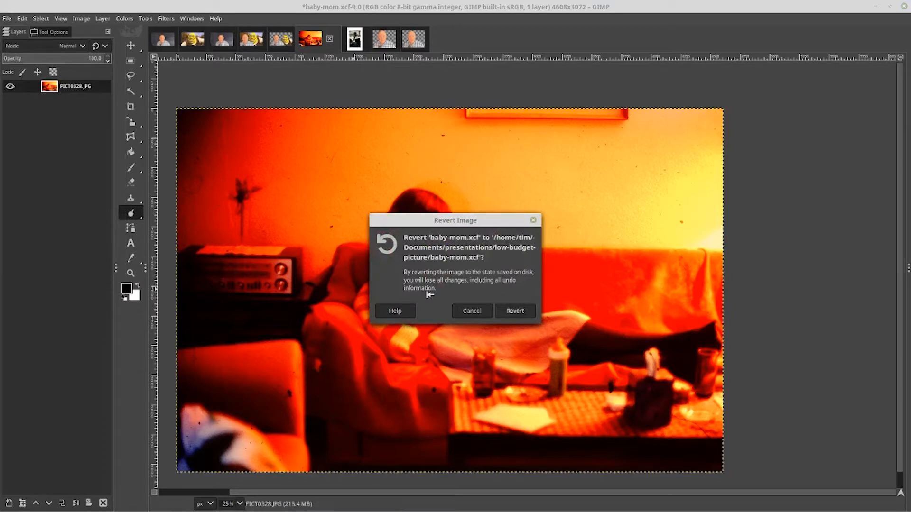
left_click(515, 311)
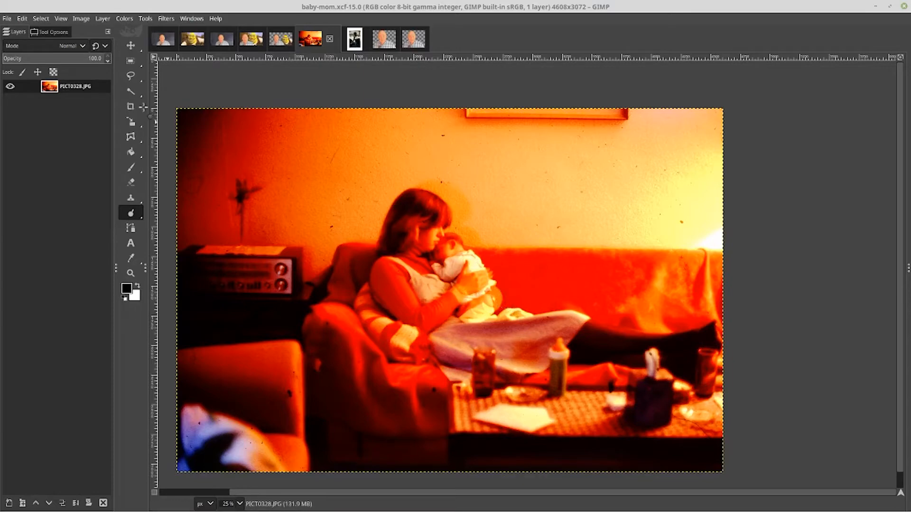
Open the Export Image dialog and browse the list of file types, then cancel the export
left_click(7, 18)
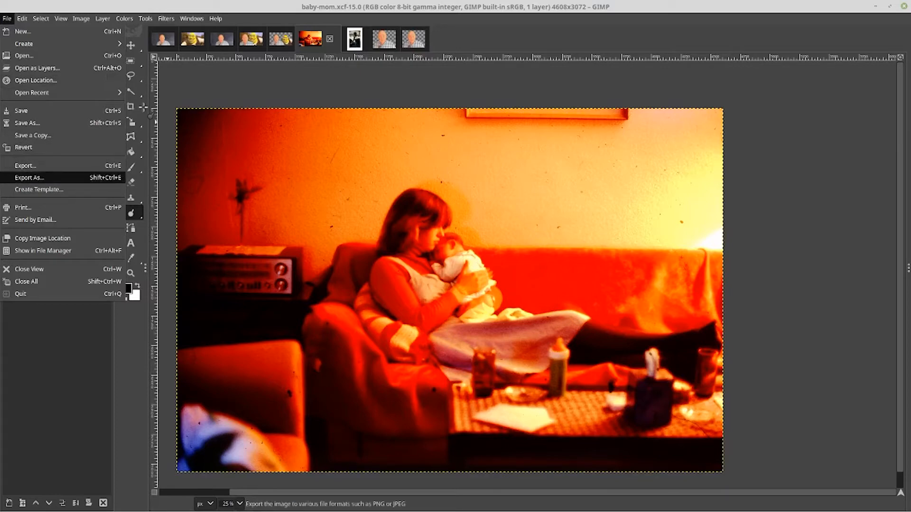
left_click(29, 178)
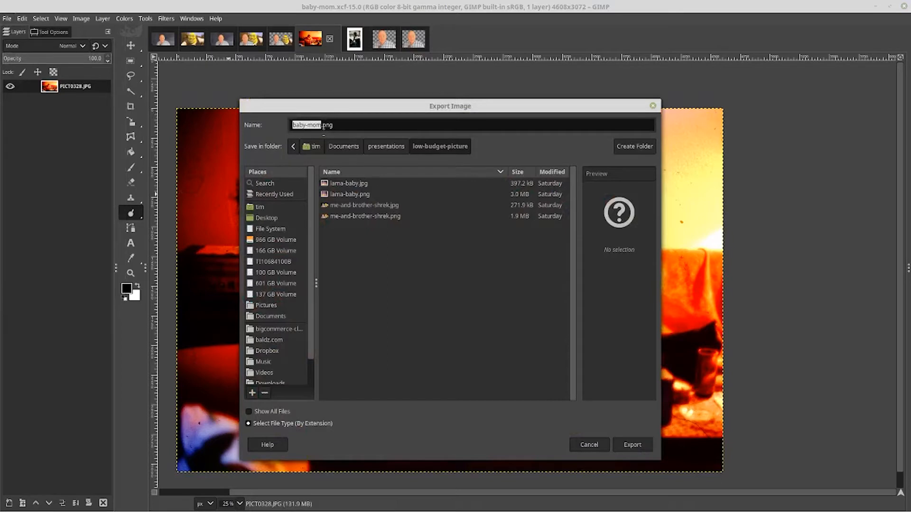
left_click(292, 424)
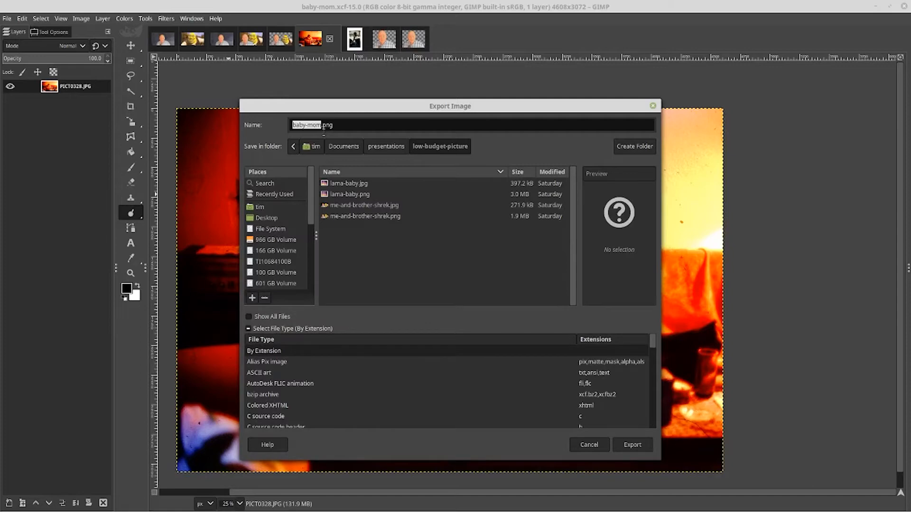
scroll(445, 385, "down", 3)
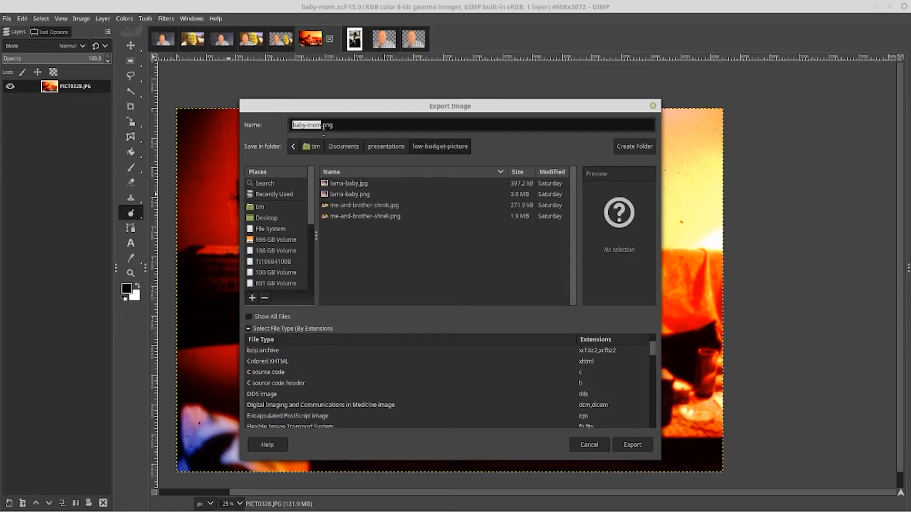
scroll(446, 384, "down", 1)
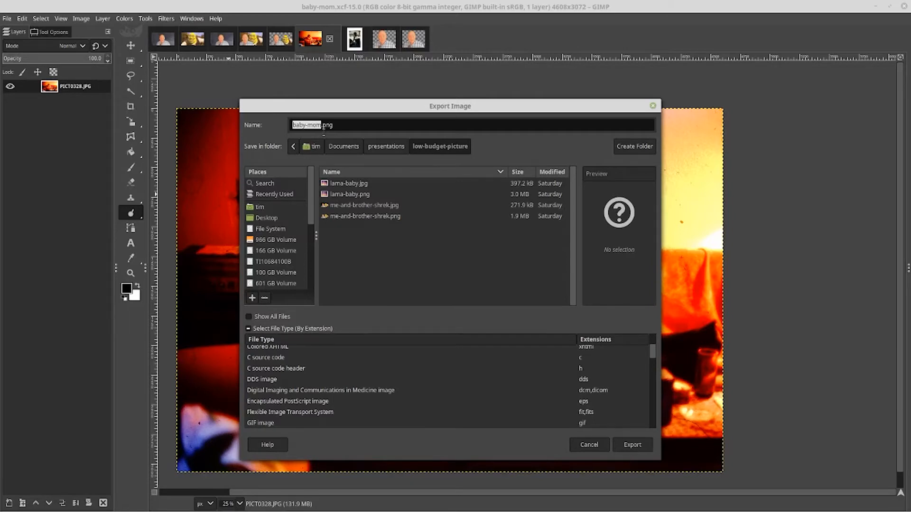
scroll(446, 384, "down", 3)
scroll(445, 384, "down", 1)
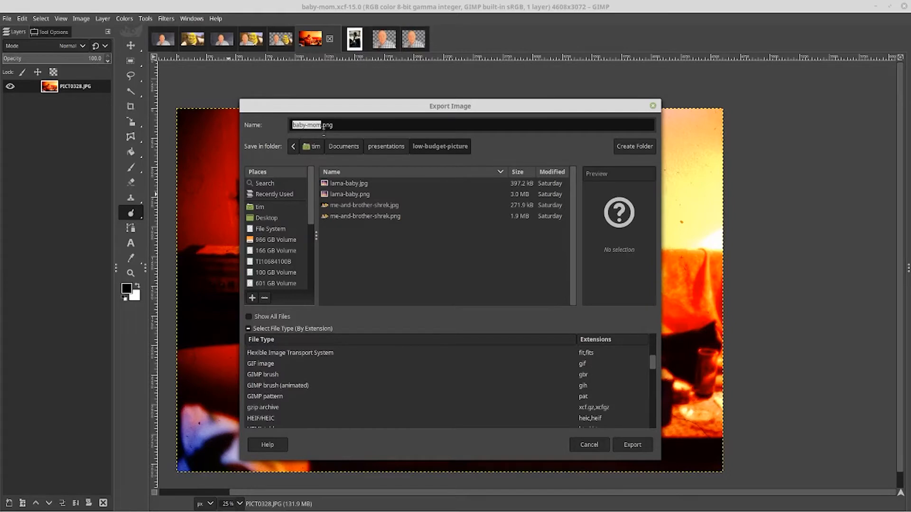
scroll(445, 384, "down", 5)
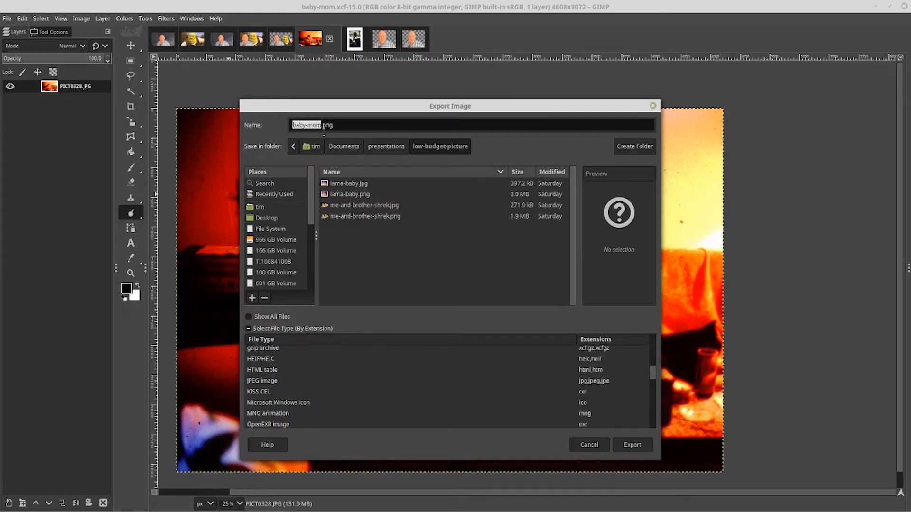
scroll(446, 384, "down", 4)
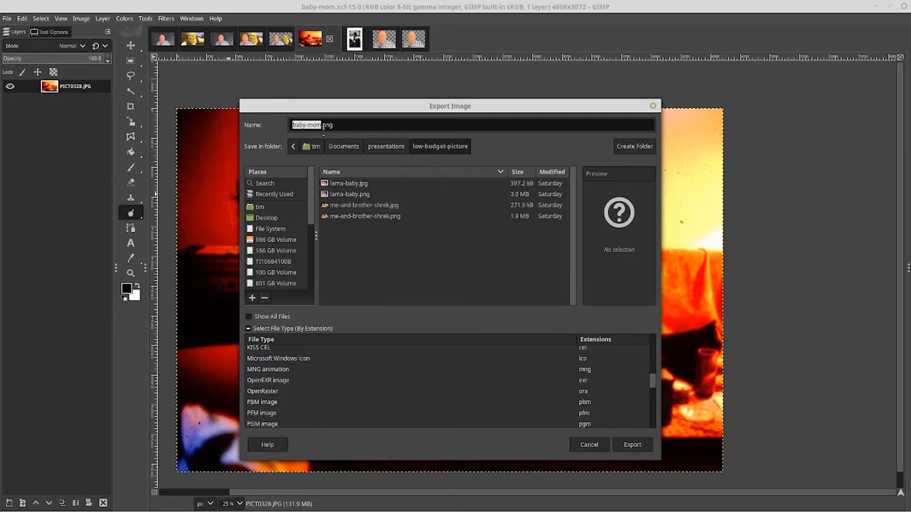
scroll(445, 384, "down", 1)
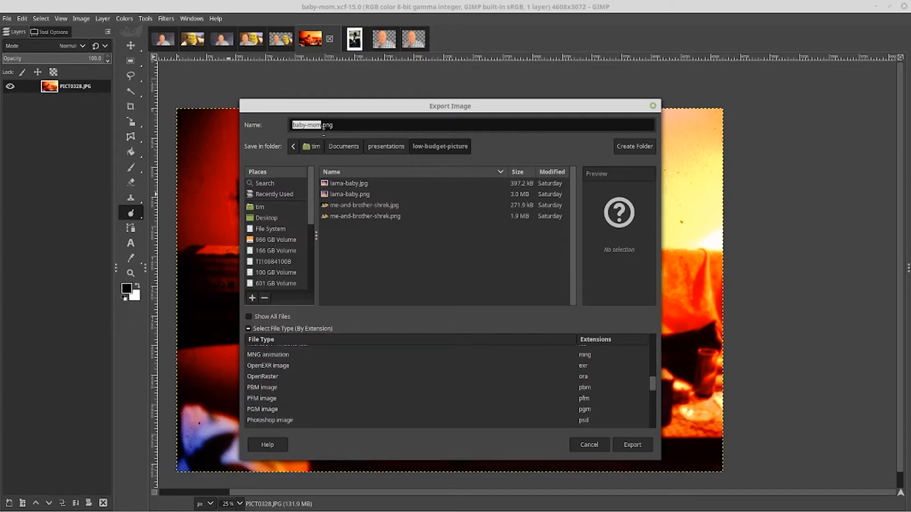
scroll(446, 384, "down", 3)
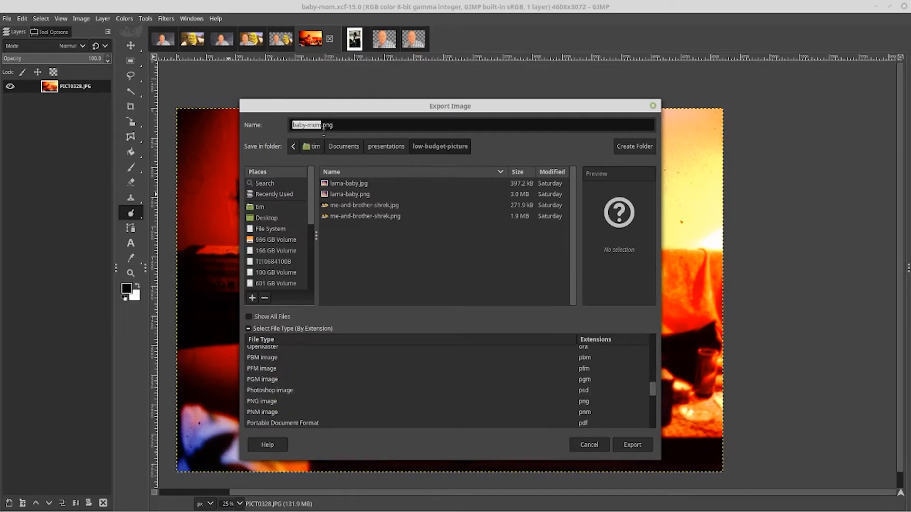
scroll(445, 385, "down", 1)
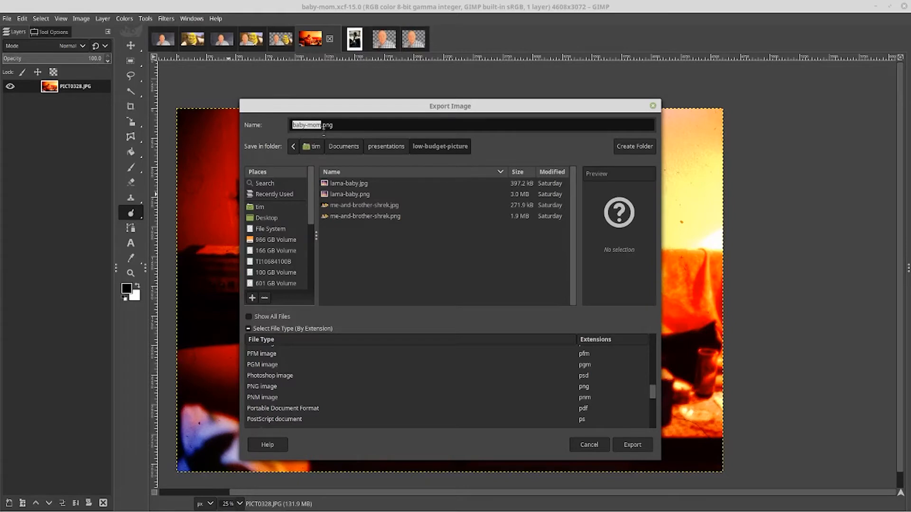
scroll(446, 384, "down", 1)
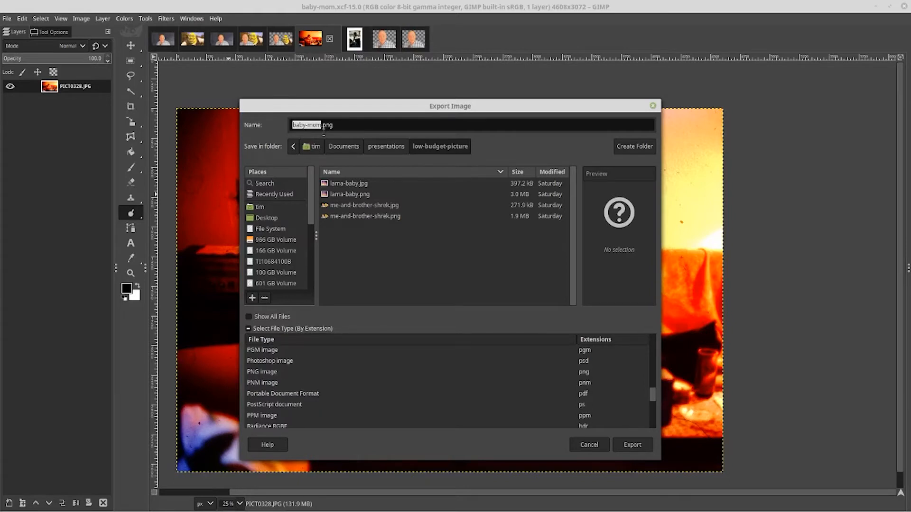
scroll(446, 384, "down", 5)
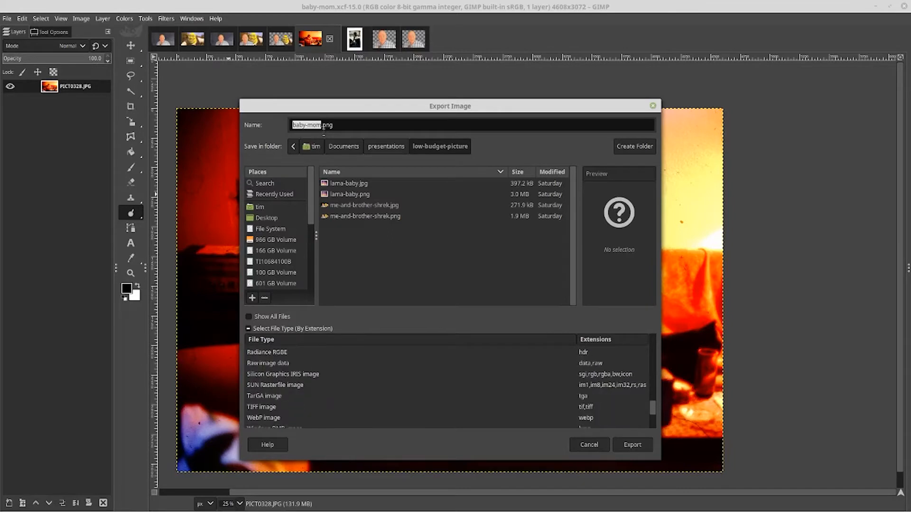
scroll(446, 384, "down", 2)
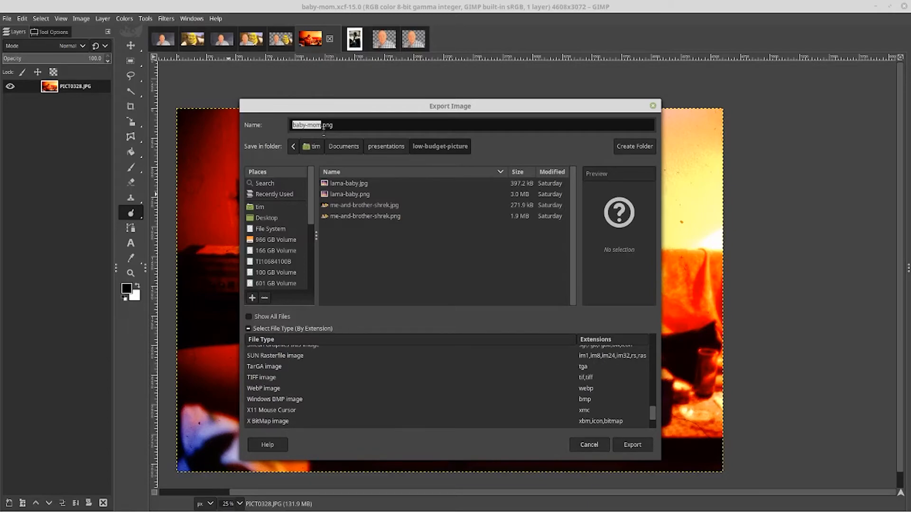
left_click(589, 445)
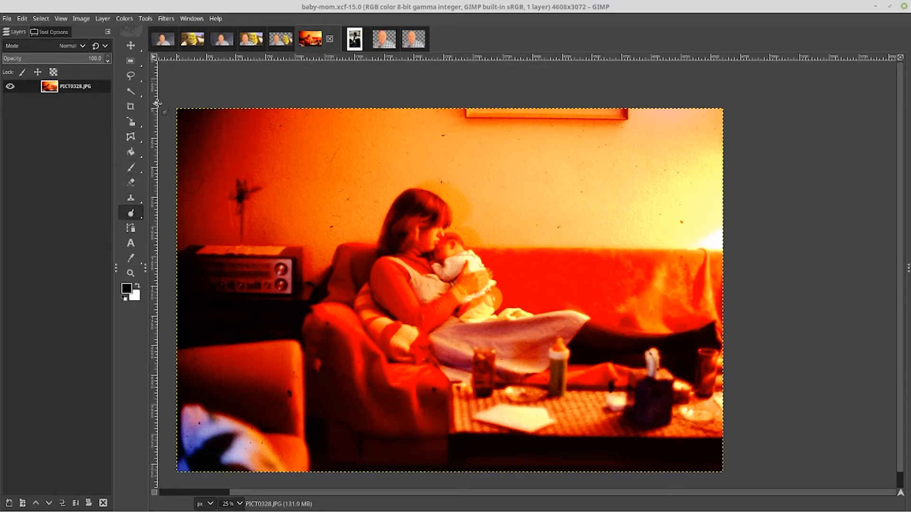
Smudge away the dark spot on the wall above the mother's head with the Smudge tool
mouse_move(131, 213)
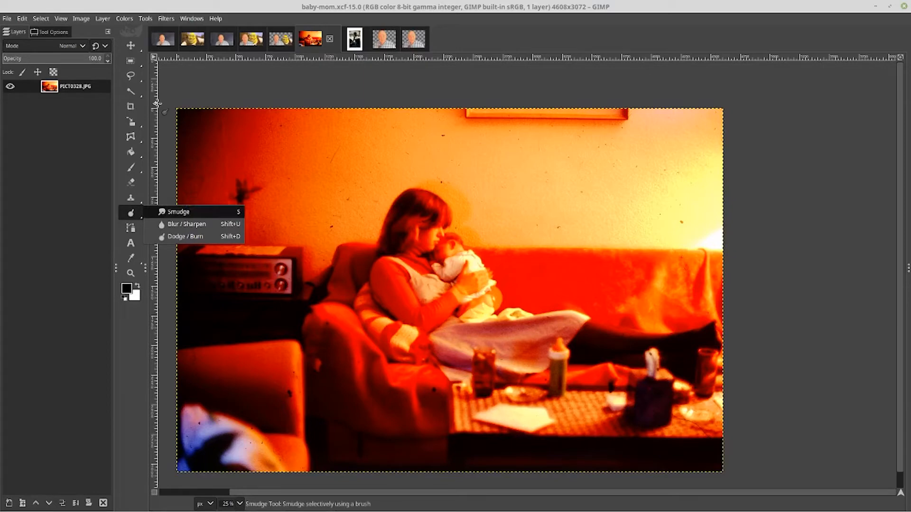
left_click(178, 211)
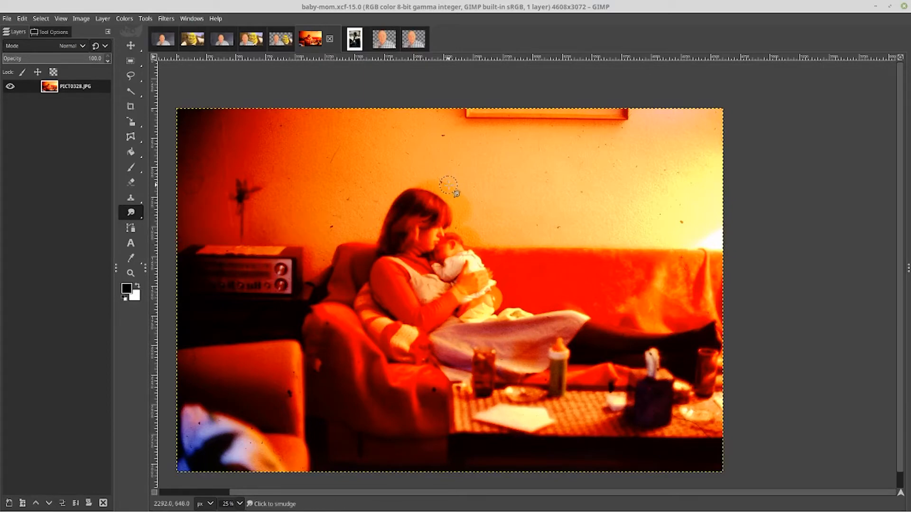
left_click_drag(447, 185, 421, 172)
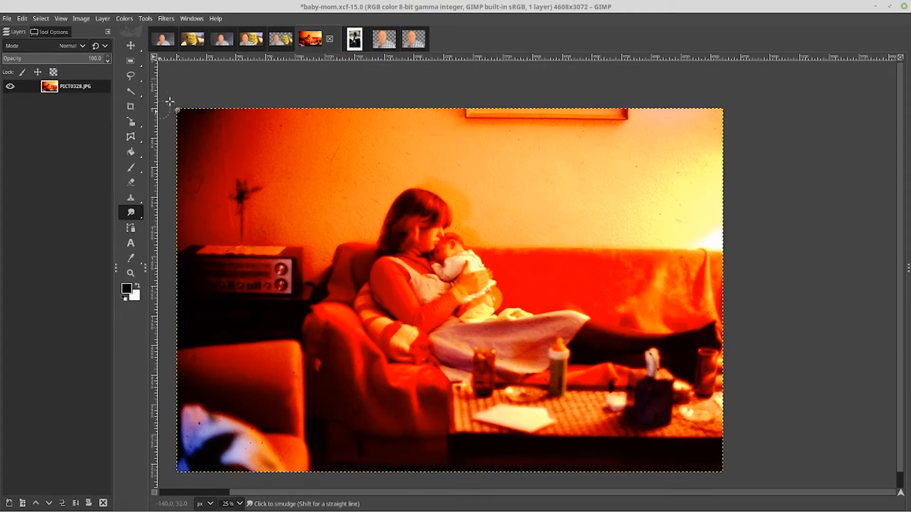
Crop the photo to the region around the mother and baby on the sofa
left_click(131, 106)
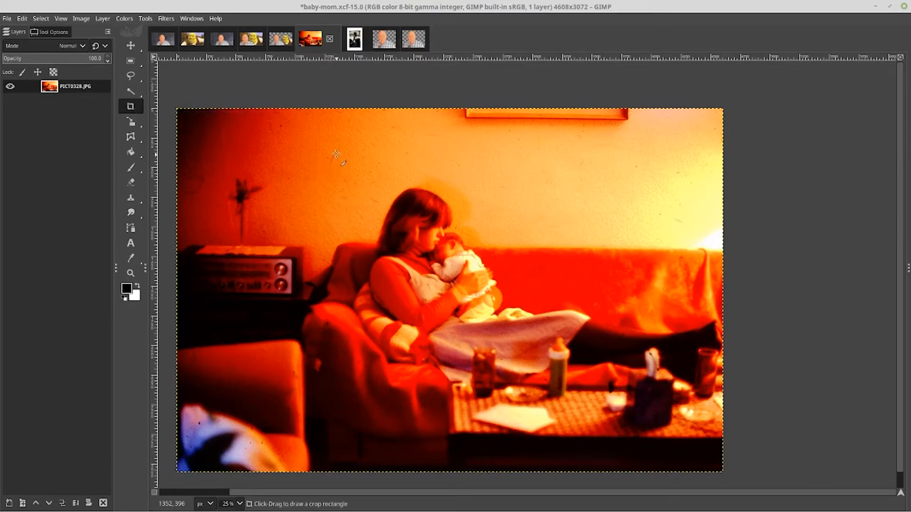
left_click_drag(336, 154, 725, 403)
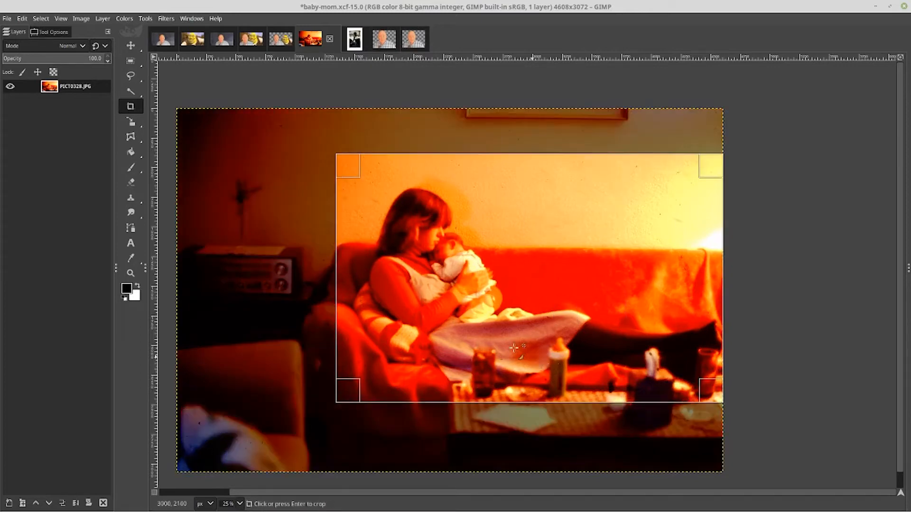
left_click(499, 338)
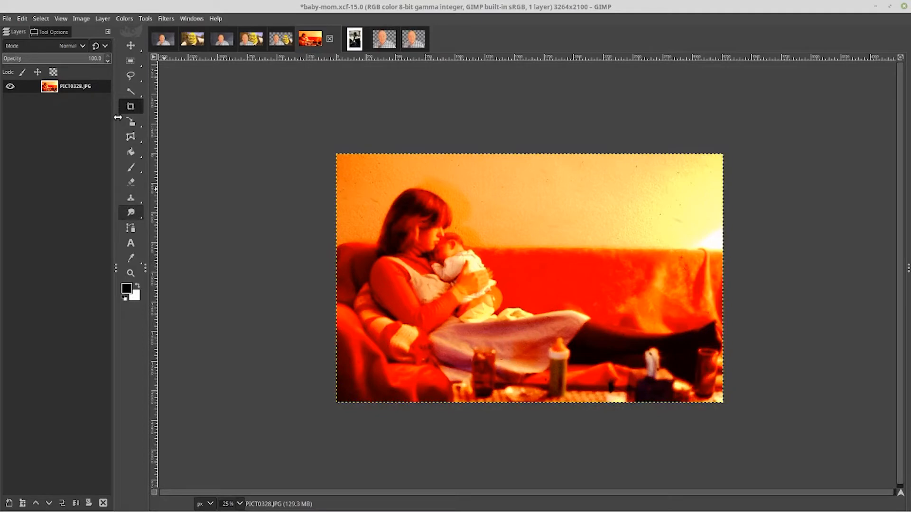
Clone over the bottle and table area below the blanket with the Clone tool, undoing the last stroke
left_click(131, 198)
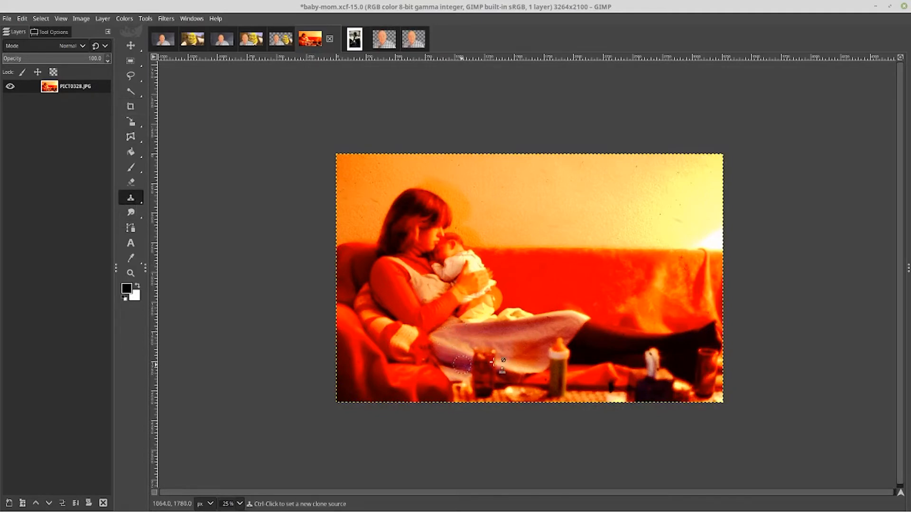
key("ctrl")
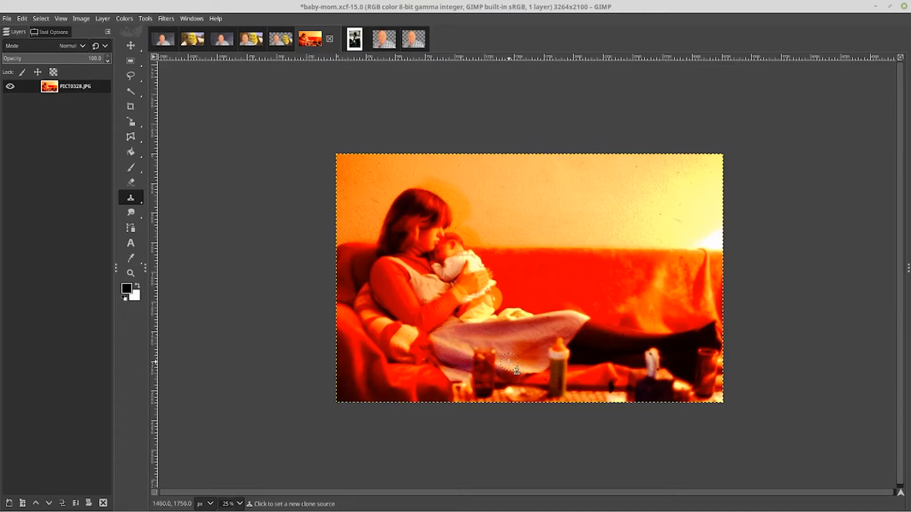
left_click(505, 368, "ctrl")
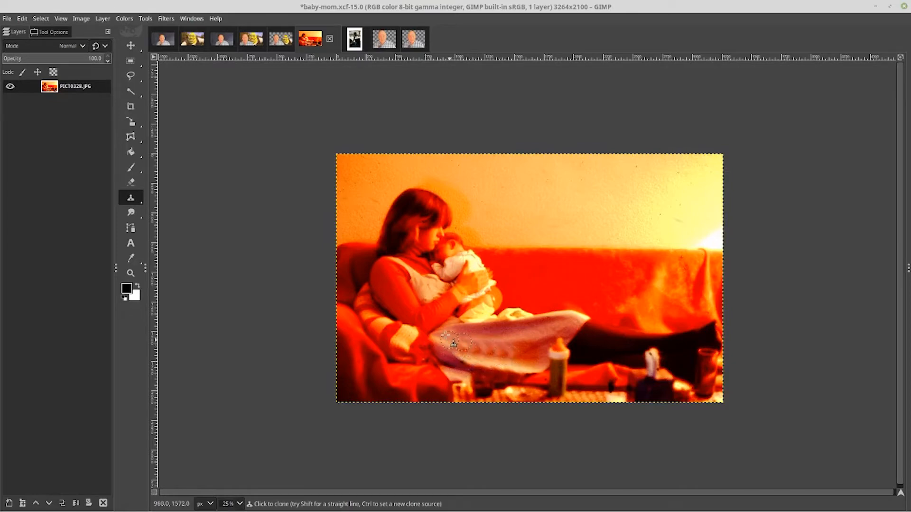
mouse_move(508, 370)
left_mouse_down()
mouse_move(497, 388)
mouse_move(519, 392)
left_mouse_up()
key("ctrl")
left_click(533, 394, "ctrl")
mouse_move(513, 391)
left_mouse_down()
mouse_move(488, 390)
mouse_move(517, 396)
mouse_move(491, 381)
left_mouse_up()
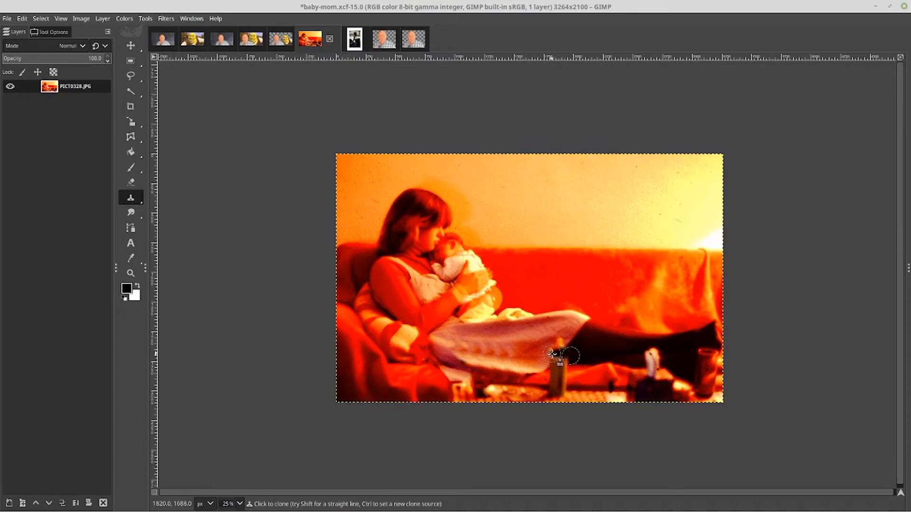
mouse_move(543, 353)
left_mouse_down()
mouse_move(527, 351)
mouse_move(558, 344)
mouse_move(539, 342)
mouse_move(569, 344)
left_mouse_up()
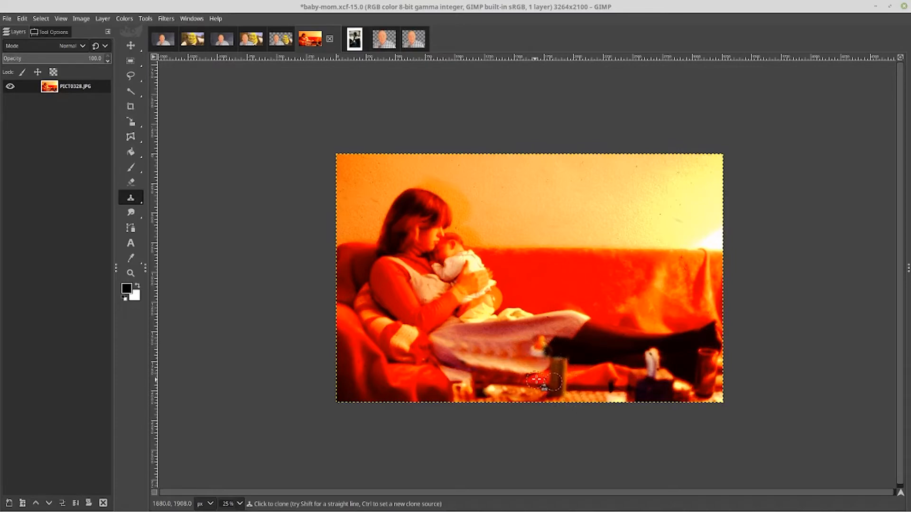
key("ctrl+z")
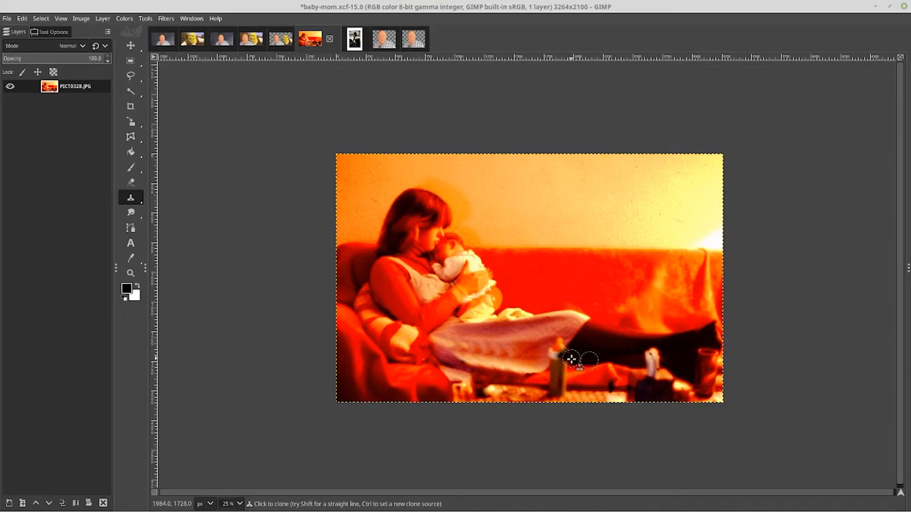
Try cloning over the bottle from a new source point, undoing the strokes
key("ctrl")
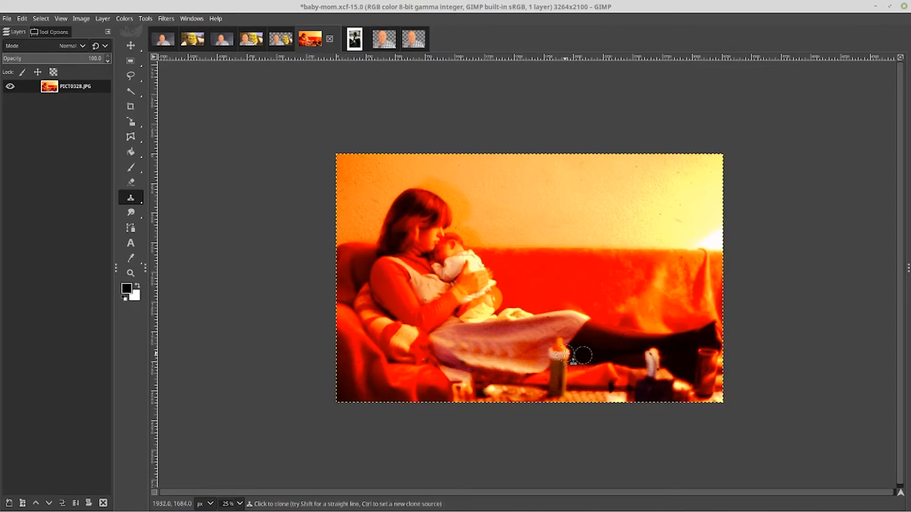
mouse_move(549, 352)
left_mouse_down()
mouse_move(561, 342)
mouse_move(517, 333)
mouse_move(571, 350)
mouse_move(528, 352)
mouse_move(569, 365)
mouse_move(540, 366)
left_mouse_up()
mouse_move(558, 363)
left_mouse_down()
mouse_move(568, 360)
mouse_move(534, 372)
mouse_move(562, 380)
mouse_move(534, 386)
mouse_move(589, 406)
left_mouse_up()
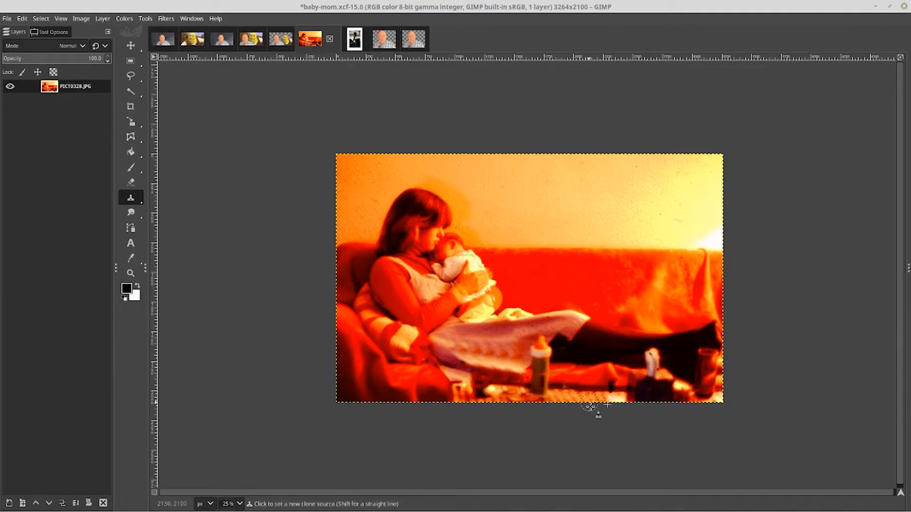
key("ctrl+z")
key("ctrl+z")
key("ctrl+z")
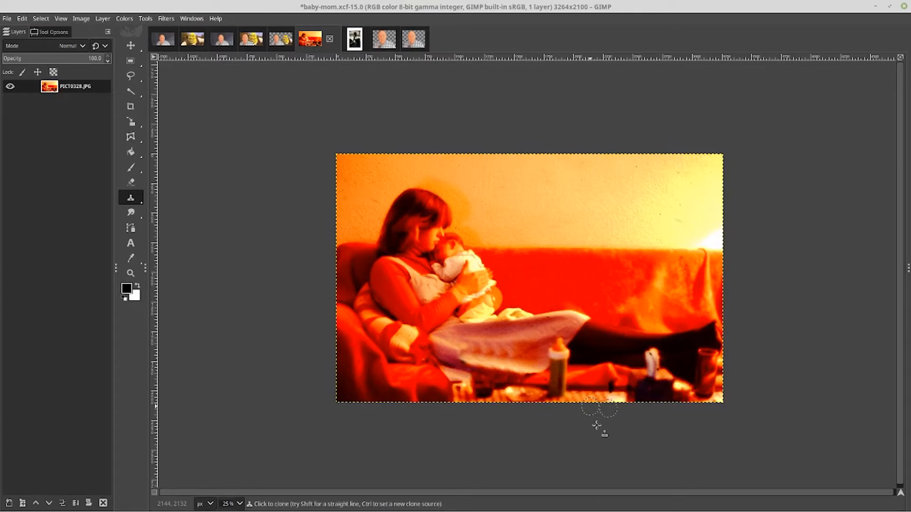
Clone a small patch on the table near the photo's lower edge and switch to rectangle selection
left_click_drag(519, 401, 511, 395)
key("r")
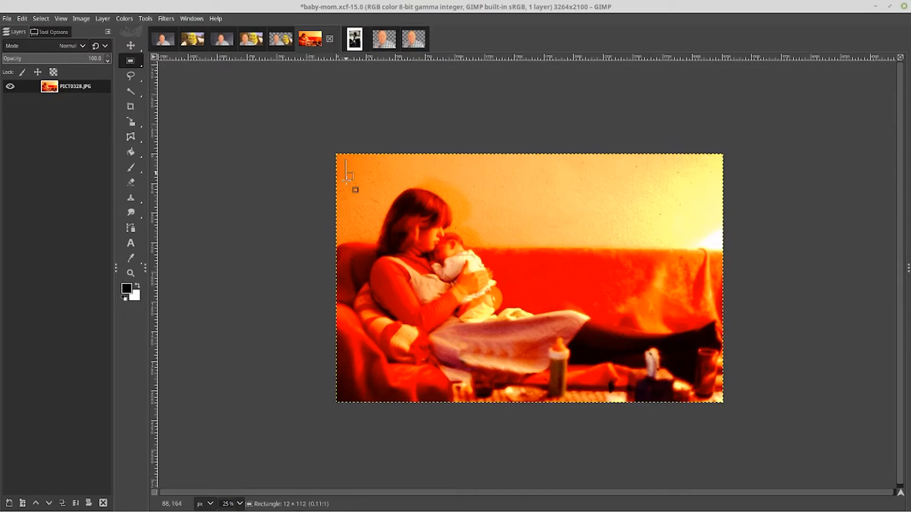
Copy a small wall patch near the photo's upper-left corner and paste it slightly lower, anchoring it in place
left_click_drag(345, 162, 368, 183)
key("ctrl")
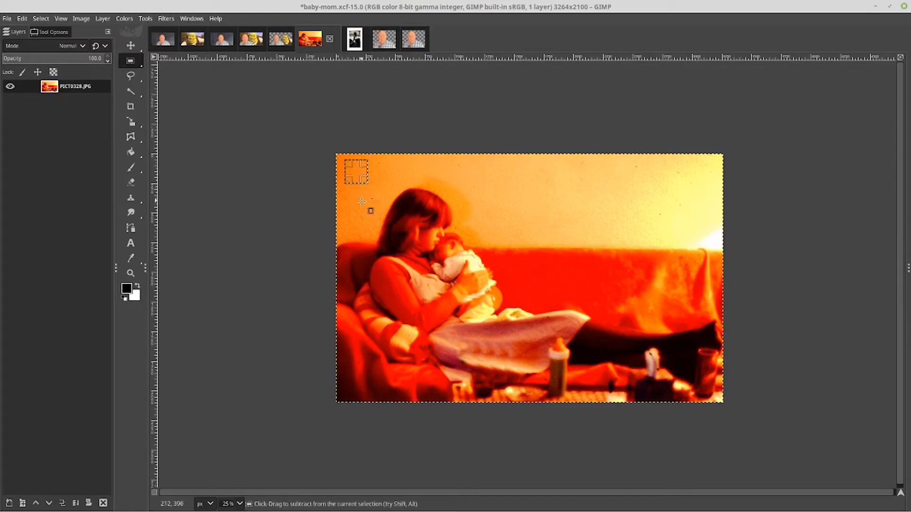
key("ctrl+c")
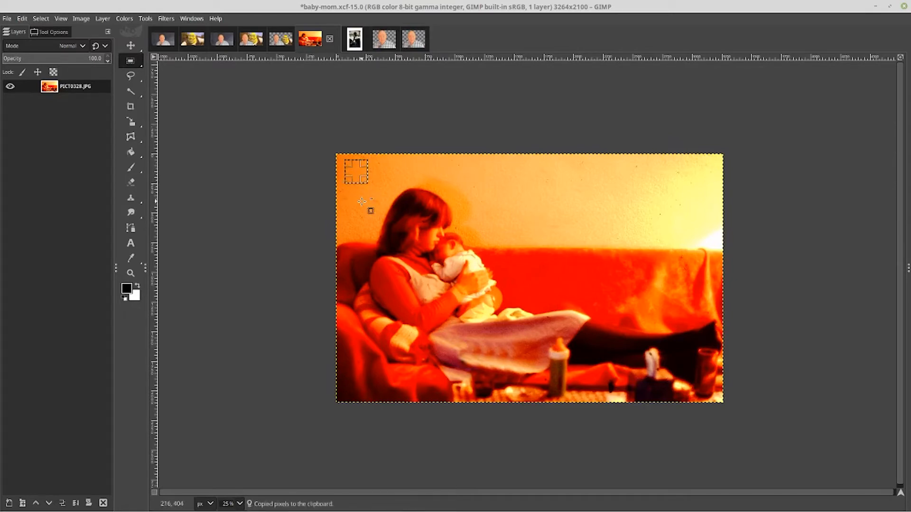
key("ctrl+v")
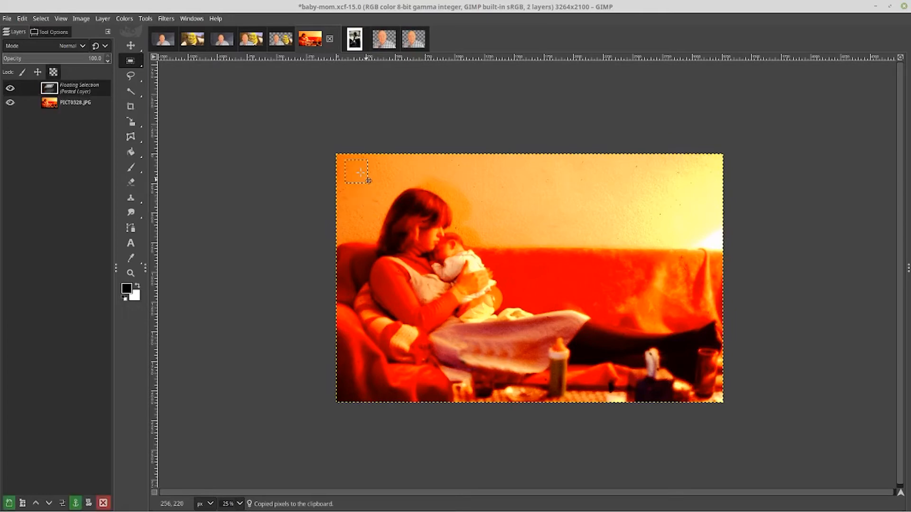
left_click_drag(357, 172, 354, 200)
left_click(359, 228)
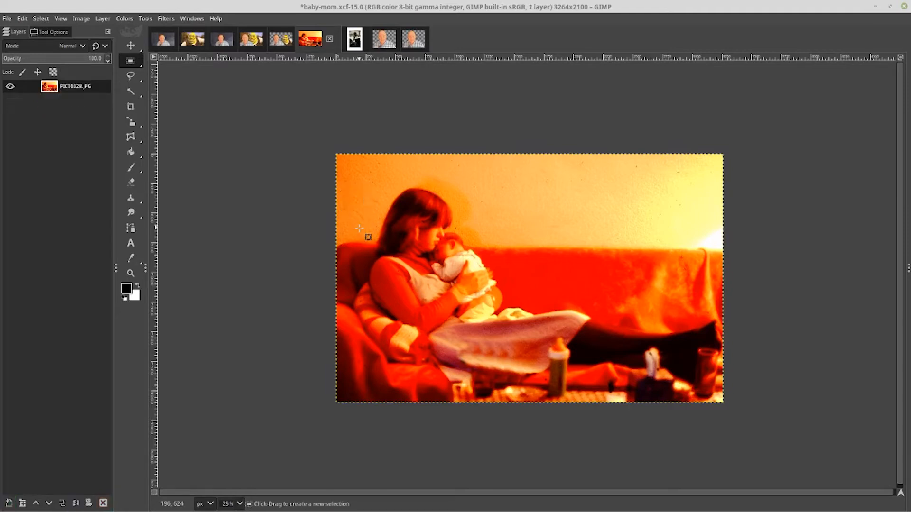
Select a square wall patch near the upper-left corner and feather the selection
left_click_drag(352, 162, 379, 188)
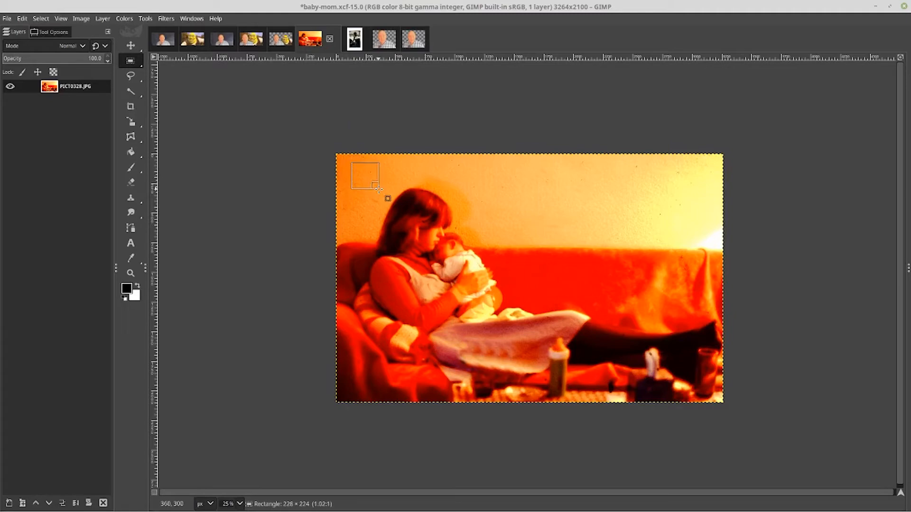
left_click(372, 173)
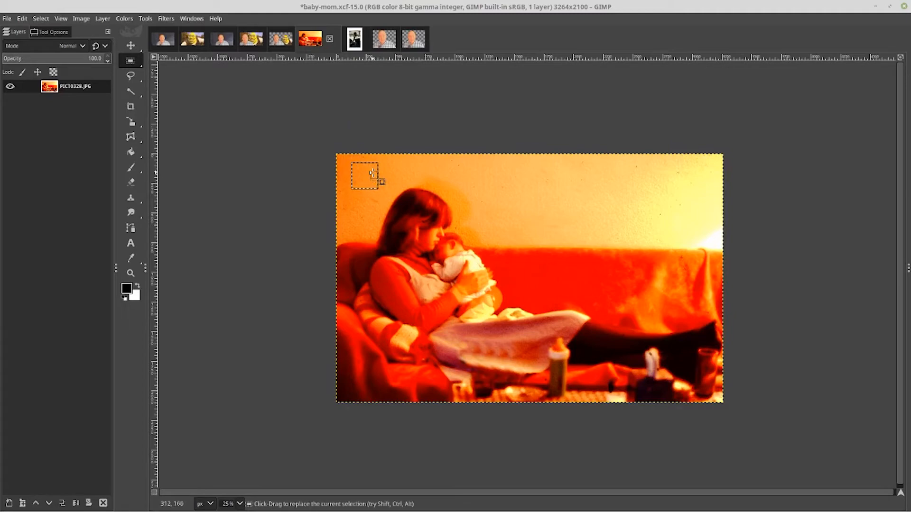
right_click(372, 174)
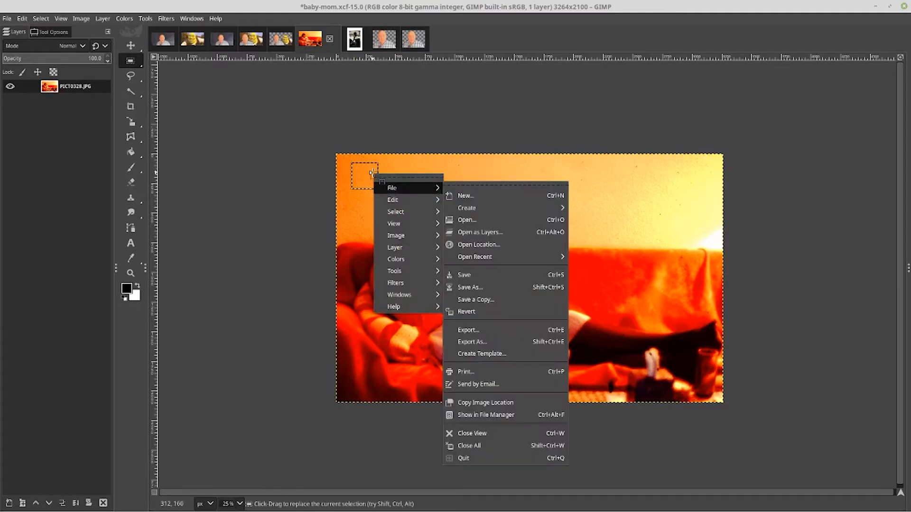
key("Down")
key("Down")
key("Right")
key("Down")
key("Down")
key("Down")
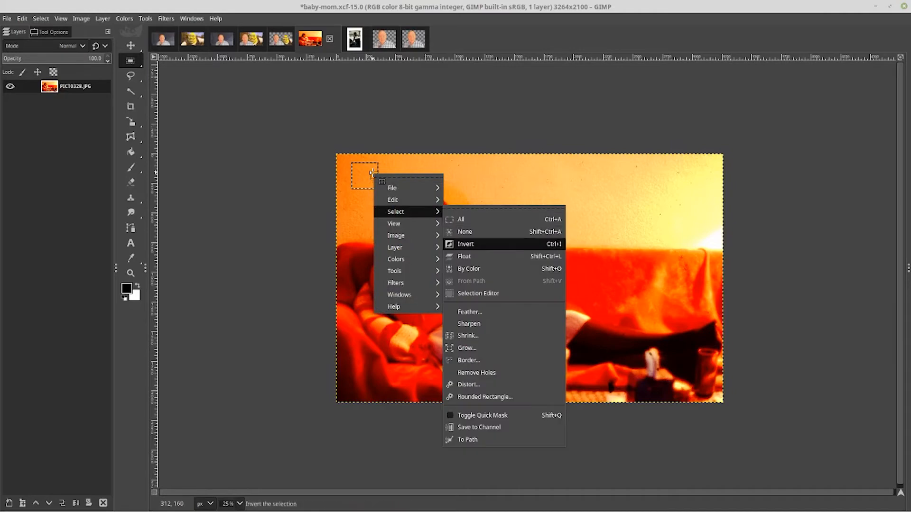
key("Down")
key("Down")
key("Down")
key("Down")
key("Down")
key("Down")
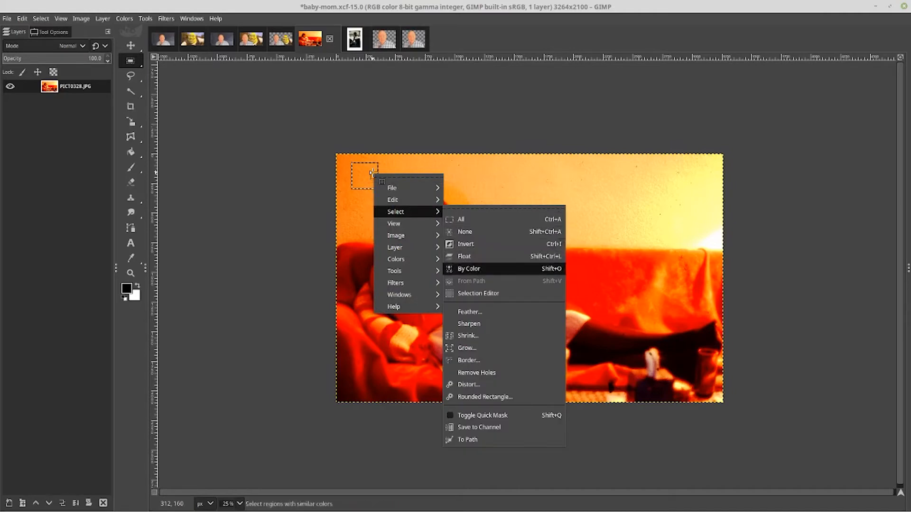
key("Up")
key("Up")
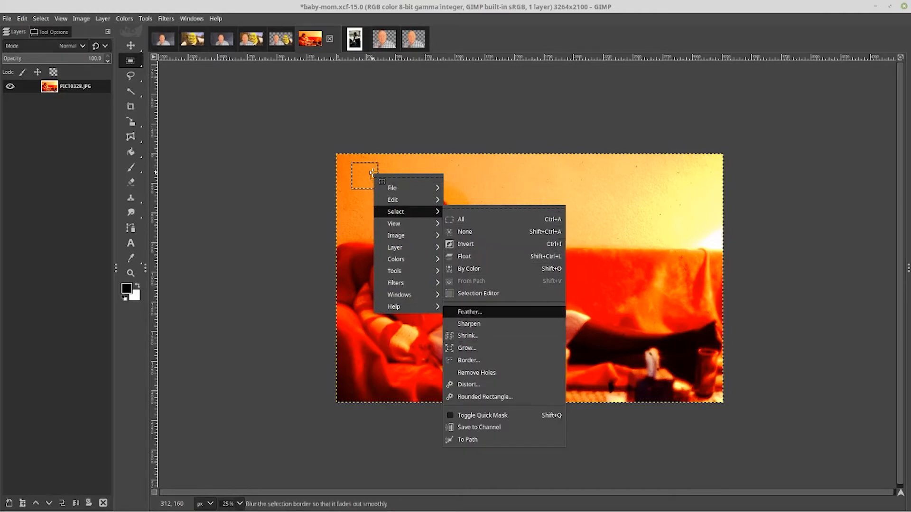
left_click(470, 311)
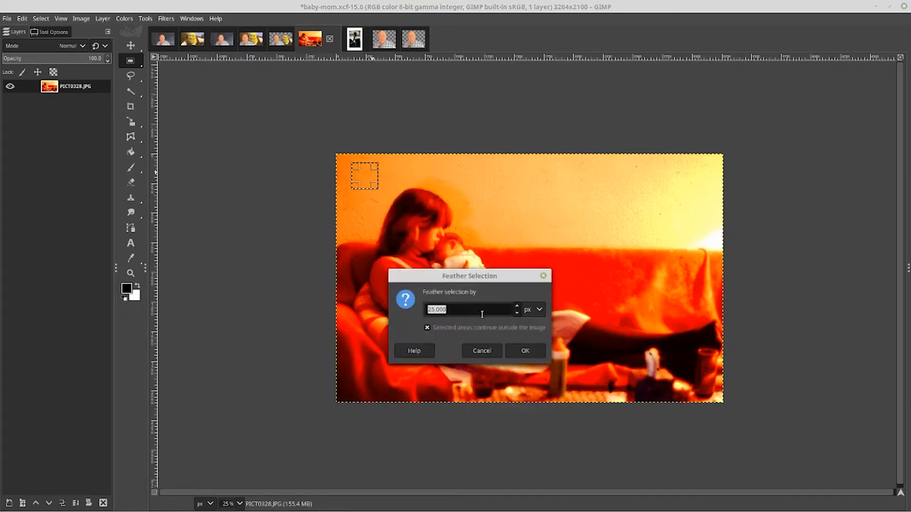
scroll(504, 314, "down", 20)
left_click(525, 350)
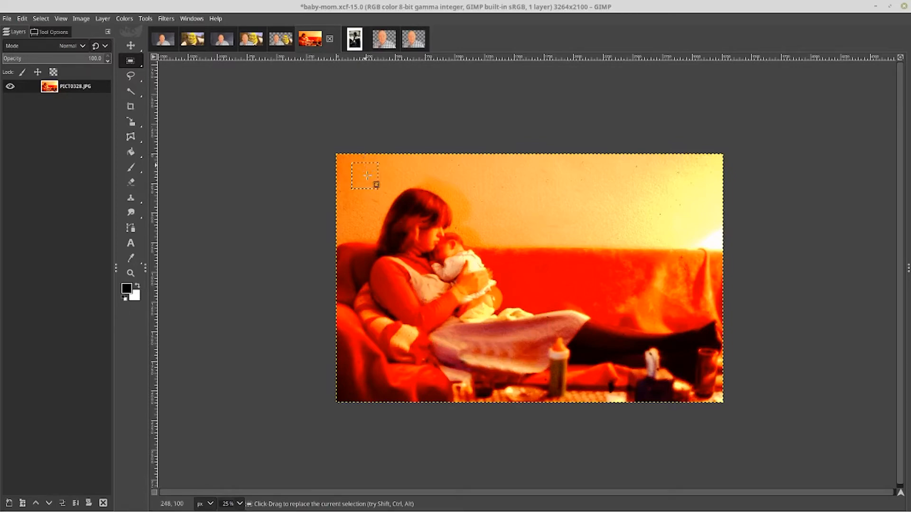
Copy the feathered wall patch and paste it lower, toward the left edge, anchoring it there
scroll(370, 177, "up", 3)
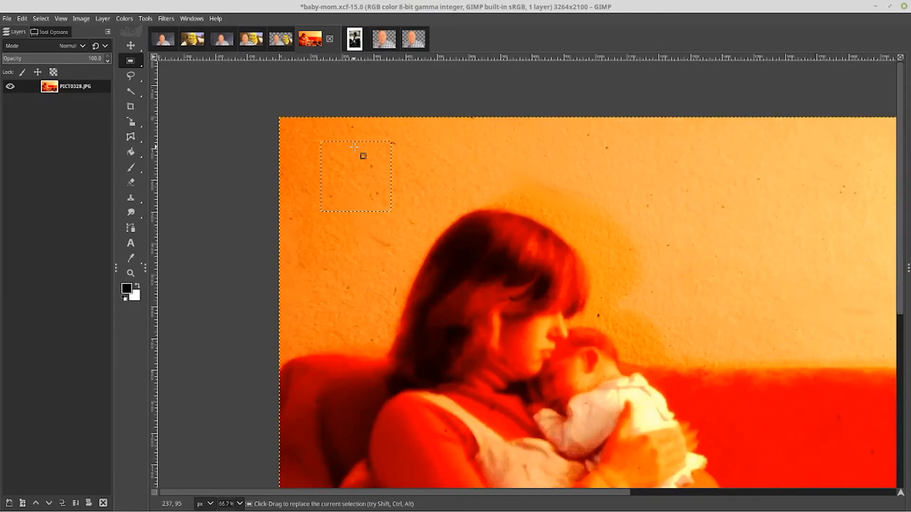
key("ctrl+c")
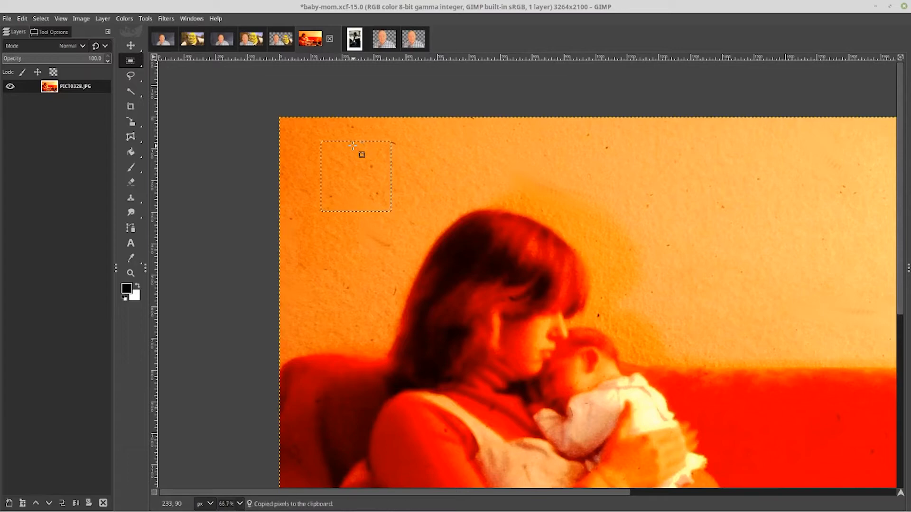
key("ctrl+v")
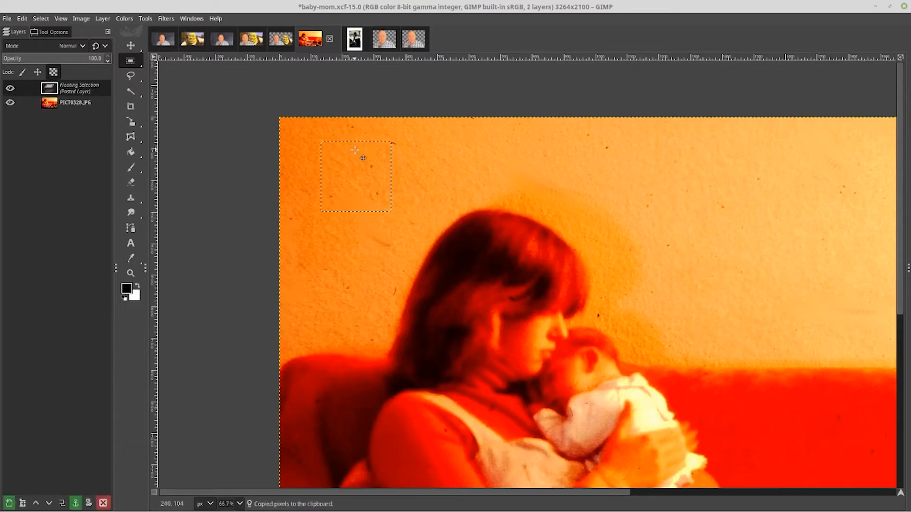
left_click_drag(354, 150, 331, 205)
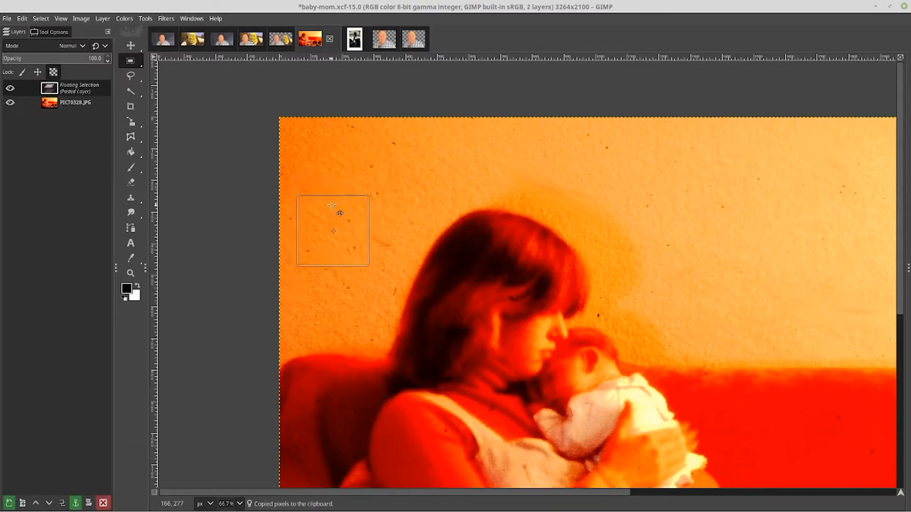
left_click(332, 177)
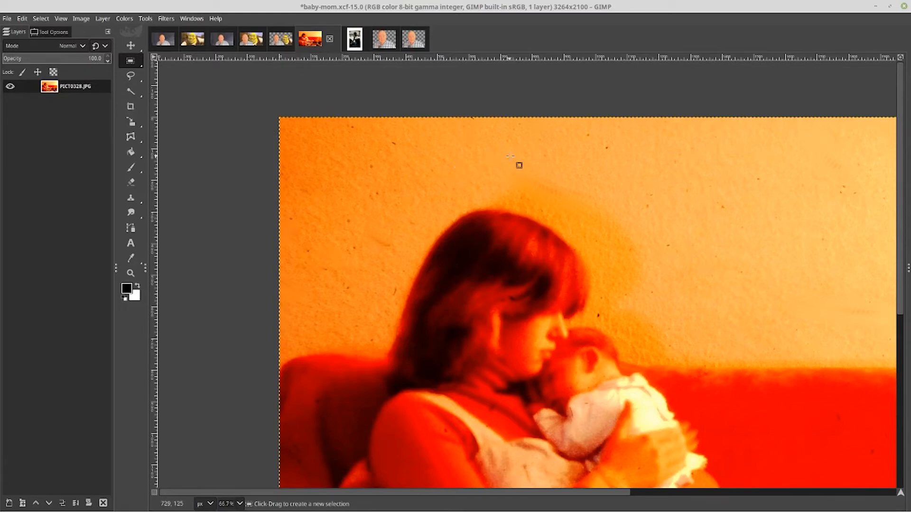
Apply Exposure to the image with black level -0.012 and exposure 1.006
right_click(463, 157)
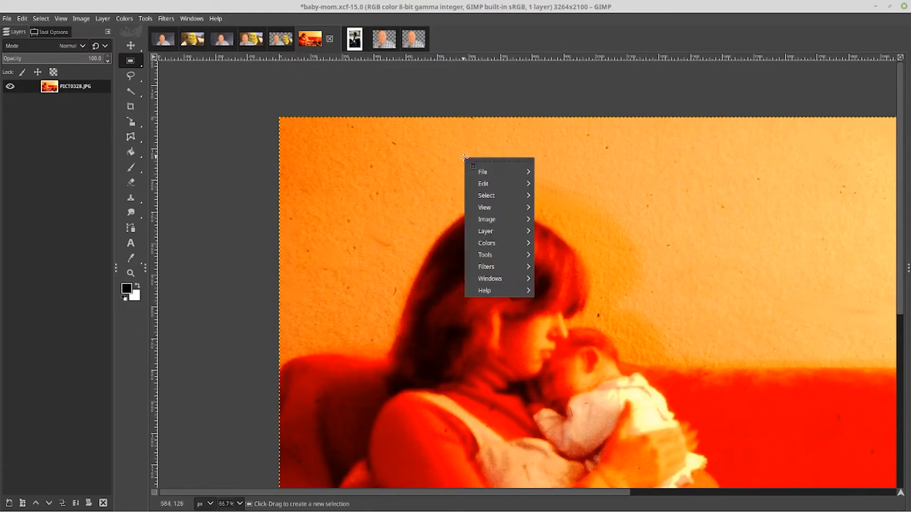
key("Down")
key("Down")
key("Down")
key("Down")
key("Down")
key("Down")
key("Down")
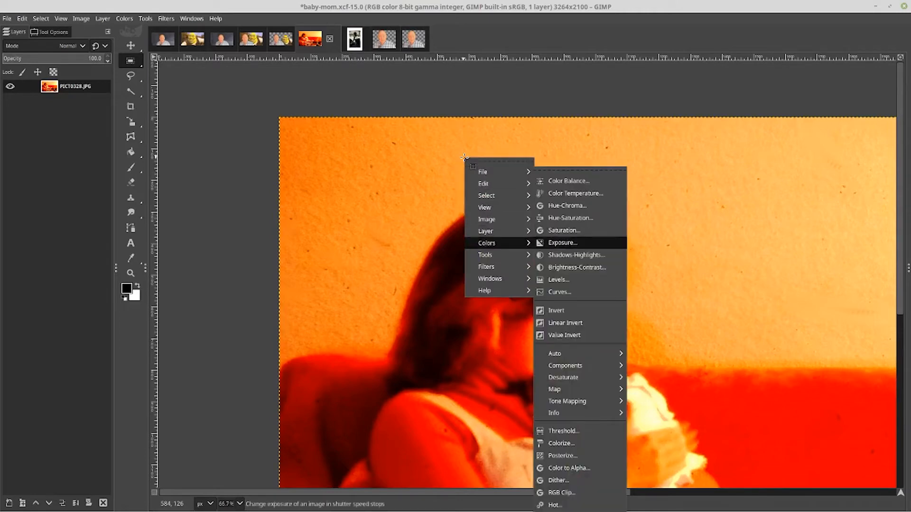
key("Return")
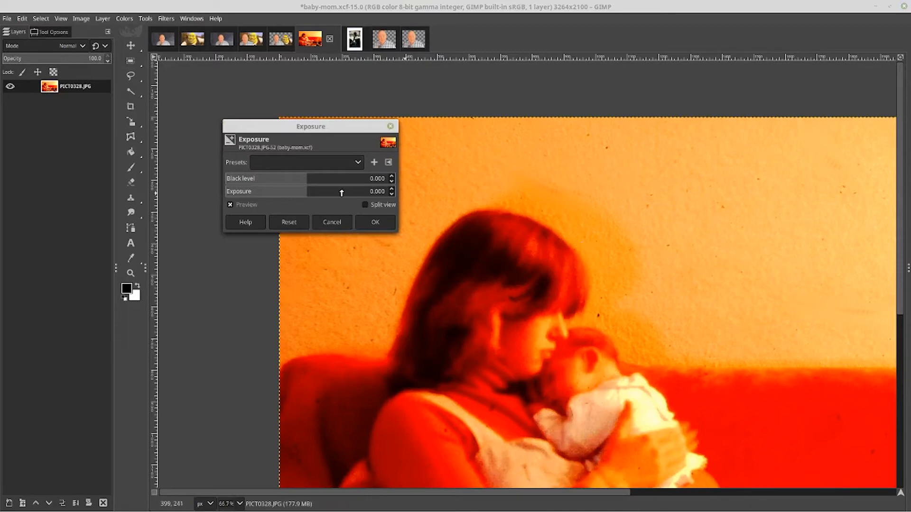
left_click(389, 194)
left_click(384, 202)
left_click(392, 194)
left_click(391, 194)
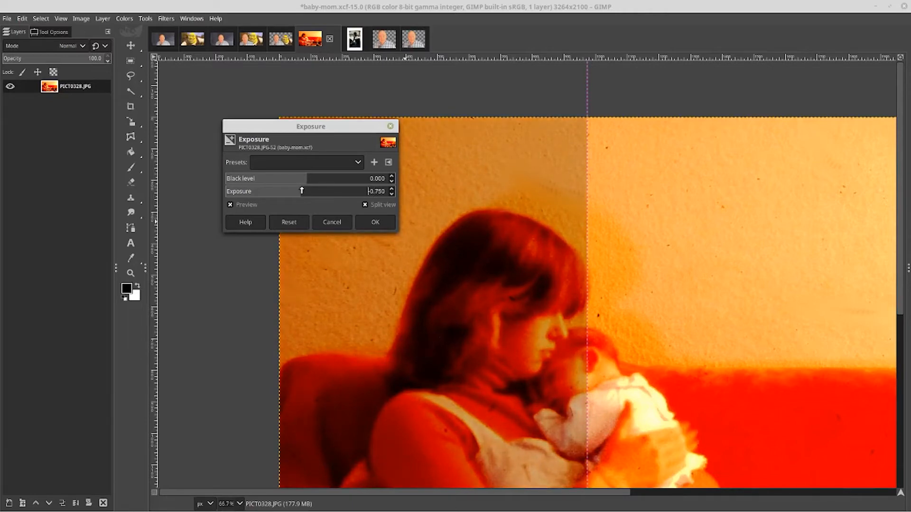
mouse_move(300, 195)
left_mouse_down()
mouse_move(286, 192)
mouse_move(327, 194)
mouse_move(302, 191)
mouse_move(316, 192)
left_mouse_up()
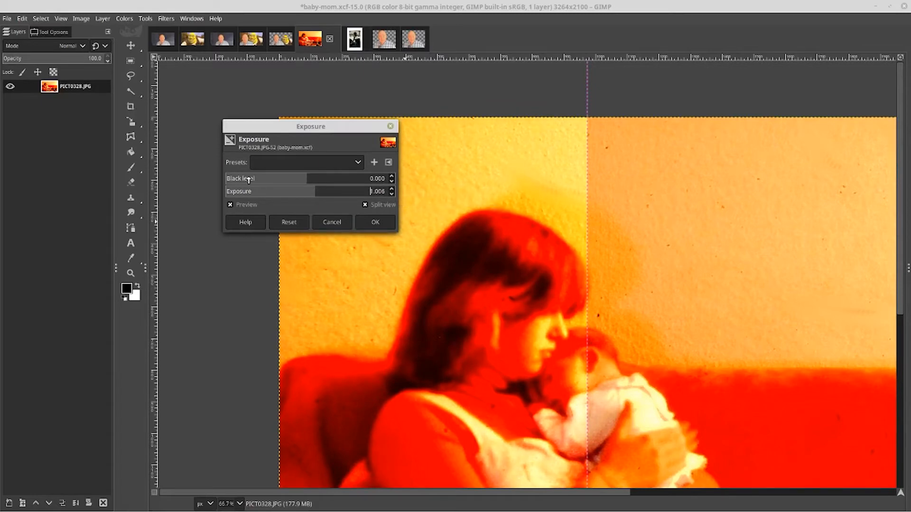
mouse_move(305, 182)
left_mouse_down()
mouse_move(349, 190)
mouse_move(345, 181)
mouse_move(288, 181)
left_mouse_up()
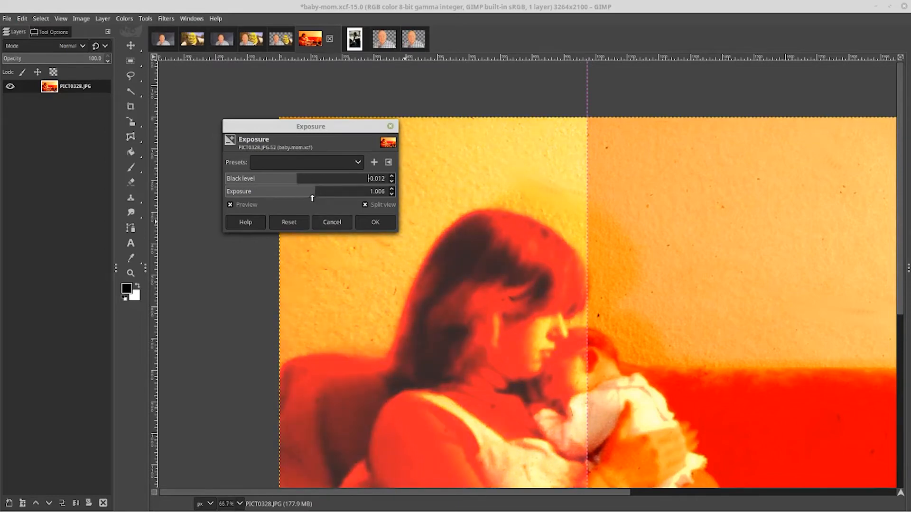
left_click(375, 222)
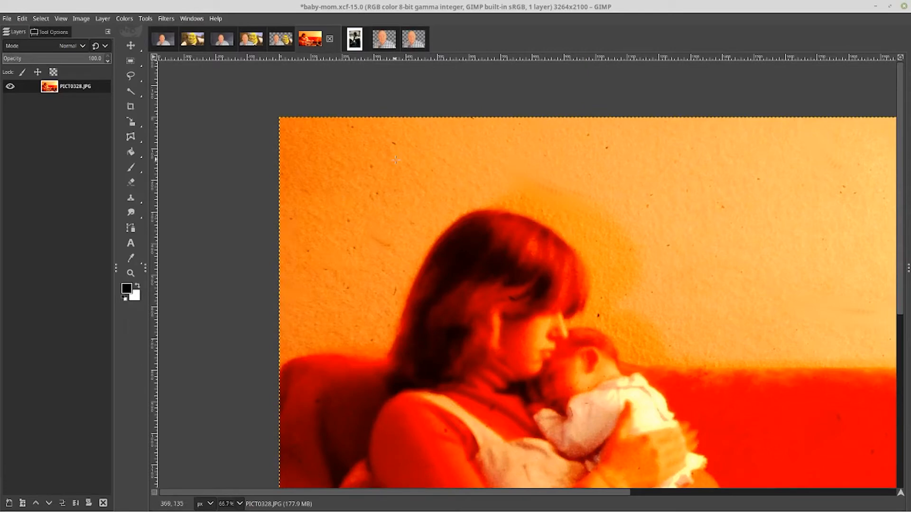
Try Brightness-Contrast with brightness 33 and contrast 25 in split view, cancelling the dialog
right_click(395, 160)
key("Down")
key("Down")
key("Down")
key("Down")
key("Down")
key("Down")
key("Down")
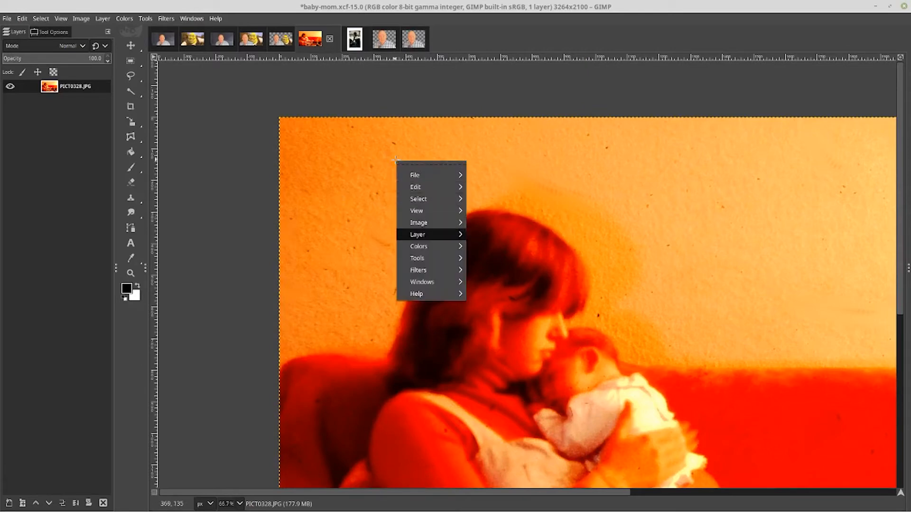
key("Right")
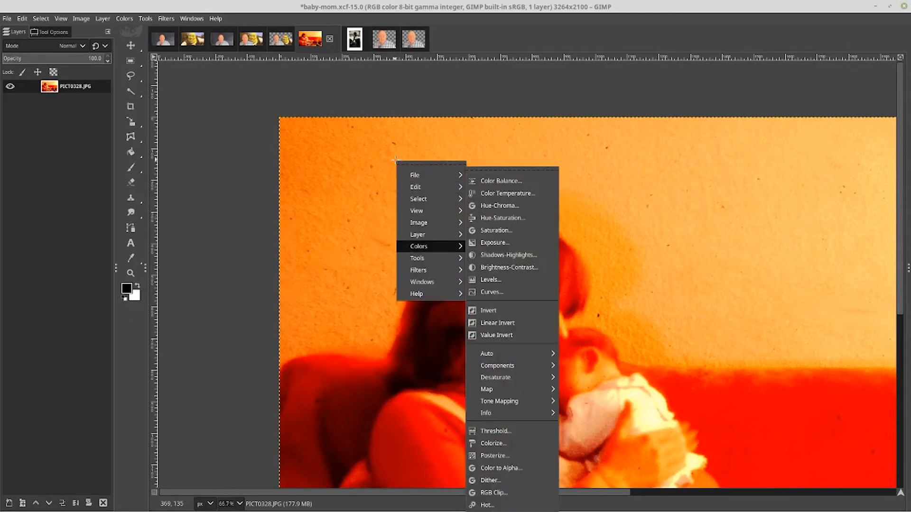
key("Down")
key("Down")
key("Down")
key("Down")
key("Down")
key("Down")
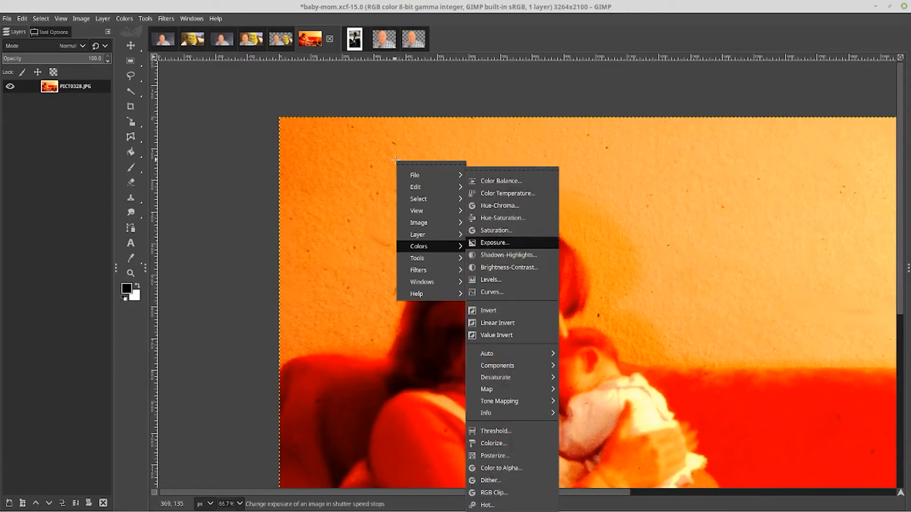
key("Down")
key("Down")
left_click(493, 266)
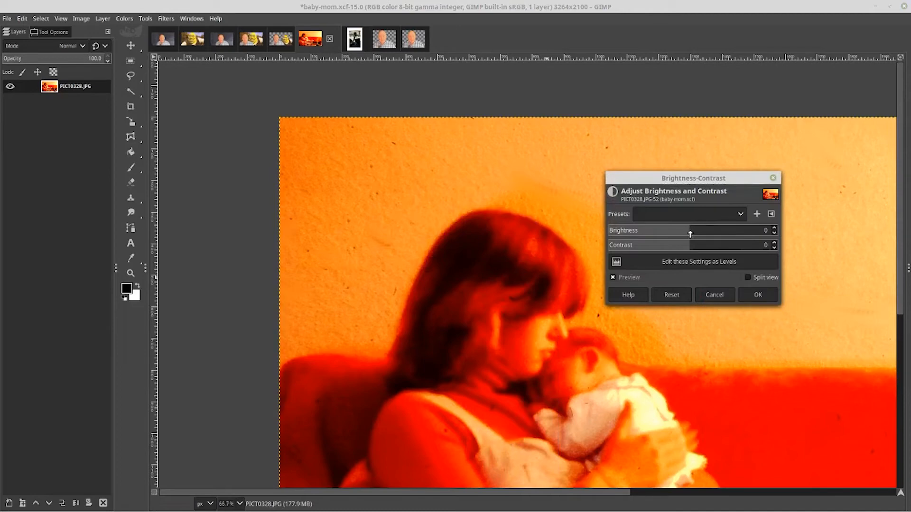
left_click_drag(689, 232, 710, 234)
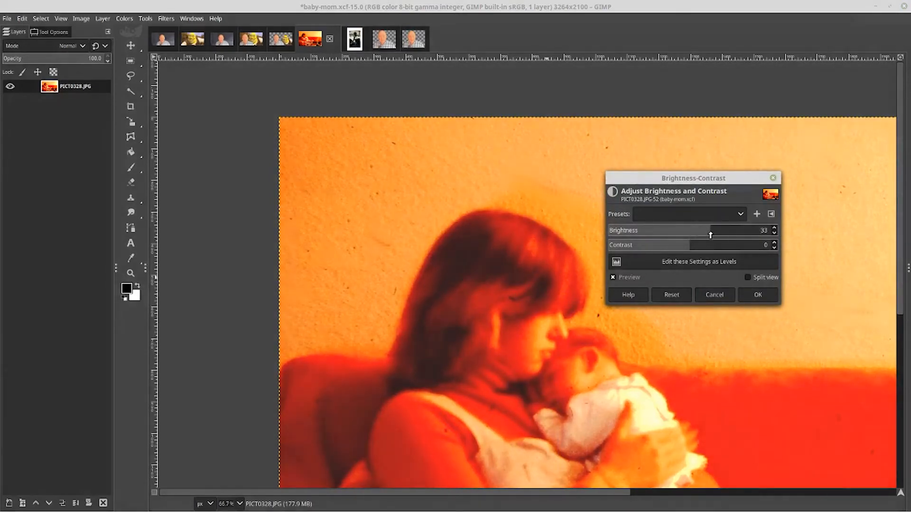
left_click(748, 277)
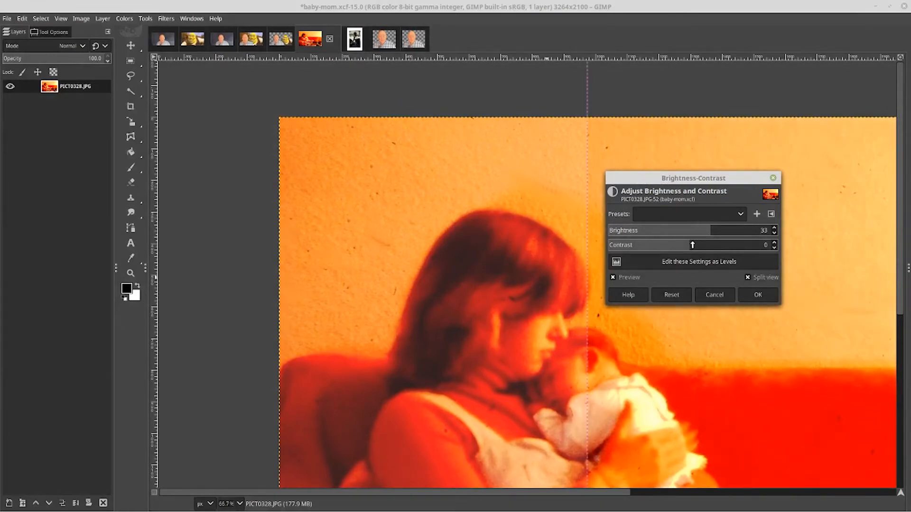
left_click_drag(690, 248, 681, 247)
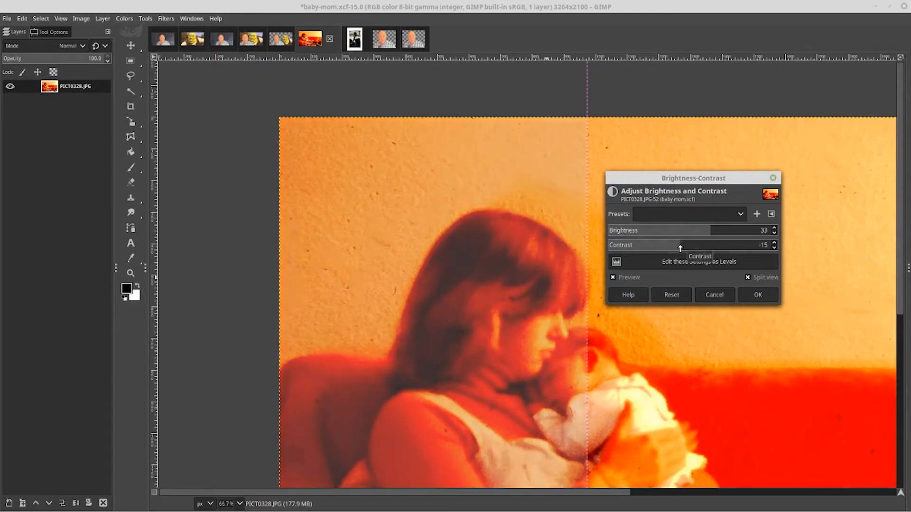
left_click_drag(679, 247, 695, 248)
left_click_drag(696, 248, 706, 252)
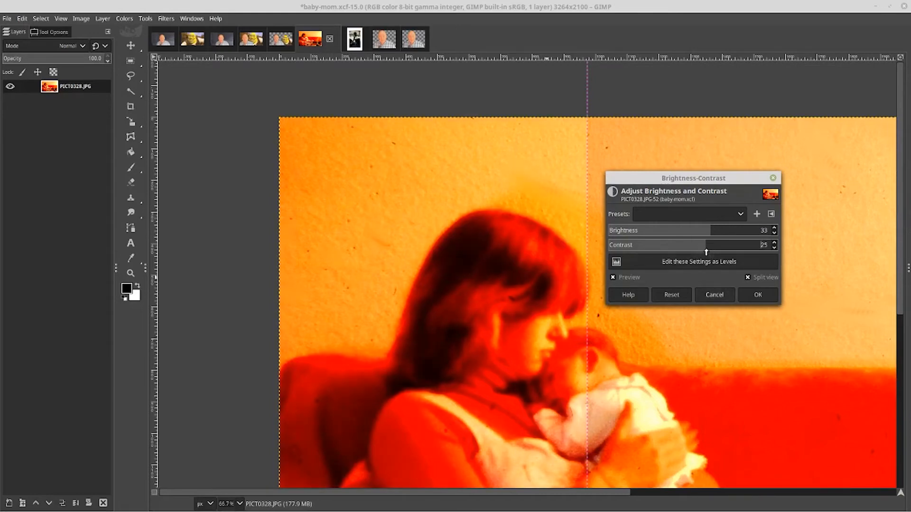
left_click(709, 293)
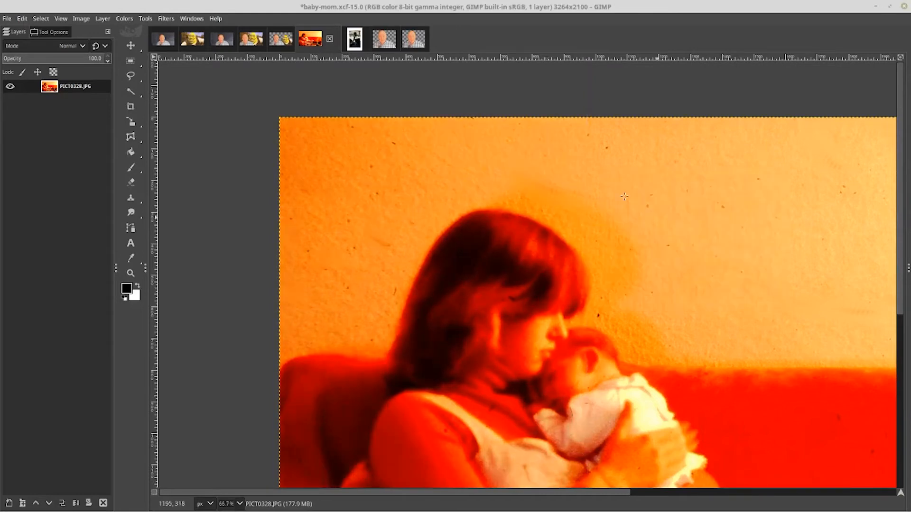
Try Color Temperature on the baby-mom photo with original and intended temperature 12000 in split view, cancelling the dialog
right_click(588, 176)
key("Down")
key("Down")
key("Down")
key("Down")
key("Down")
key("Down")
key("Down")
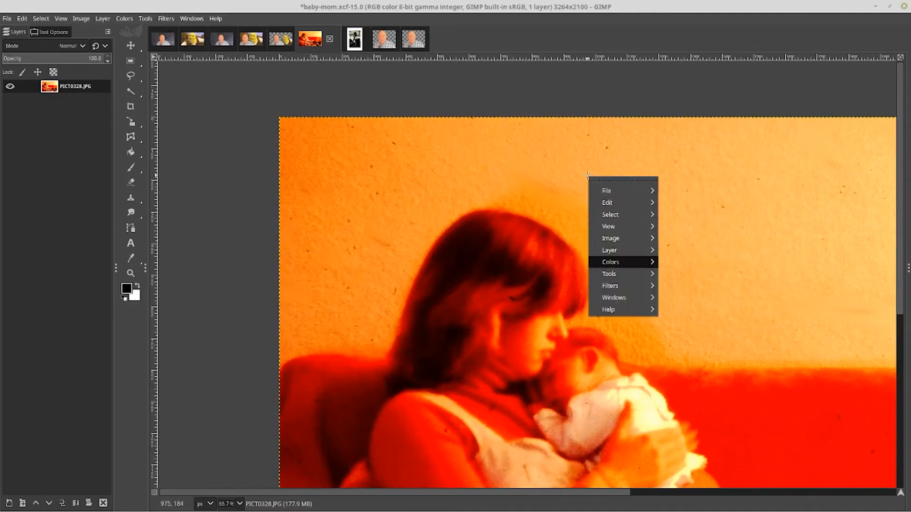
mouse_move(616, 262)
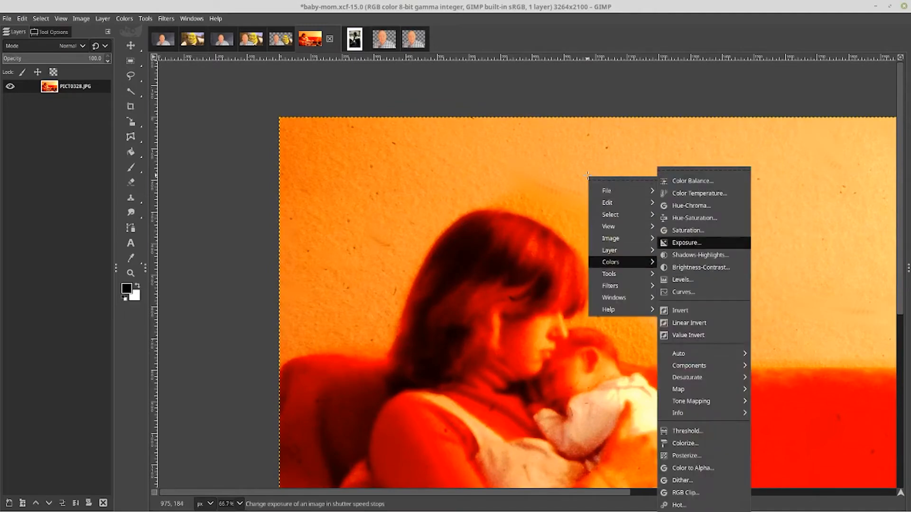
key("Up")
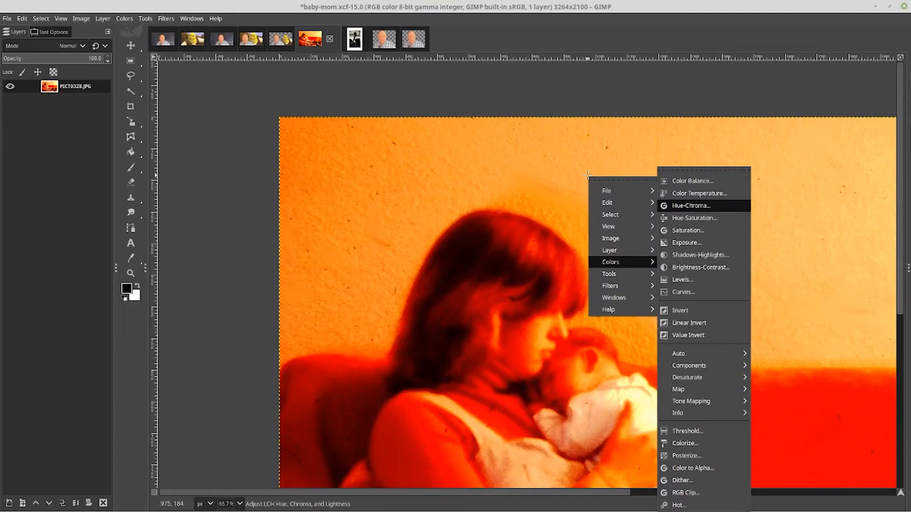
key("Up")
key("Return")
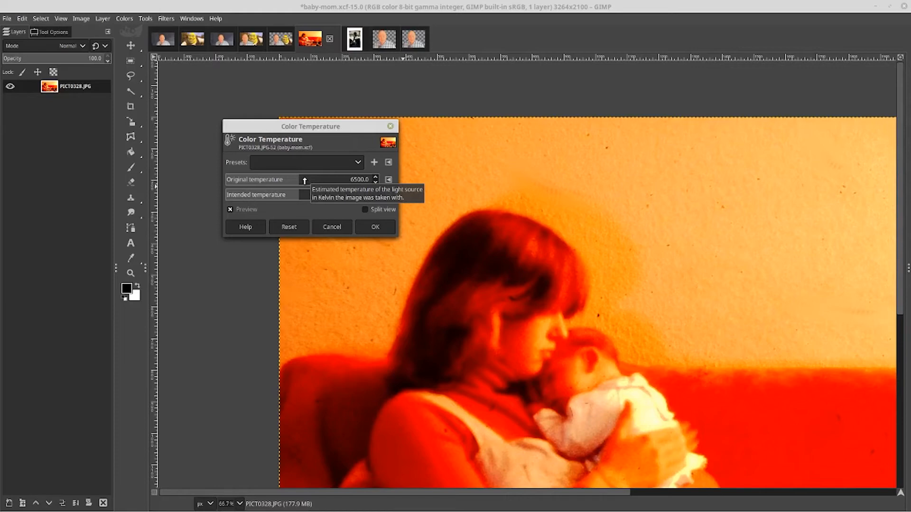
left_click(365, 209)
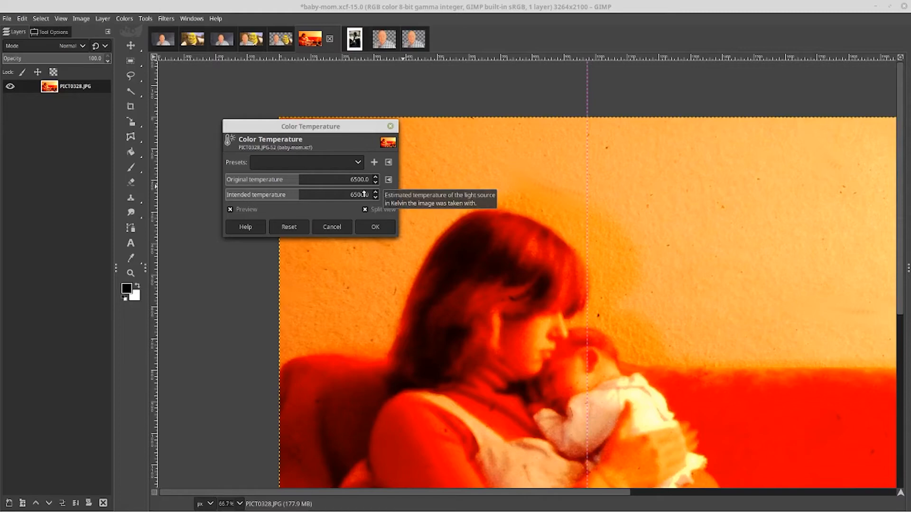
key("Down")
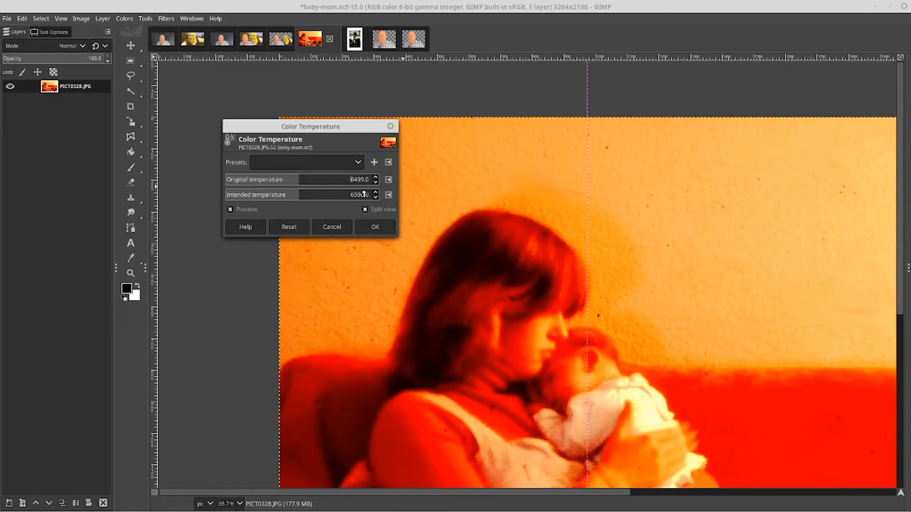
scroll(350, 178, "up", 1)
left_click_drag(291, 182, 378, 186)
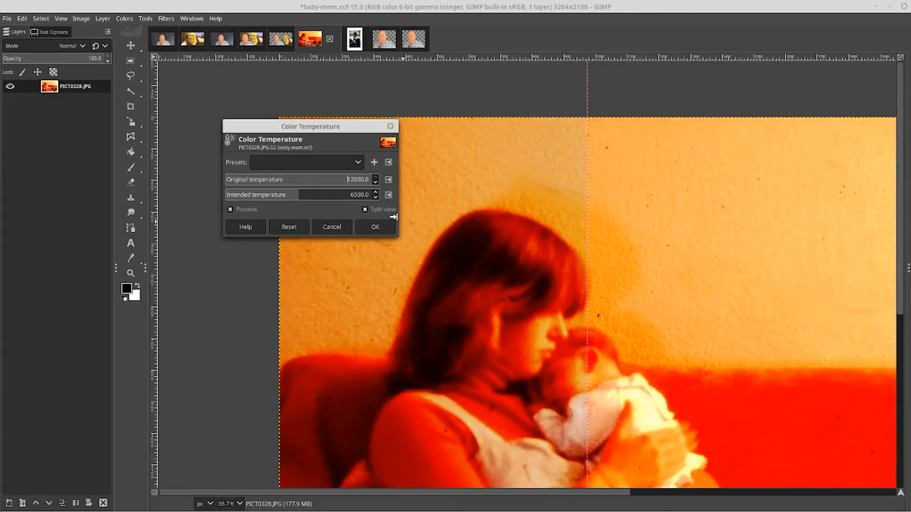
left_click_drag(298, 199, 375, 206)
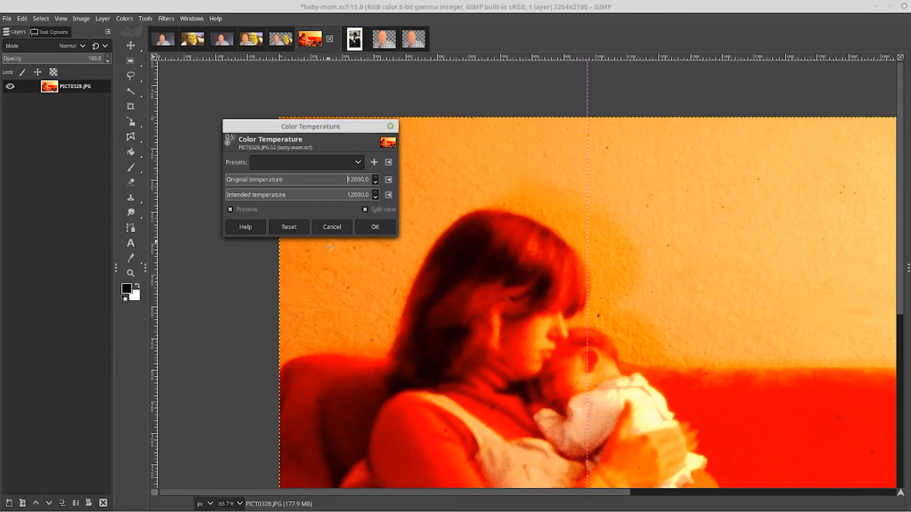
left_click(330, 229)
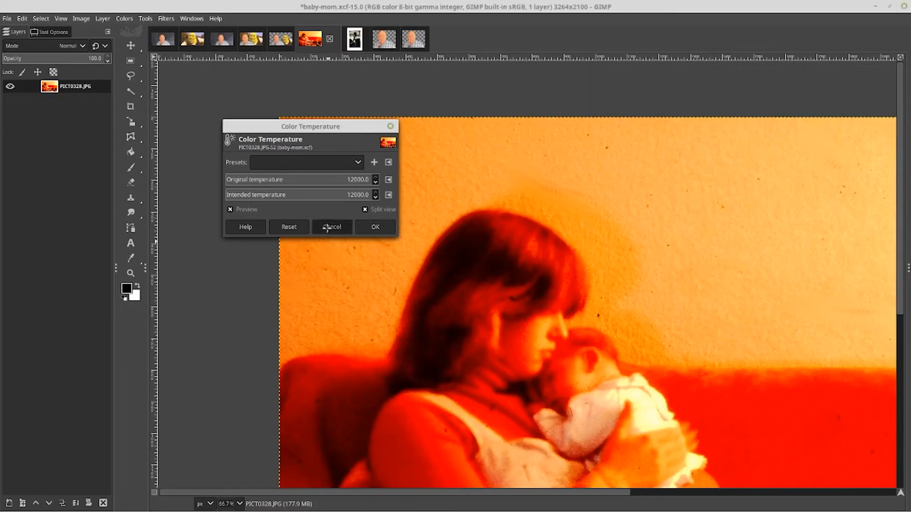
Switch to the ostrich image and open Color Temperature
left_click(353, 41)
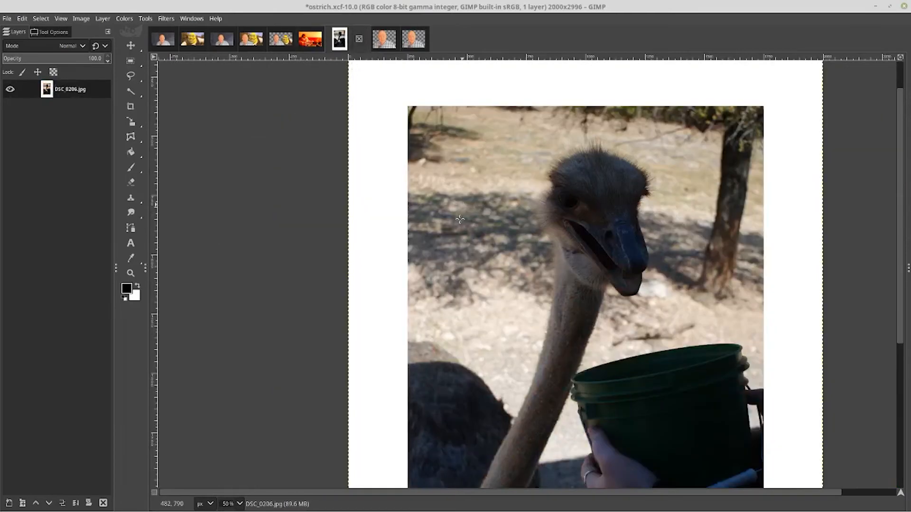
right_click(525, 213)
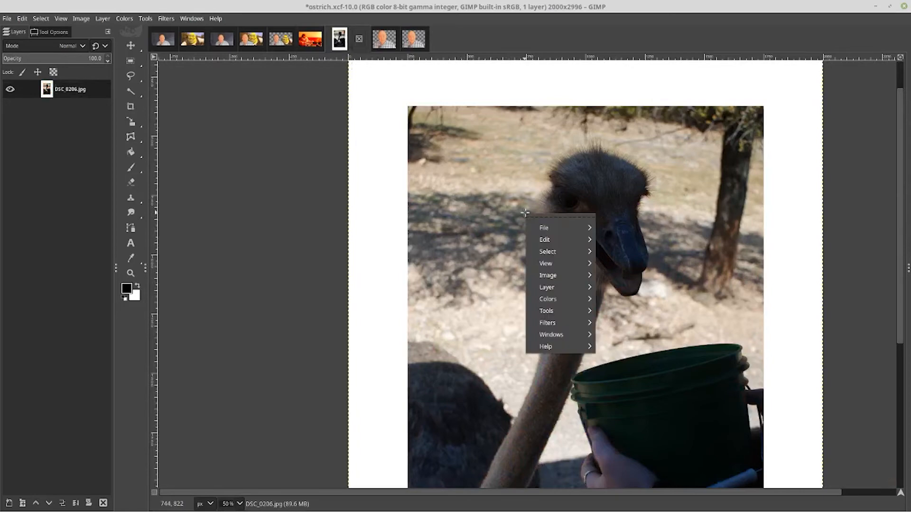
key("Up")
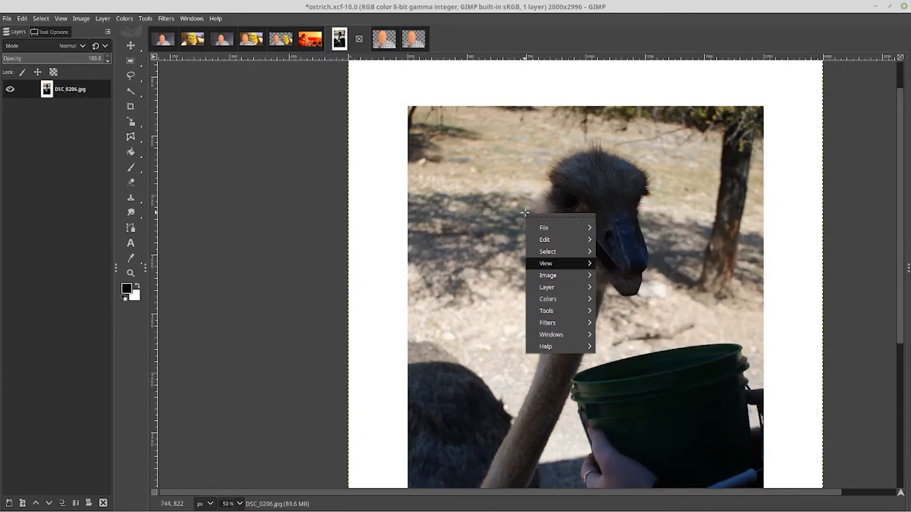
key("Down")
key("Down")
key("Down")
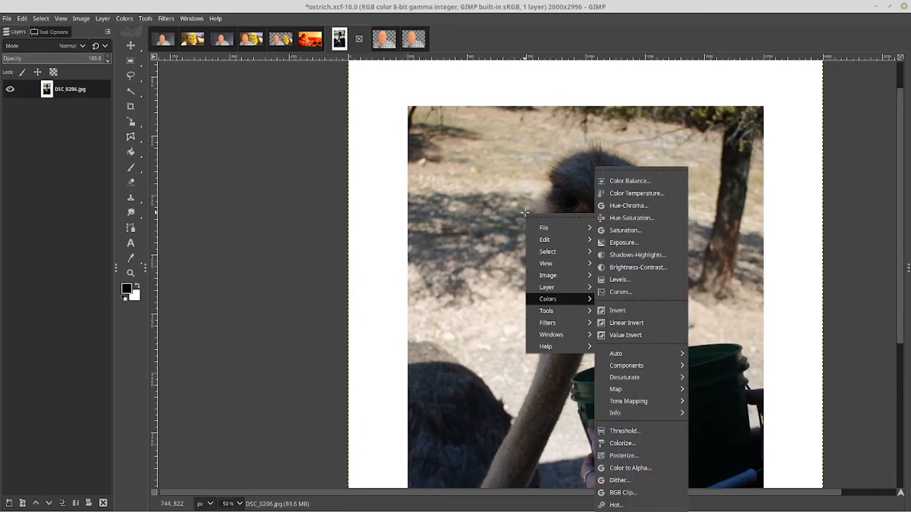
key("Up")
key("Up")
key("Up")
key("Down")
key("Down")
key("Up")
key("Up")
key("Up")
key("Up")
key("Up")
key("Up")
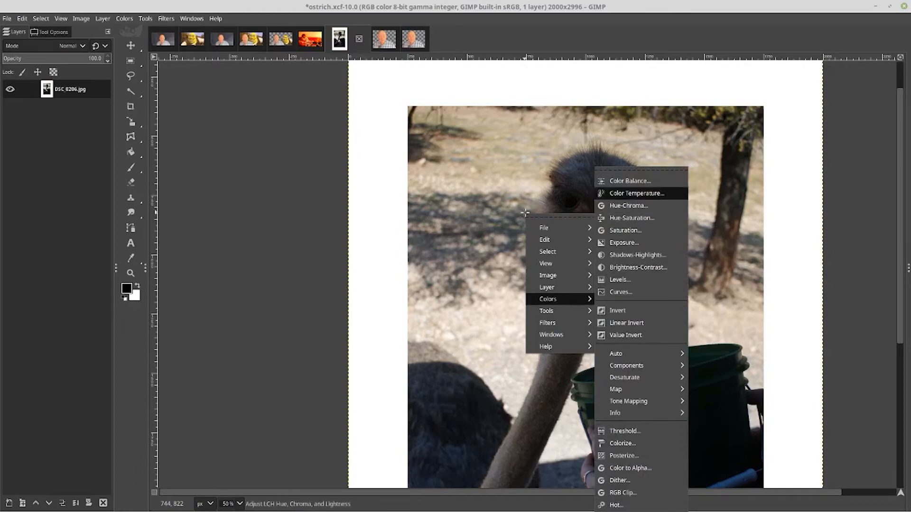
left_click(623, 192)
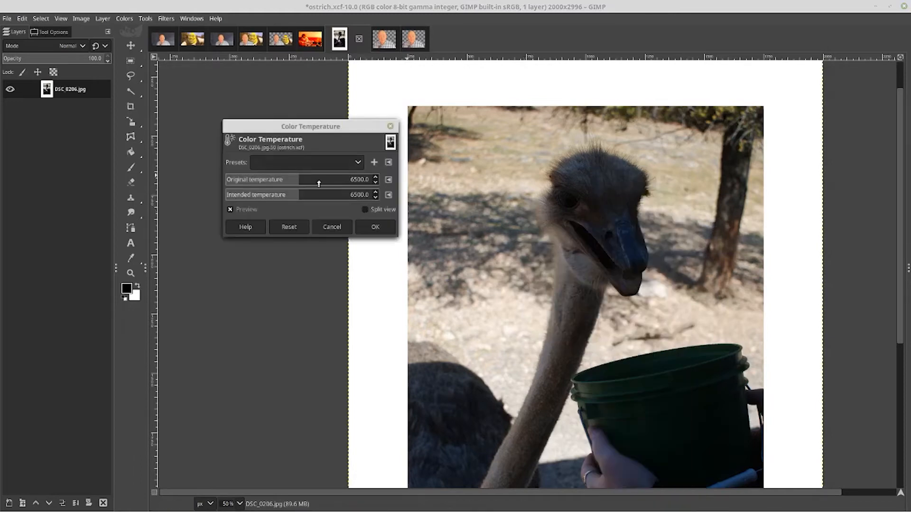
Try original temperature 8678.6 and intended 6142.9 in split view, reset both to 6500, and cancel the dialog
left_click_drag(314, 183, 343, 204)
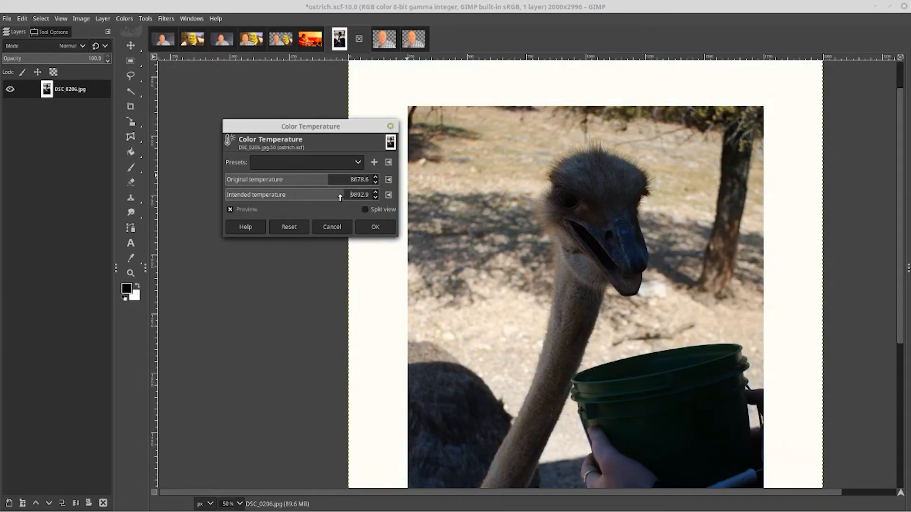
left_click_drag(343, 195, 294, 194)
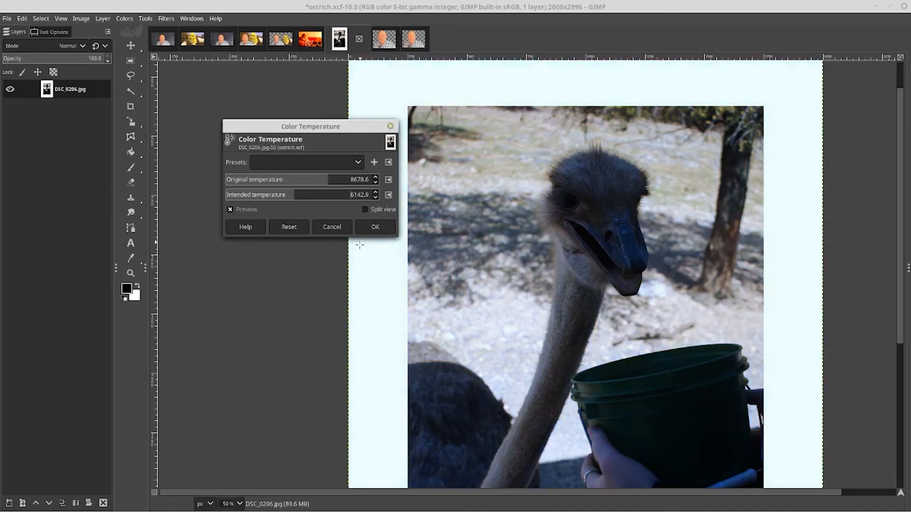
left_click(377, 210)
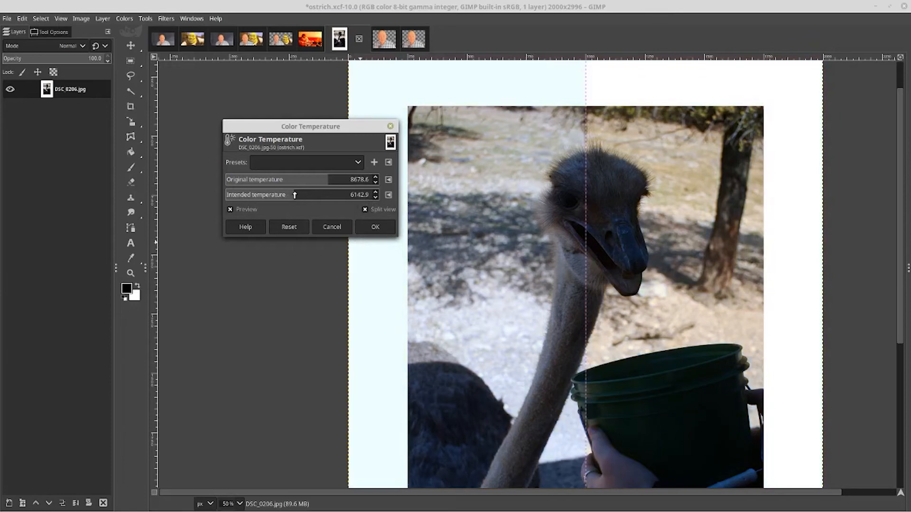
mouse_move(294, 195)
left_mouse_down()
mouse_move(264, 194)
mouse_move(319, 197)
mouse_move(326, 179)
mouse_move(354, 184)
mouse_move(252, 179)
mouse_move(373, 186)
mouse_move(299, 184)
left_mouse_up()
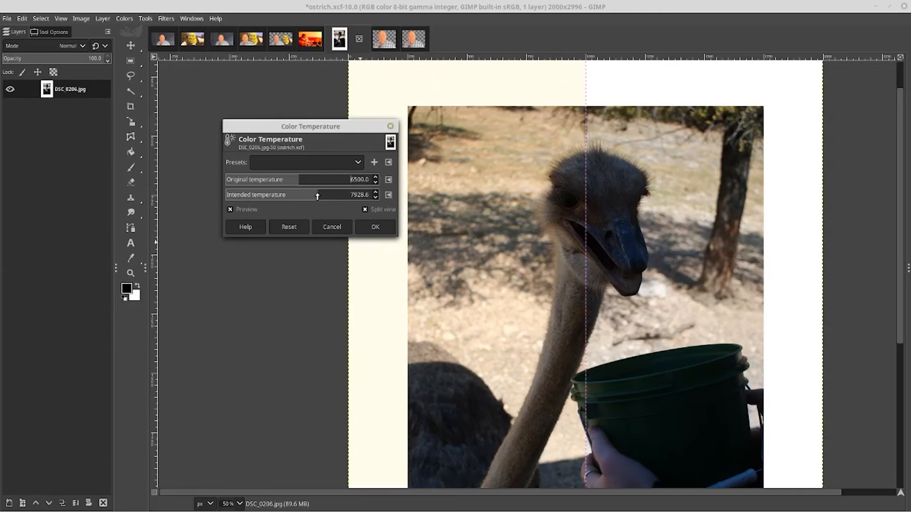
left_click_drag(317, 197, 300, 197)
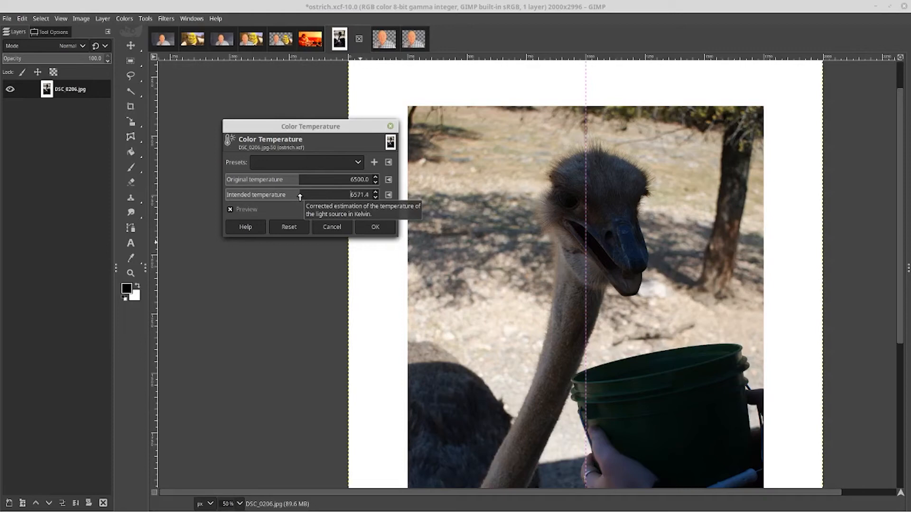
left_click_drag(300, 197, 299, 197)
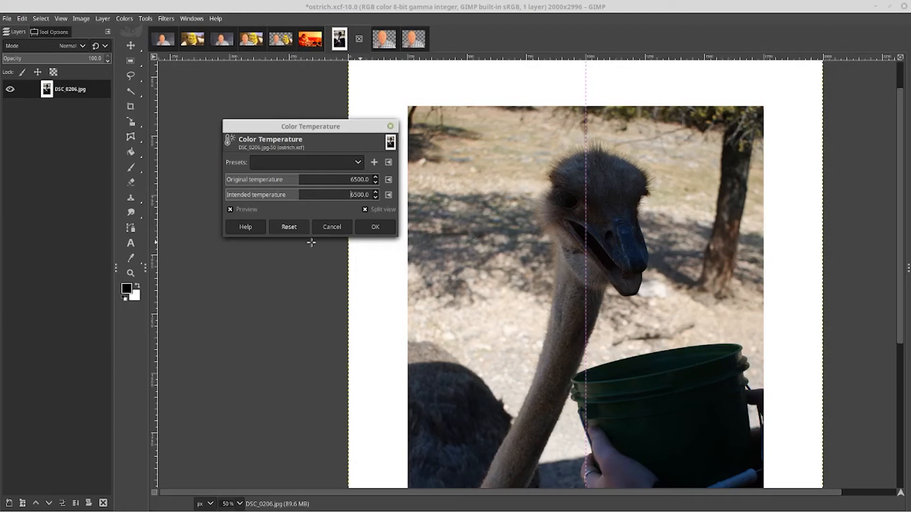
left_click(326, 228)
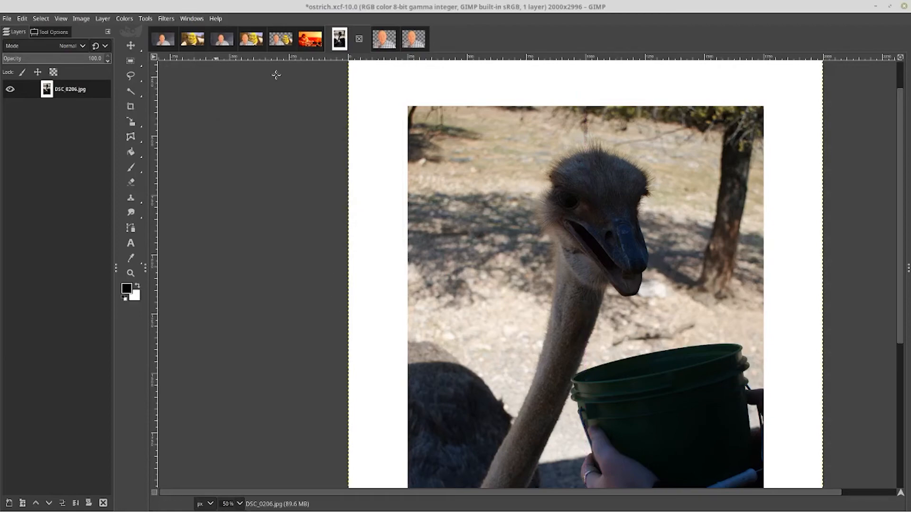
In the Shrek image, undo the accidental layer move and the action before it
key("alt+3")
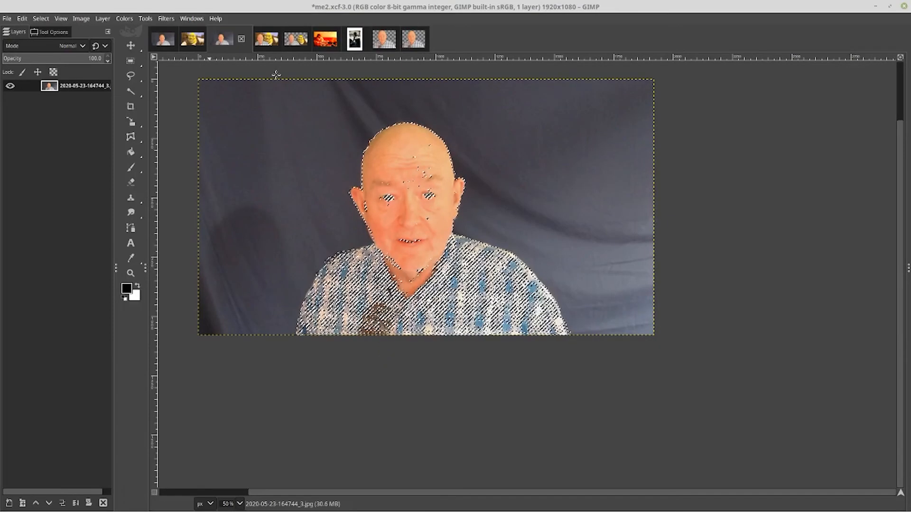
key("alt+1")
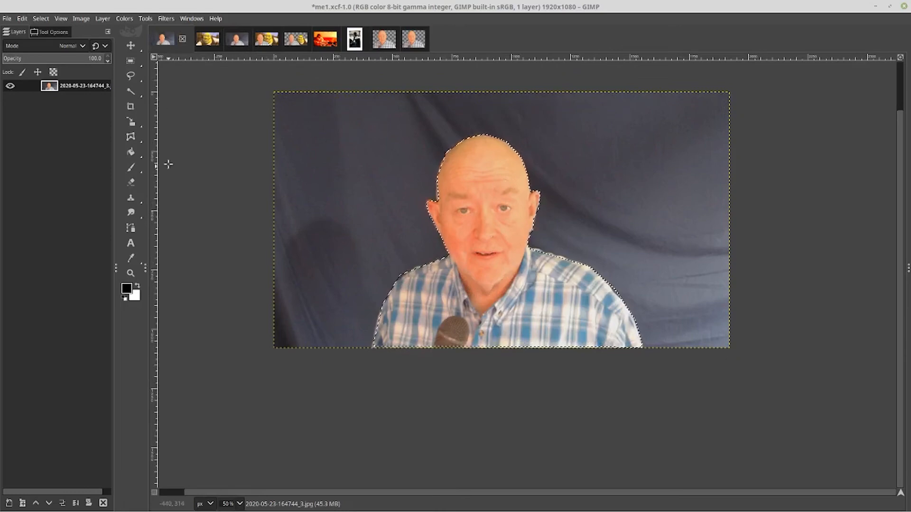
key("alt+2")
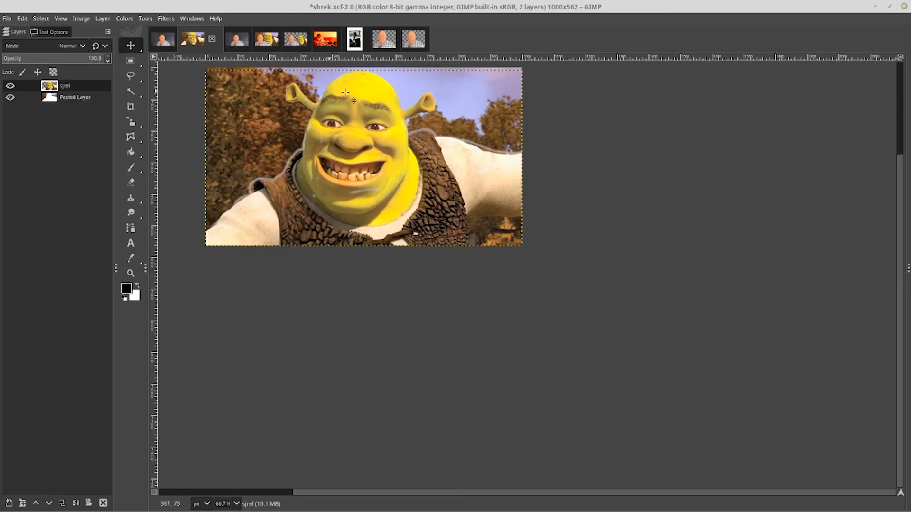
left_click_drag(379, 98, 348, 94)
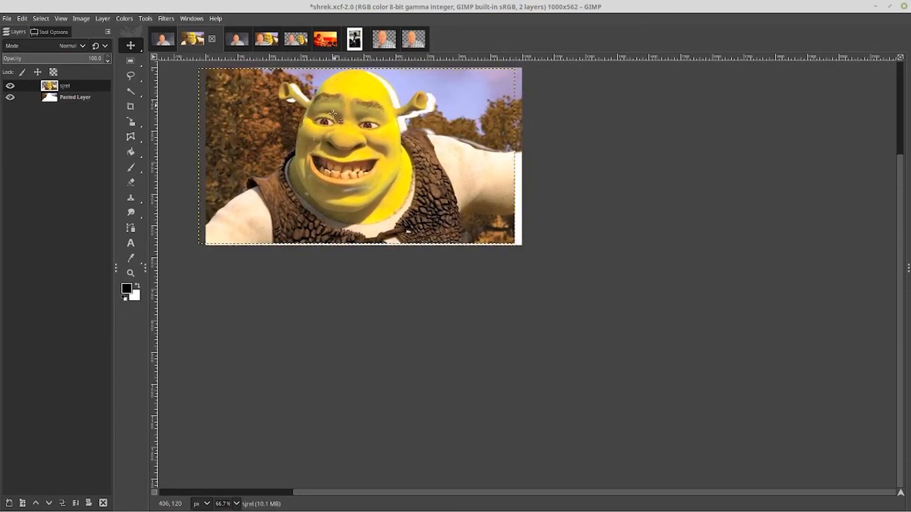
key("ctrl+z")
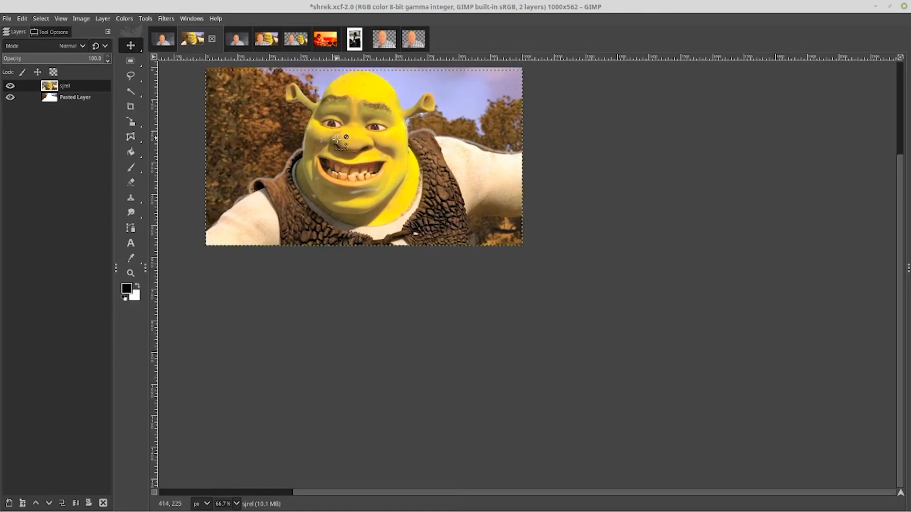
key("ctrl+z")
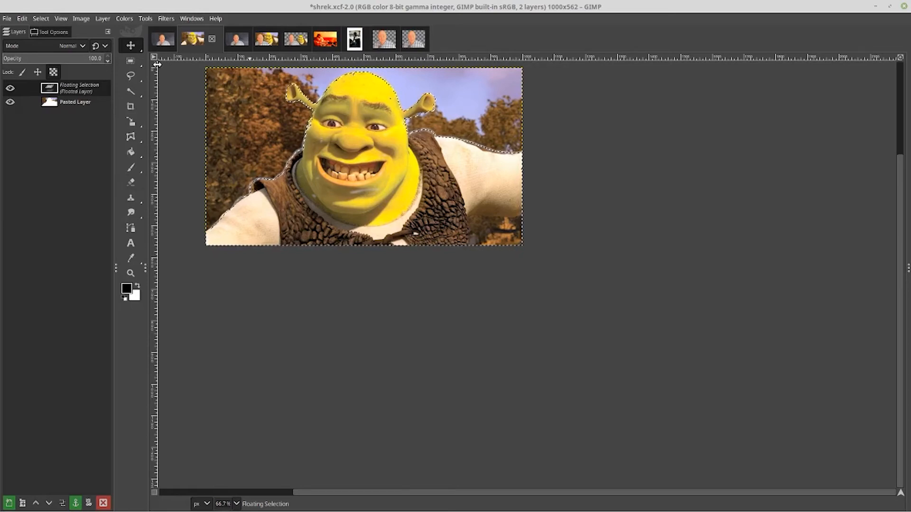
Switch to the me1 image and remove the current selection
left_click(162, 39)
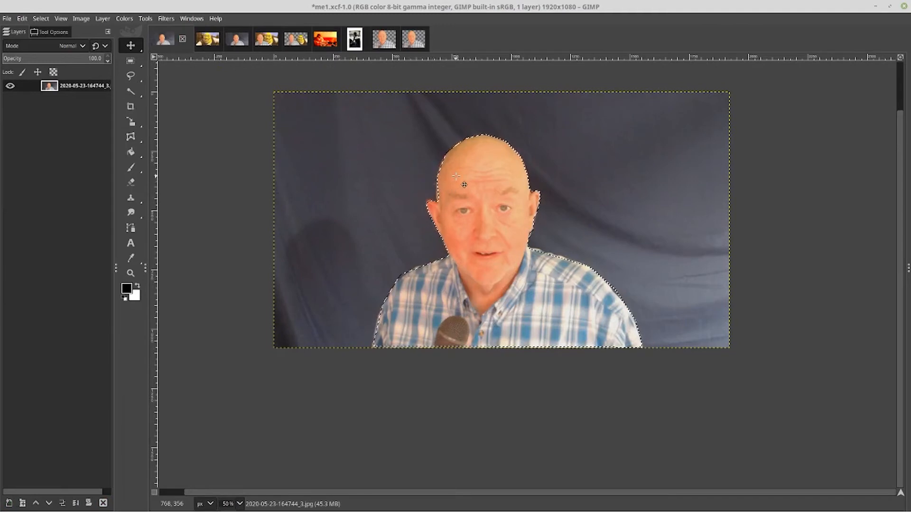
right_click(456, 176)
key("Down")
key("Down")
key("Down")
key("Down")
key("Up")
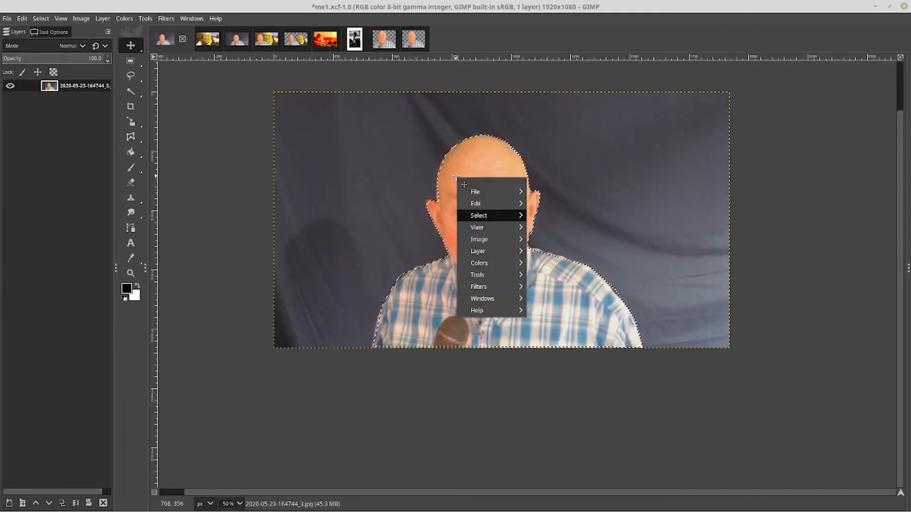
key("Right")
key("Down")
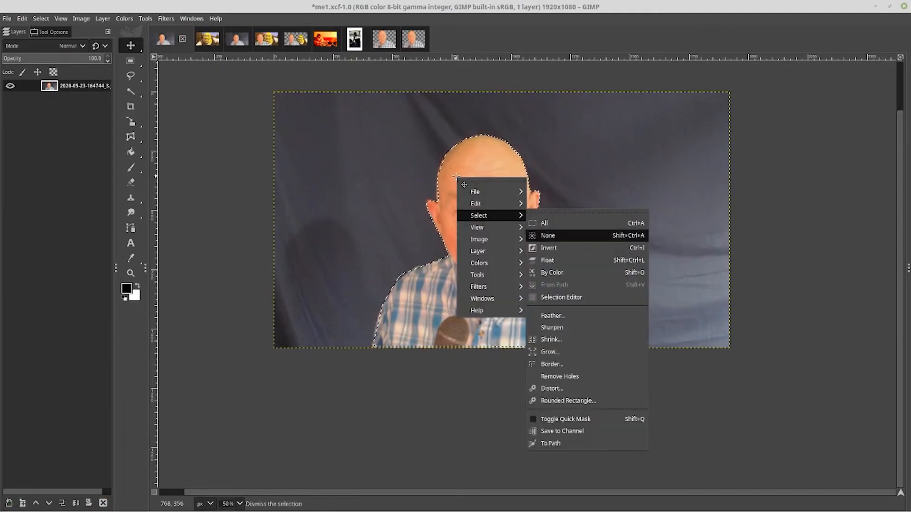
left_click(549, 235)
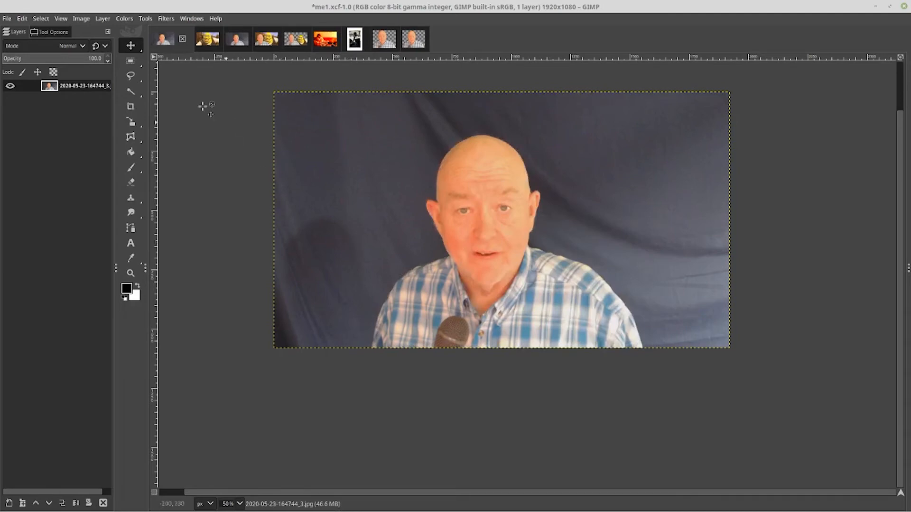
Choose the Foreground Select tool
key("f")
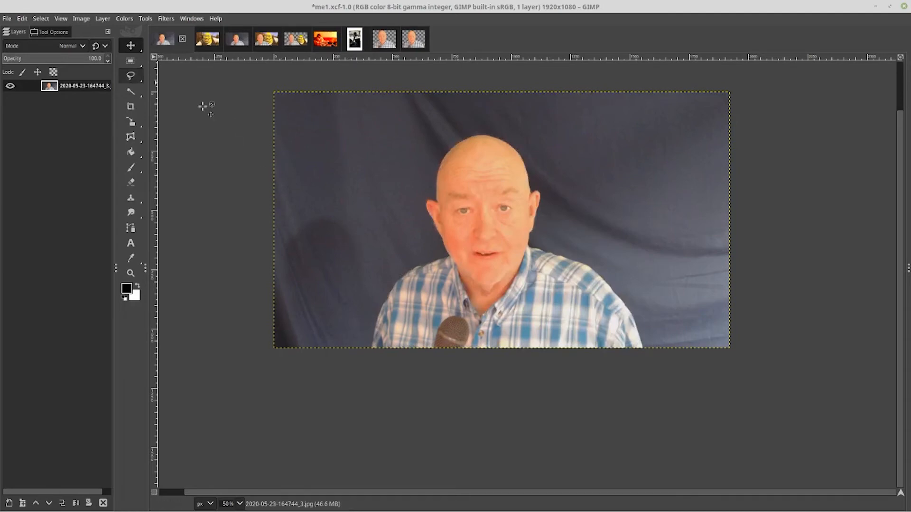
mouse_move(130, 76)
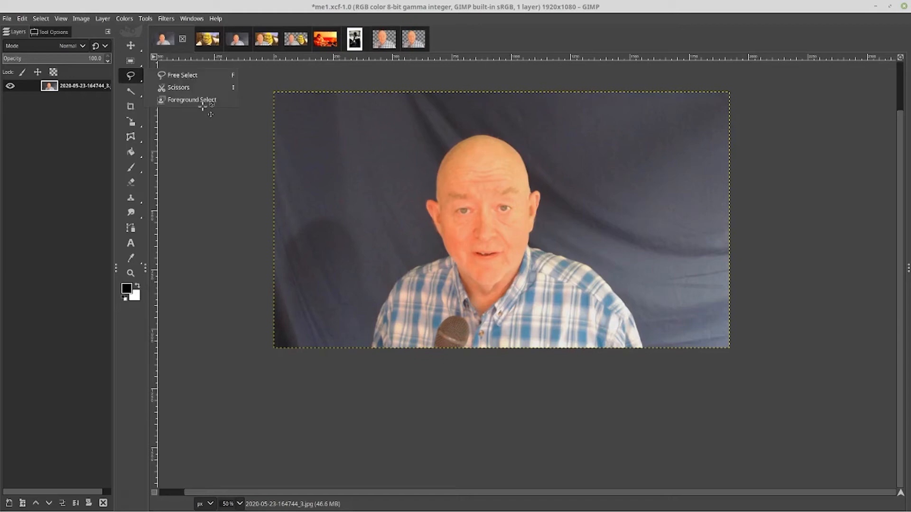
left_click(202, 102)
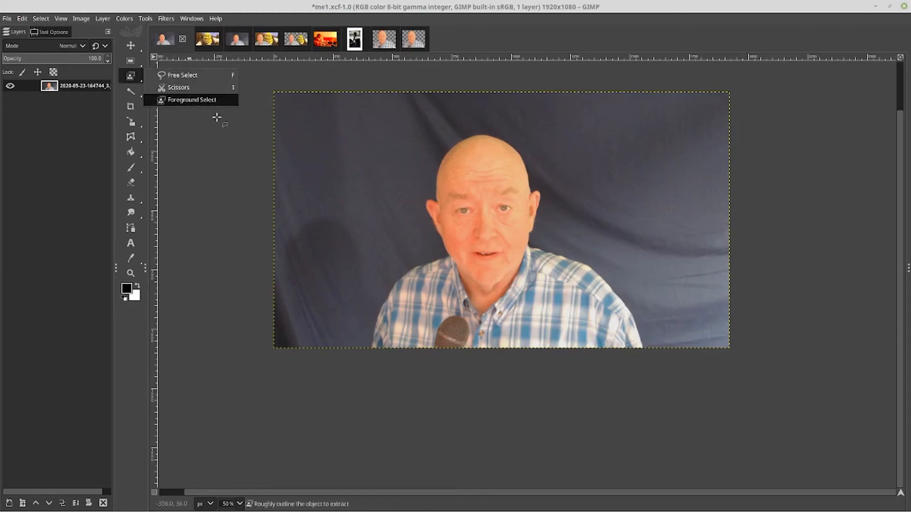
Start a rough Foreground Select outline around the person, tracing up the left shoulder, ear and over the top of the head
left_click(373, 346)
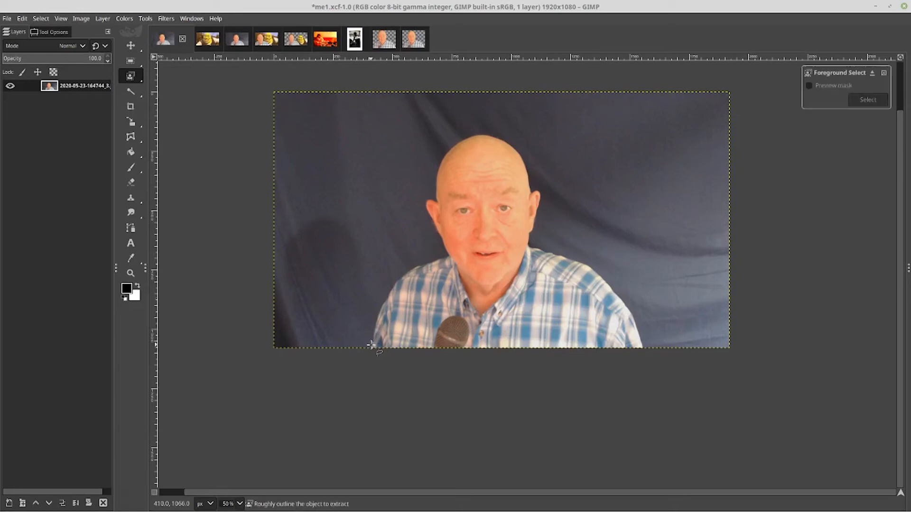
left_click(382, 300)
left_click(390, 297)
left_click(396, 283)
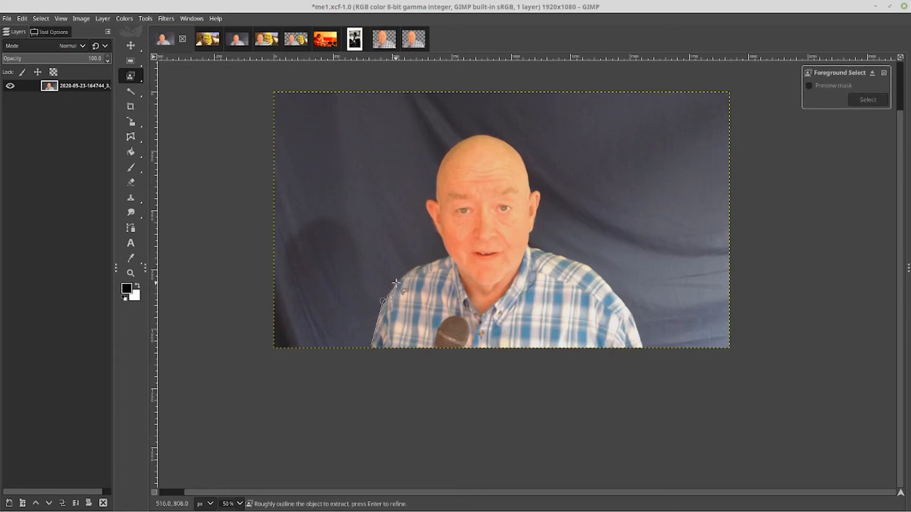
left_click(416, 267)
left_click(448, 257)
left_click(444, 247)
left_click(448, 238)
left_click(436, 230)
left_click(430, 217)
left_click(431, 197)
left_click(435, 175)
left_click(445, 152)
left_click(464, 138)
left_click(483, 134)
left_click(501, 138)
Continue the outline down the right side of the head and shoulder, close it along the image's bottom edge, and confirm it
left_click(522, 157)
left_click(531, 181)
left_click(529, 194)
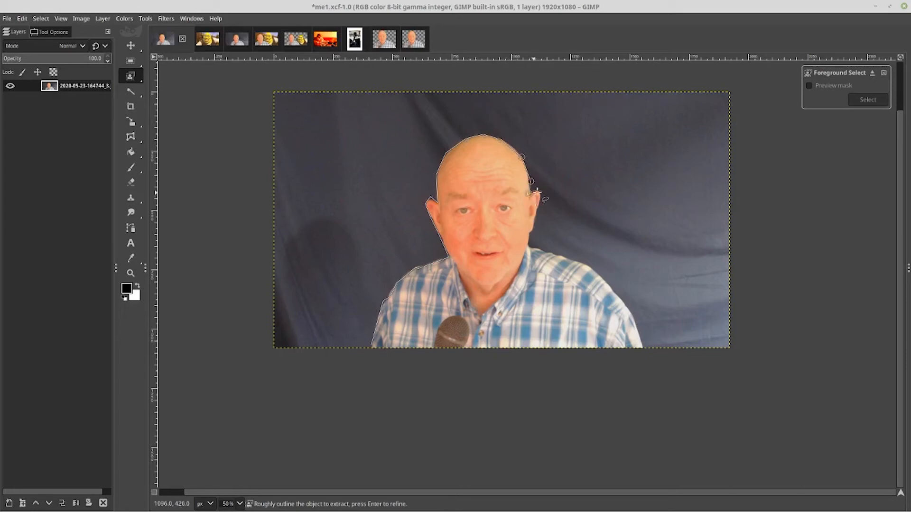
left_click(537, 191)
left_click(542, 200)
left_click(537, 213)
left_click(533, 230)
left_click(526, 242)
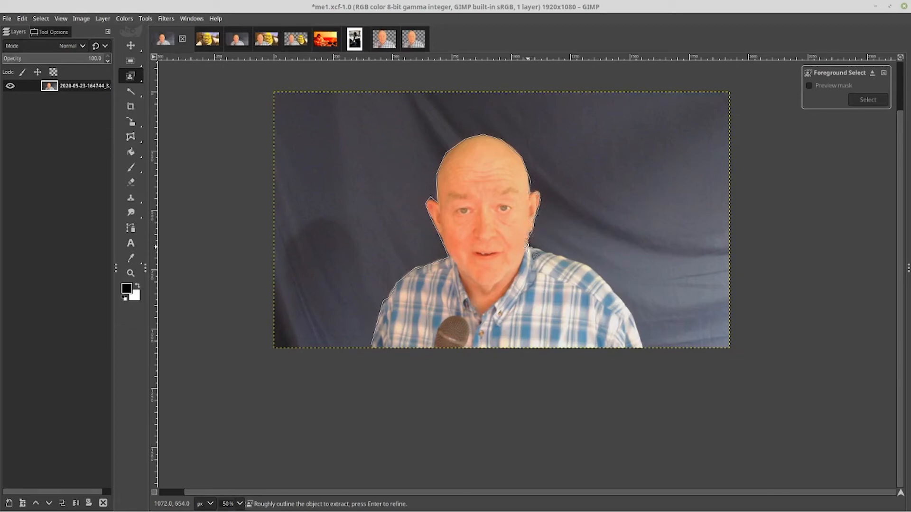
left_click(618, 296)
left_click(630, 316)
left_click(641, 346)
left_click(372, 347)
left_click(643, 347)
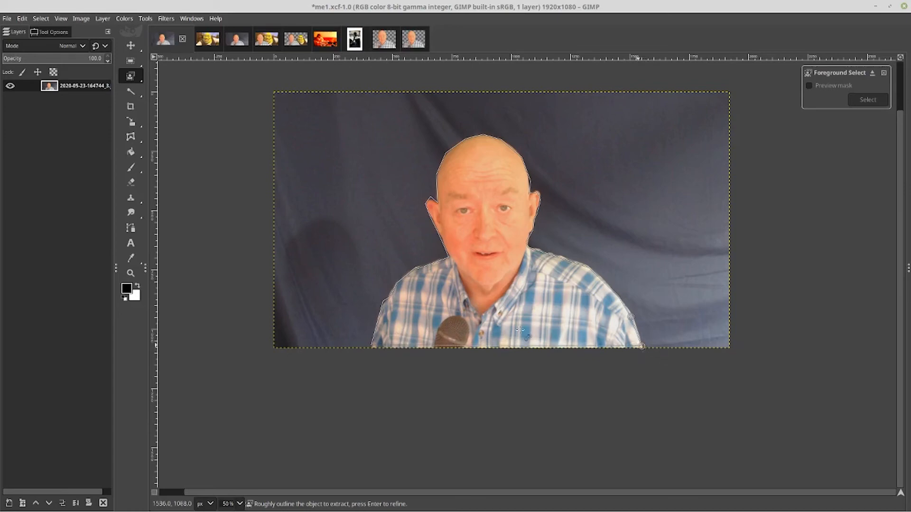
left_click(371, 346)
key("Return")
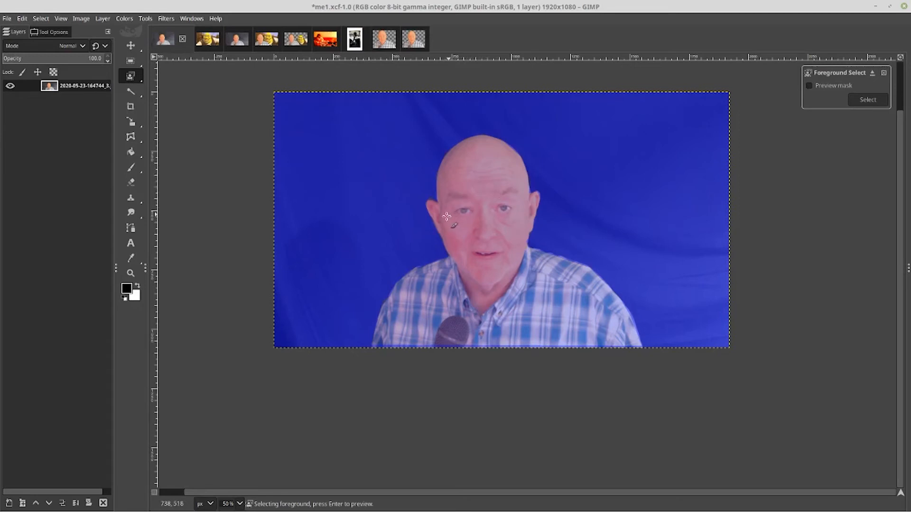
Paint a small foreground stroke on the face and turn on the mask preview
mouse_move(442, 214)
left_mouse_down()
mouse_move(431, 205)
mouse_move(457, 265)
mouse_move(440, 261)
mouse_move(397, 280)
mouse_move(379, 316)
mouse_move(379, 347)
mouse_move(641, 350)
mouse_move(615, 298)
mouse_move(572, 263)
mouse_move(523, 245)
mouse_move(539, 191)
mouse_move(532, 203)
mouse_move(497, 138)
mouse_move(475, 138)
mouse_move(451, 155)
mouse_move(432, 204)
mouse_move(441, 212)
left_mouse_up()
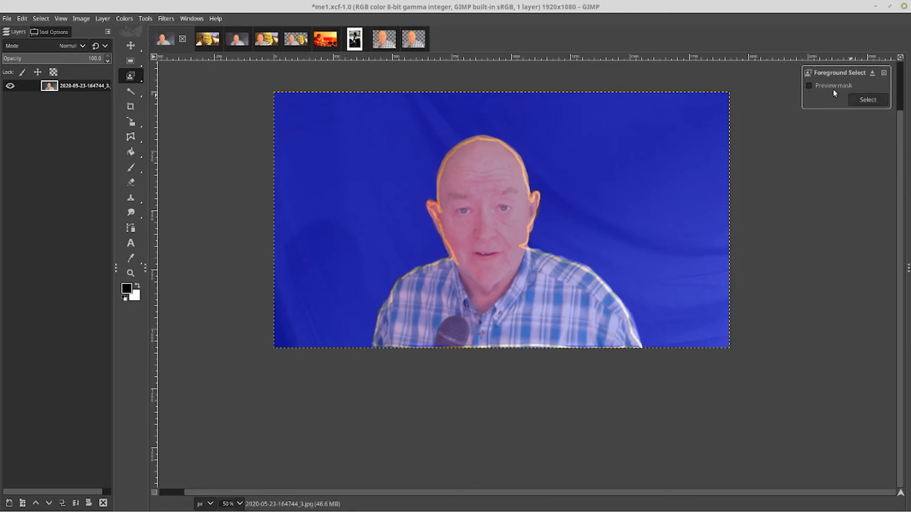
left_click(808, 86)
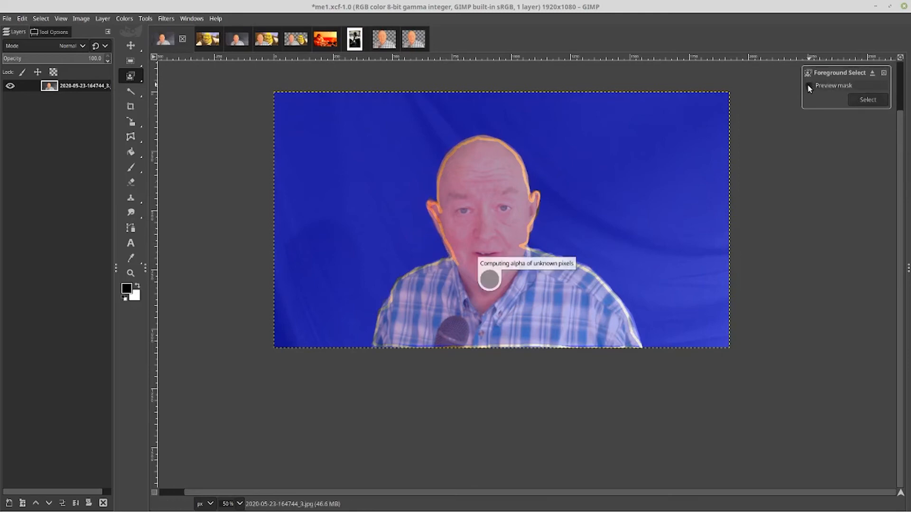
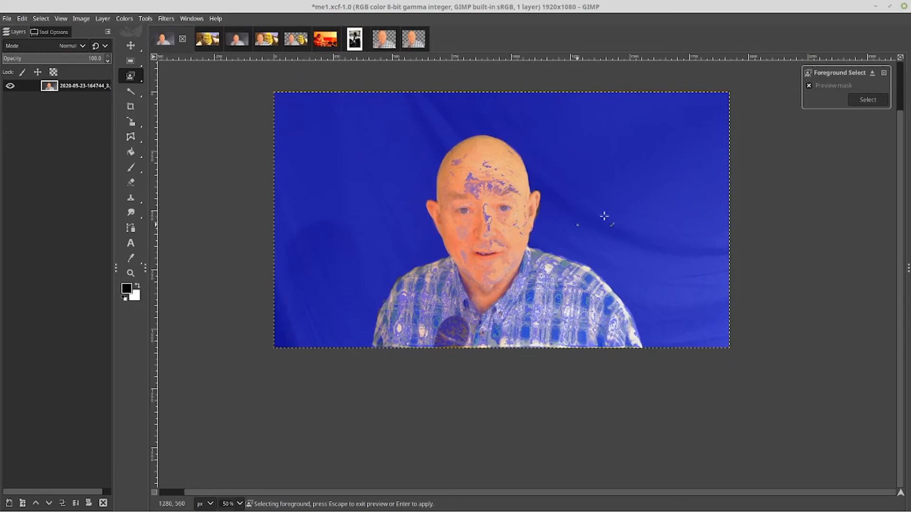
Apply the Foreground Select result and grow the selection by 10 px
left_click(862, 100)
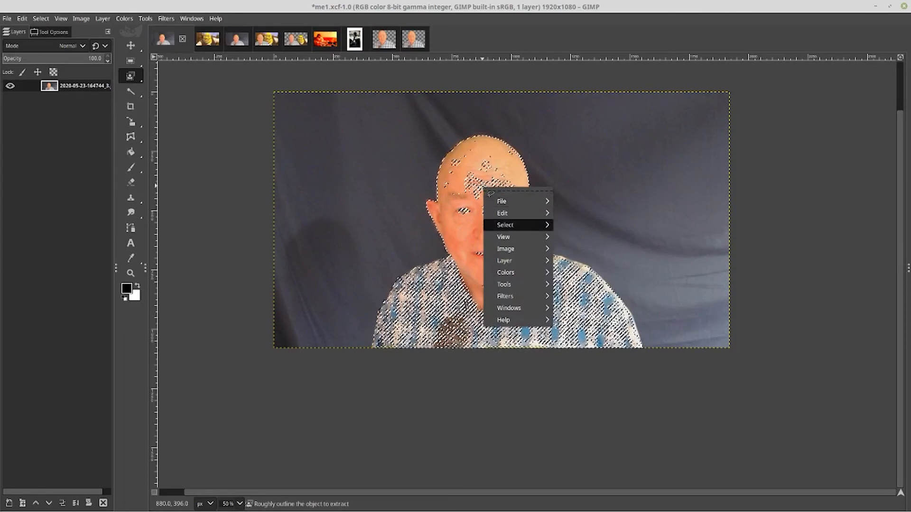
mouse_move(517, 225)
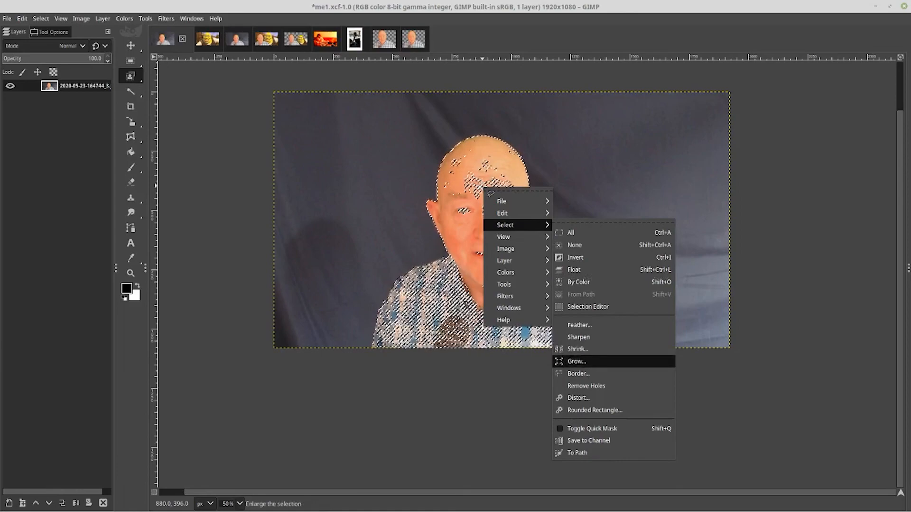
left_click(577, 361)
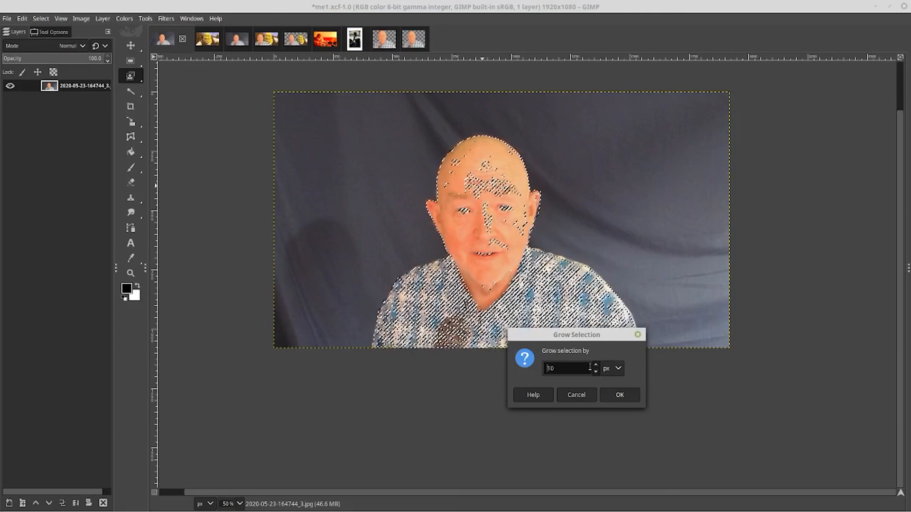
left_click(619, 395)
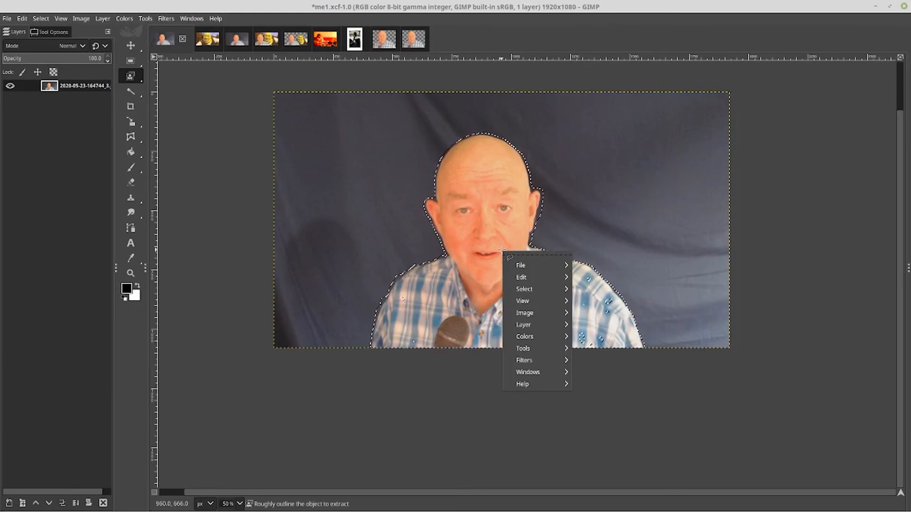
Shrink the selection by 3 px, letting selected areas continue outside the image
mouse_move(527, 289)
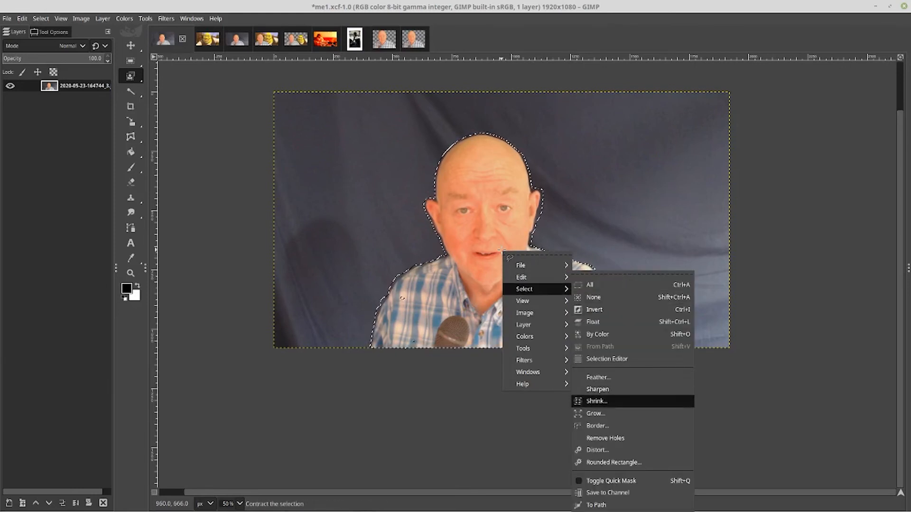
left_click(591, 401)
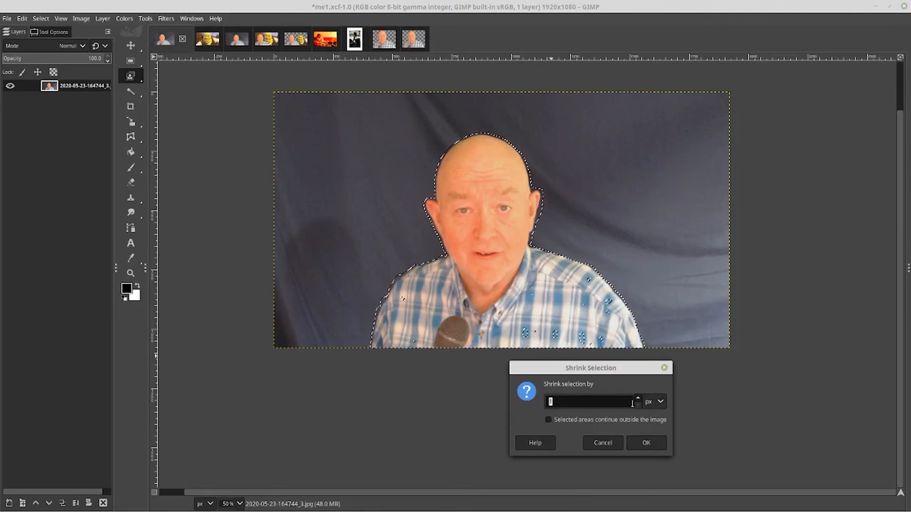
scroll(632, 404, "up", 1)
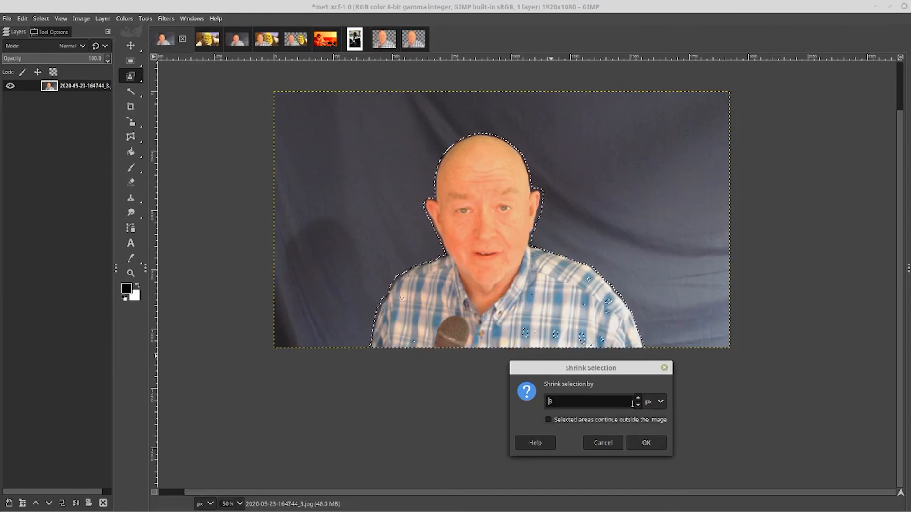
left_click(548, 420)
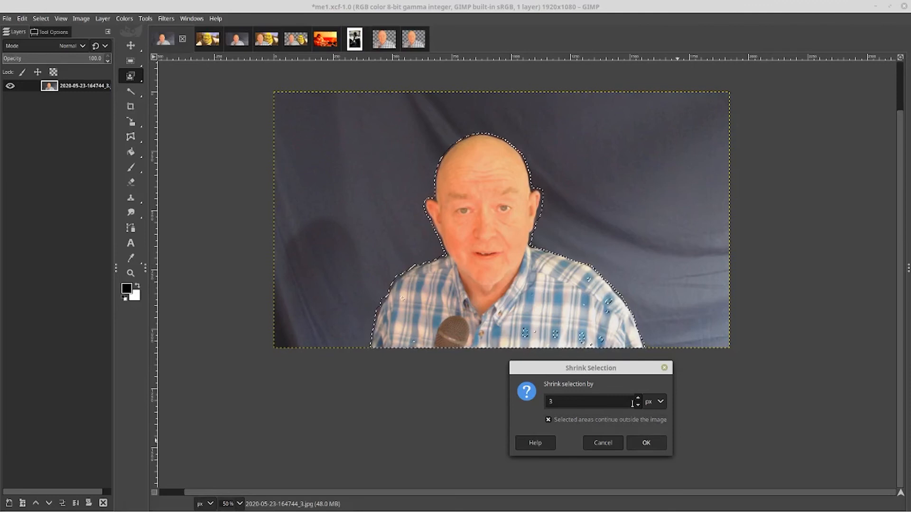
left_click(645, 443)
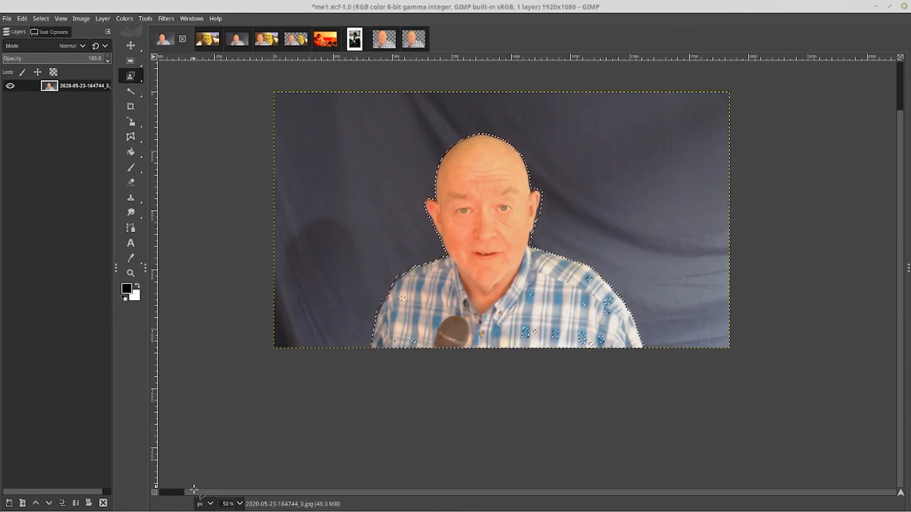
In Quick Mask, paint white over the left shirt and shoulder area to add it to the selection
key("shift+q")
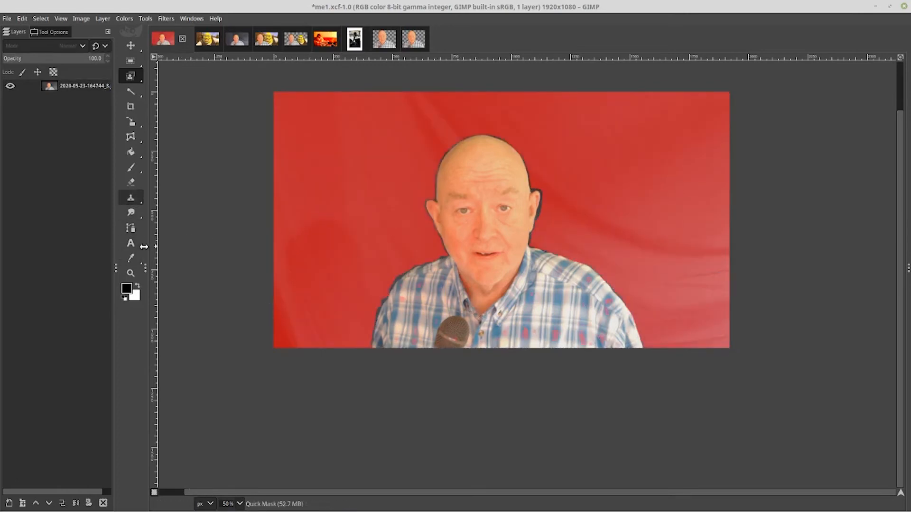
left_click(131, 167)
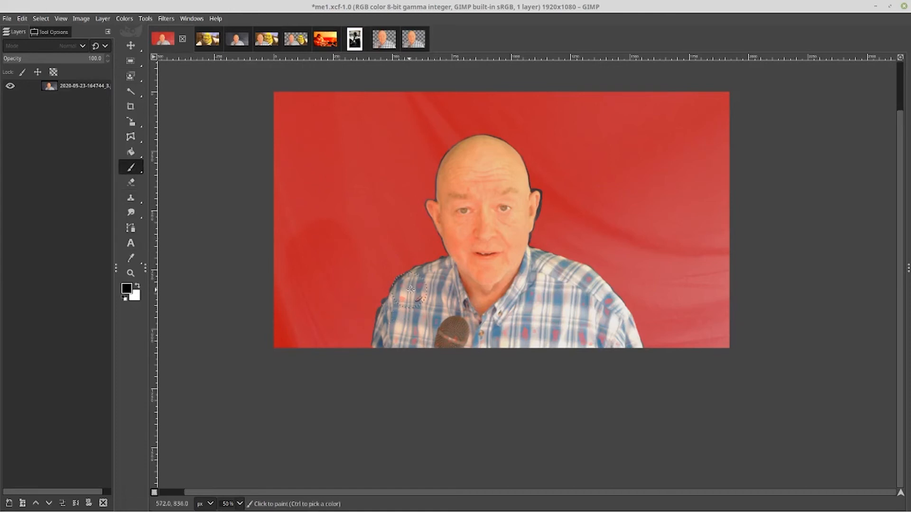
left_click_drag(416, 290, 404, 297)
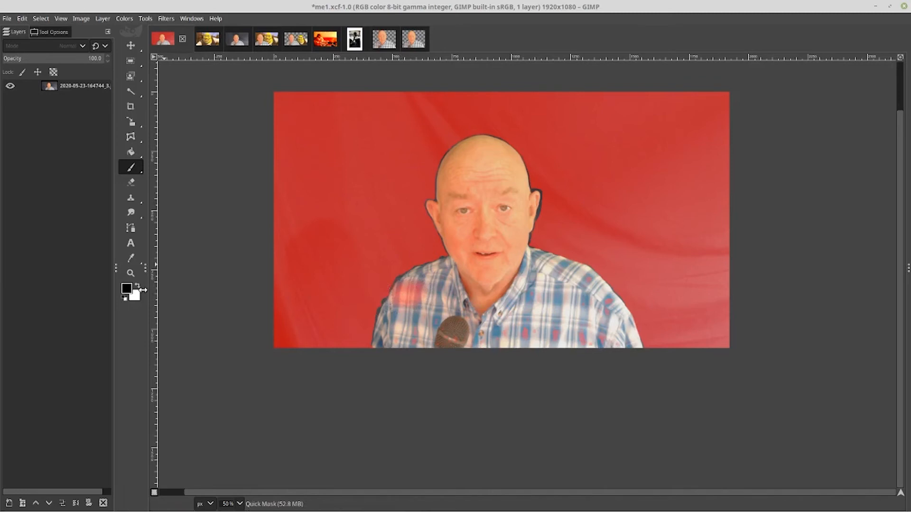
key("x")
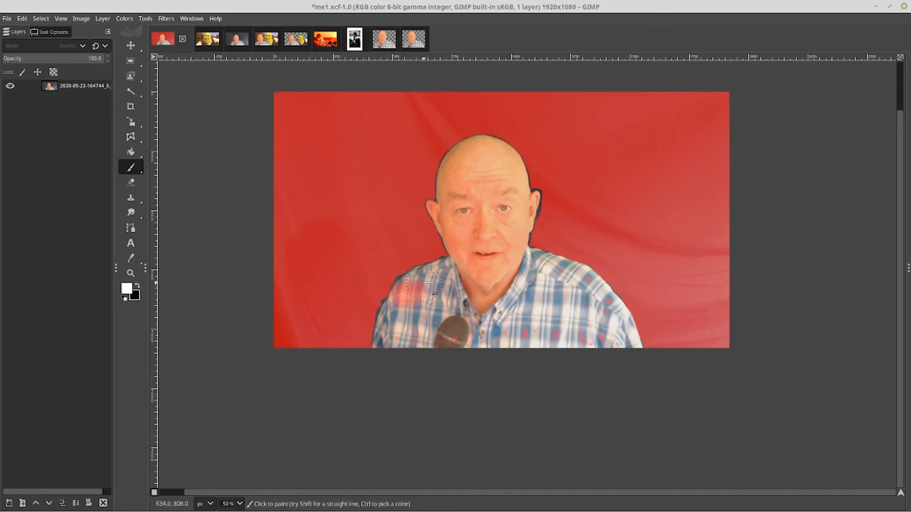
mouse_move(425, 282)
left_mouse_down()
mouse_move(402, 299)
mouse_move(407, 285)
mouse_move(411, 314)
mouse_move(429, 312)
mouse_move(403, 341)
mouse_move(603, 340)
mouse_move(614, 318)
mouse_move(582, 284)
mouse_move(537, 272)
mouse_move(518, 276)
mouse_move(520, 287)
mouse_move(566, 300)
mouse_move(493, 309)
mouse_move(480, 321)
mouse_move(508, 325)
mouse_move(481, 329)
mouse_move(529, 311)
mouse_move(524, 293)
mouse_move(500, 277)
mouse_move(466, 283)
mouse_move(514, 309)
mouse_move(499, 299)
mouse_move(513, 311)
left_mouse_up()
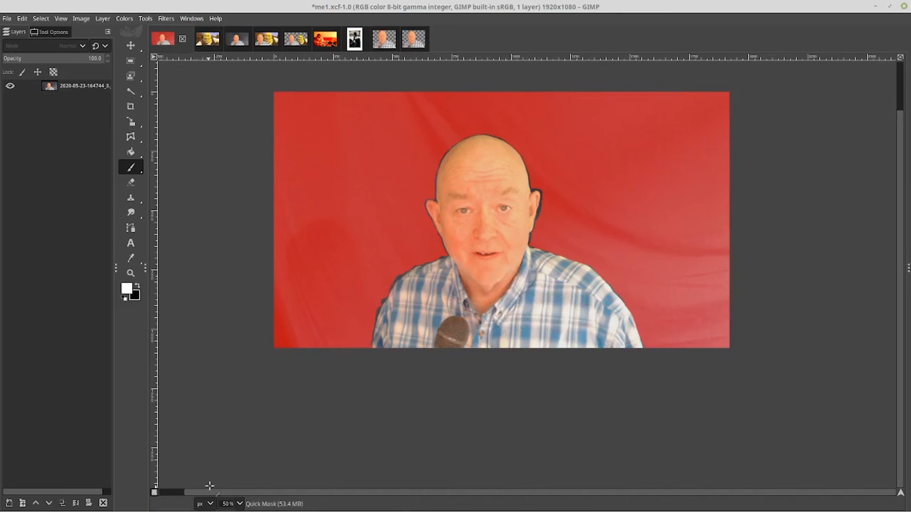
key("shift+q")
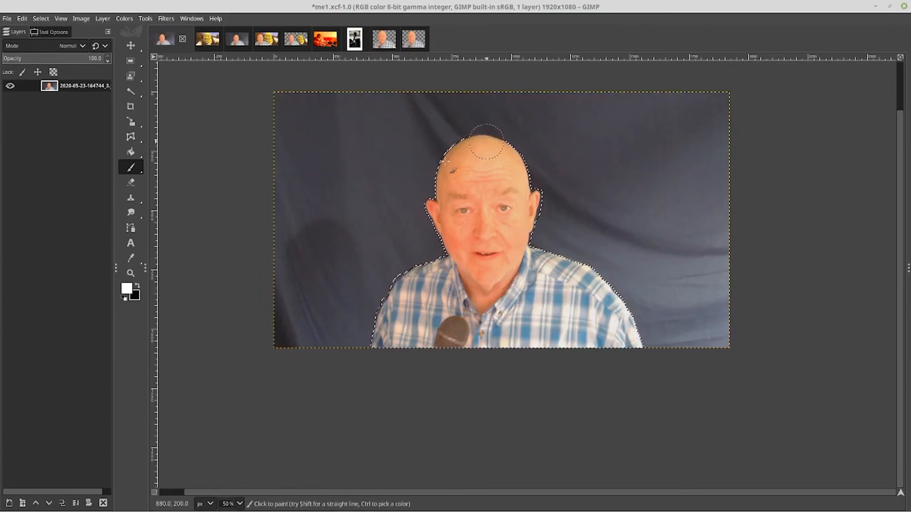
Feather the selection by 10 px
right_click(488, 193)
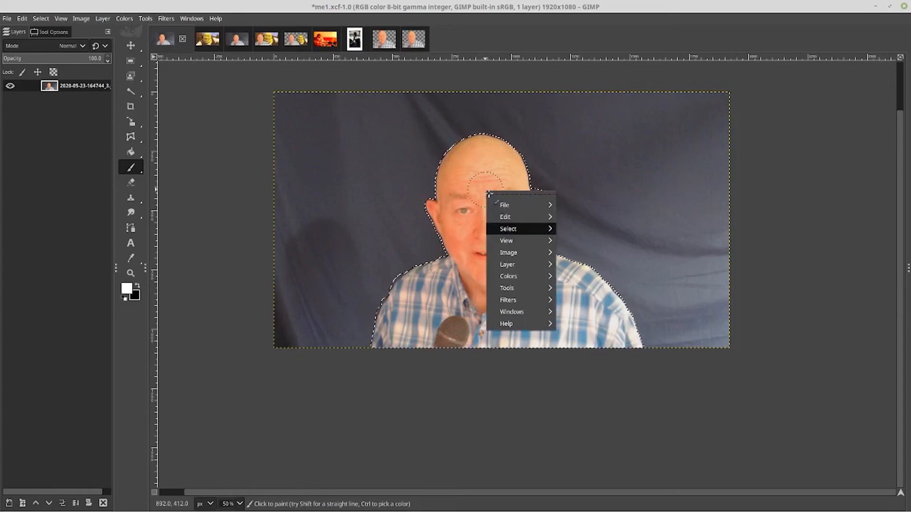
mouse_move(509, 228)
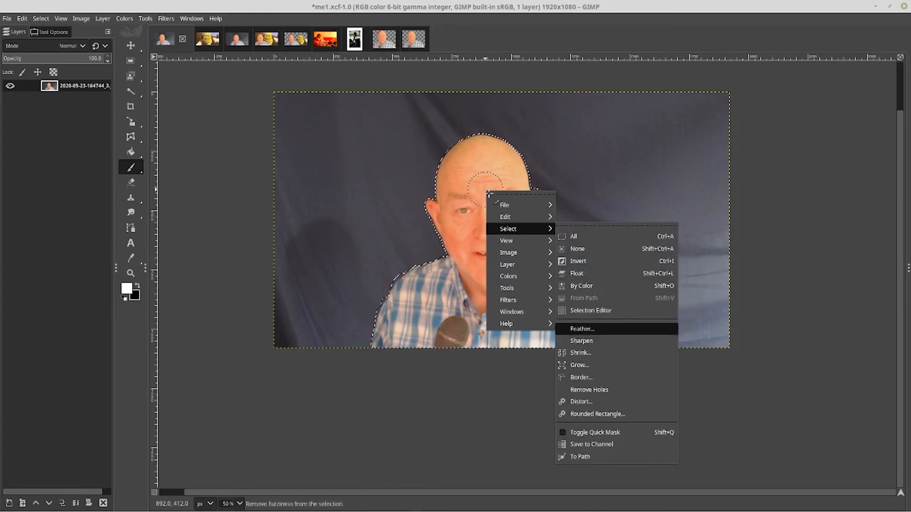
left_click(584, 329)
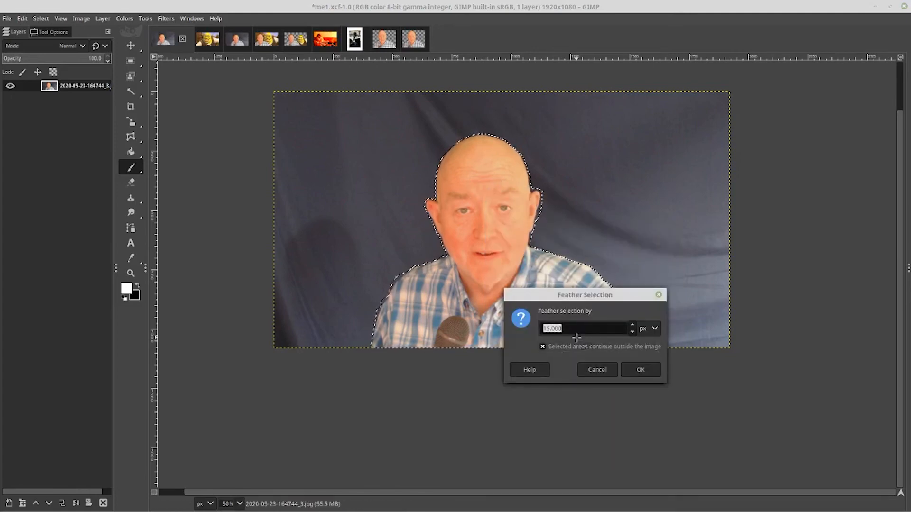
key("Down")
key("Down")
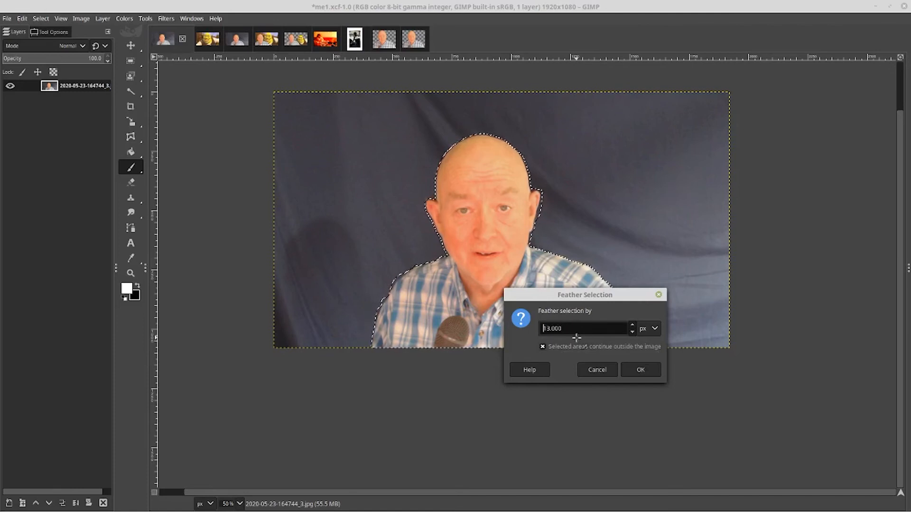
left_click(634, 371)
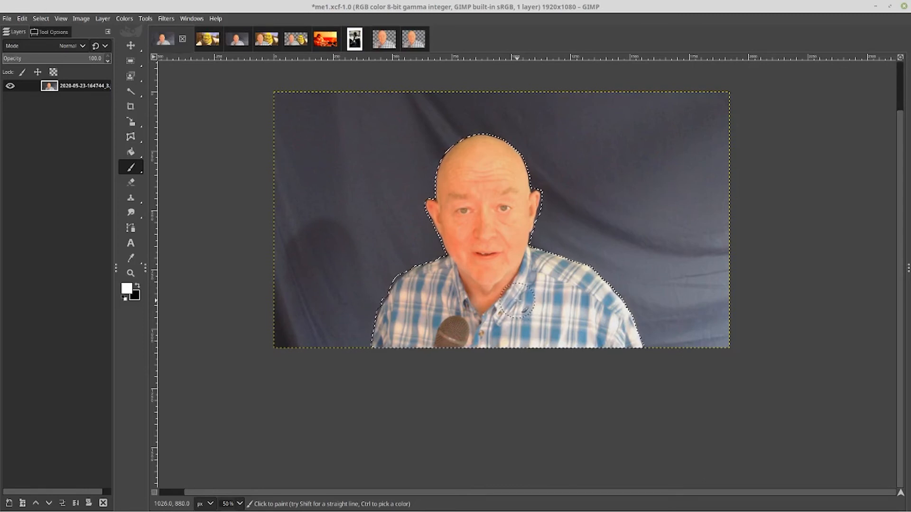
Copy the selected person and switch to the shrek image
right_click(485, 254)
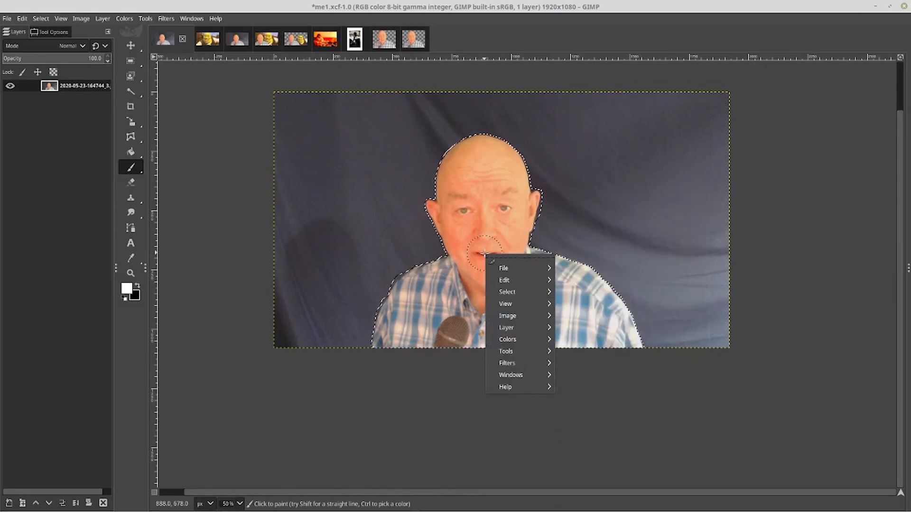
key("Escape")
key("ctrl")
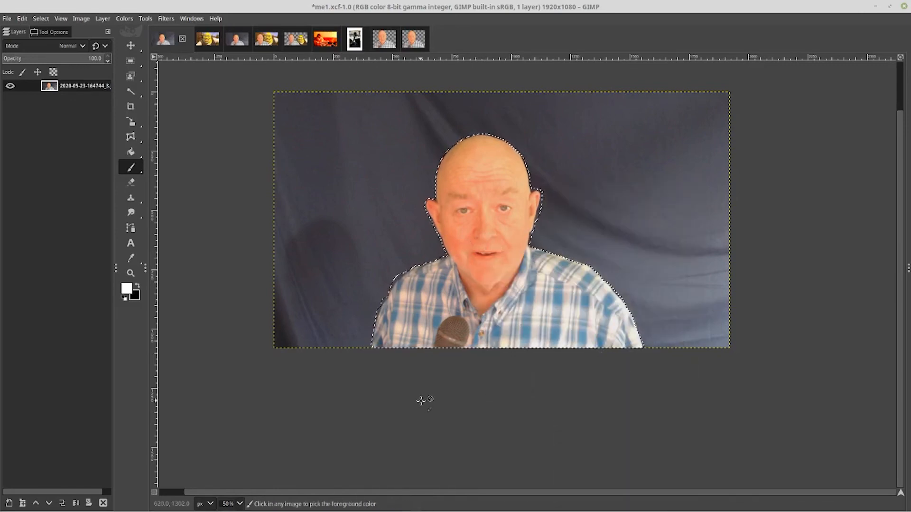
key("ctrl+c")
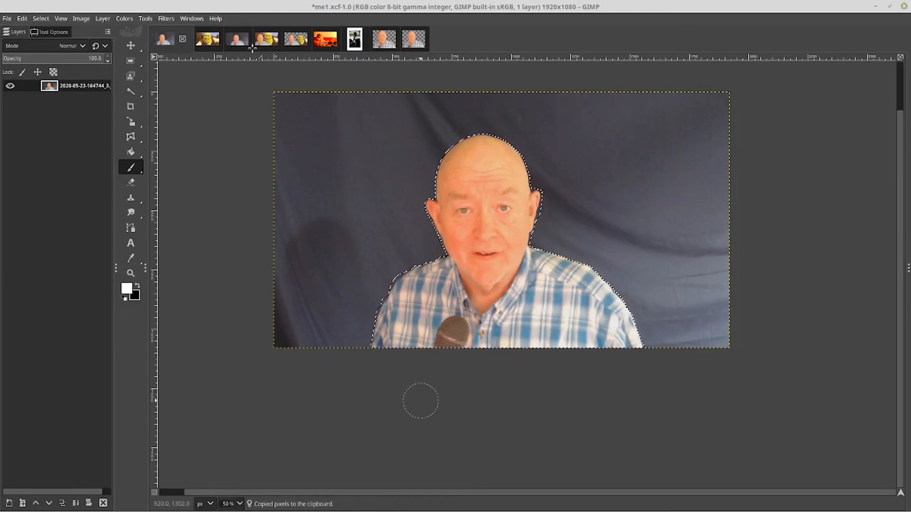
left_click(208, 39)
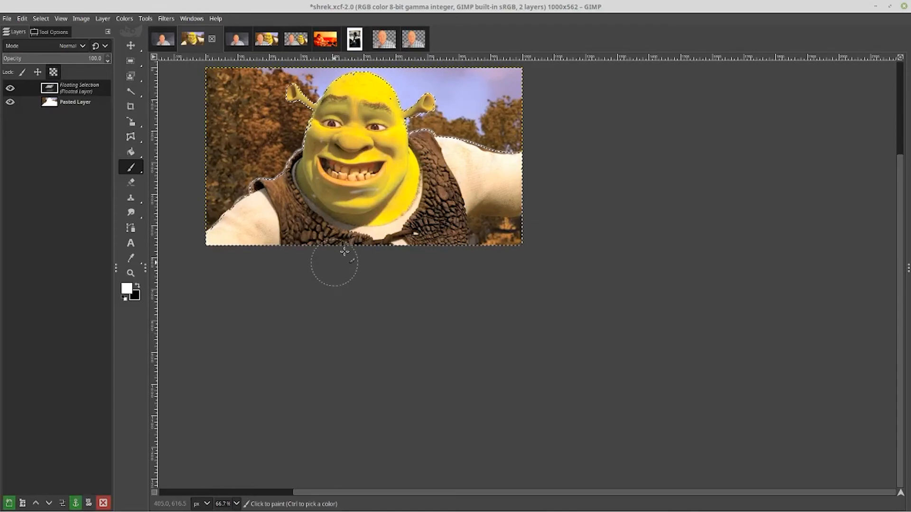
key("ctrl")
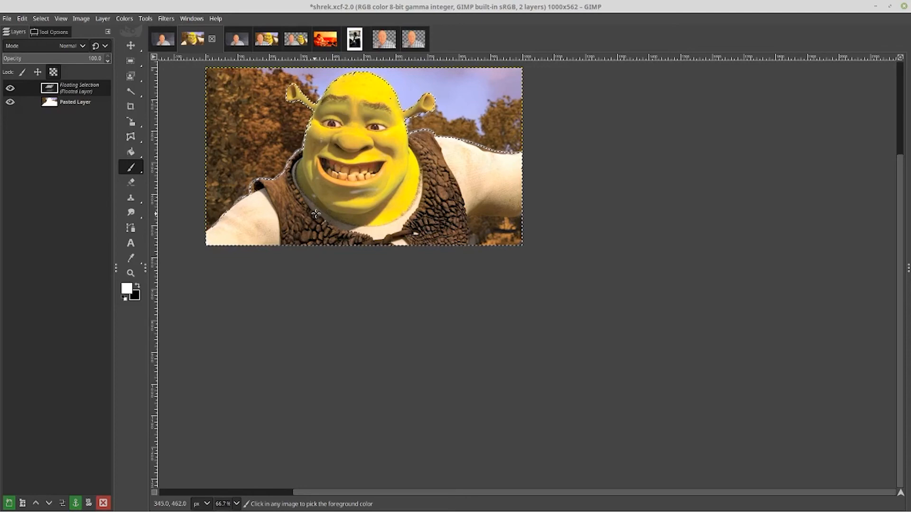
right_click(315, 214)
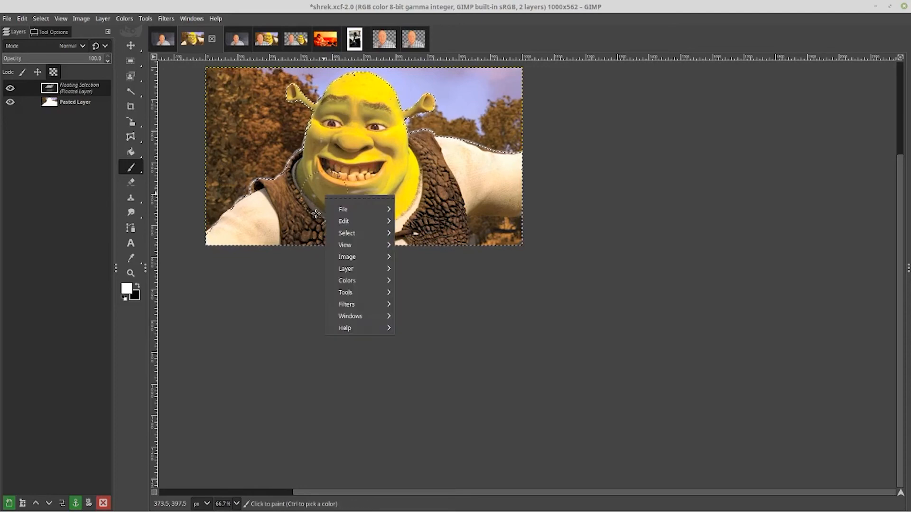
key("Down")
key("Down")
key("Down")
key("Right")
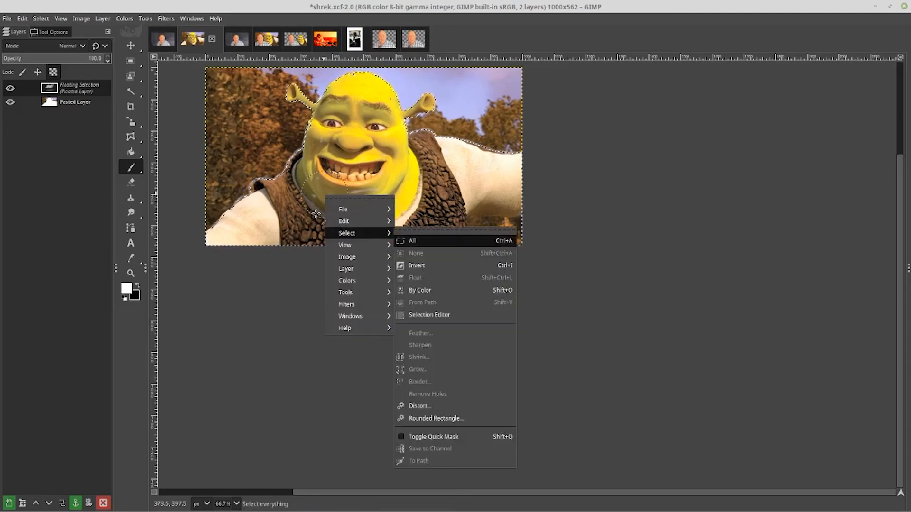
left_click(370, 134)
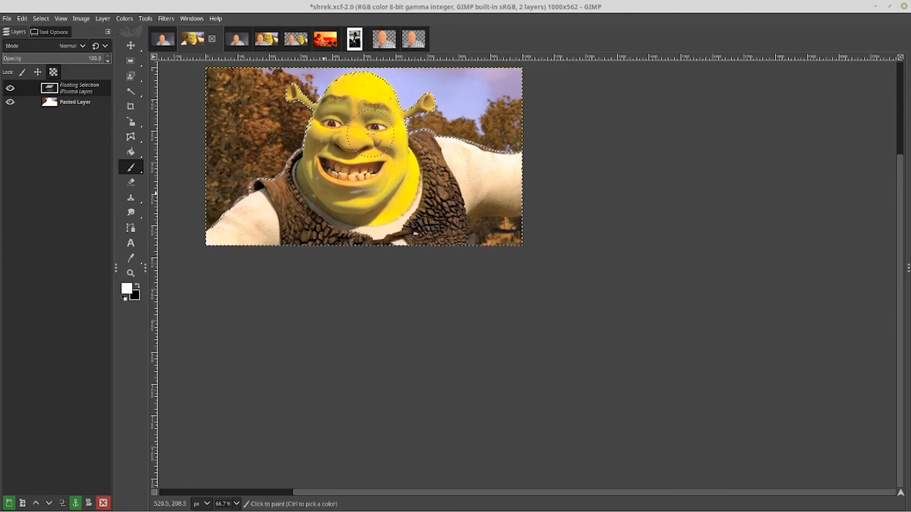
Rename the floating layer to SHREK
double_click(95, 88)
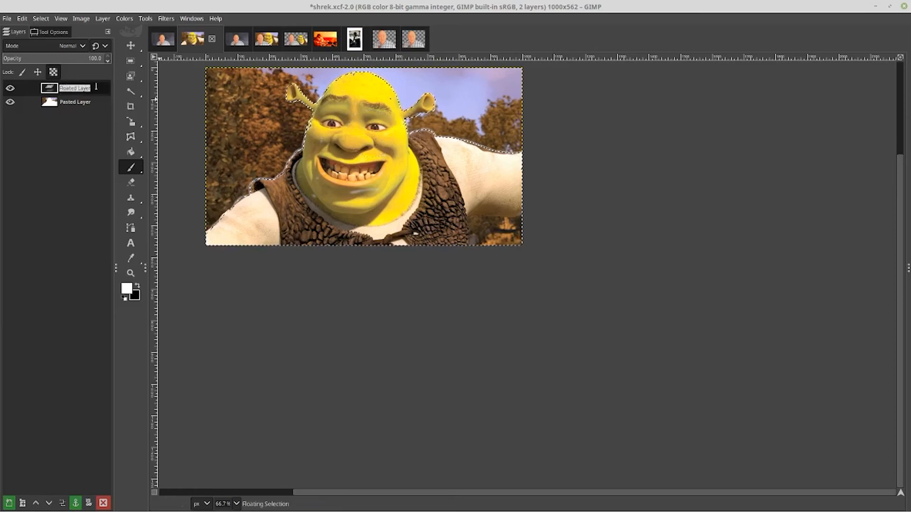
type("SHREK")
key("Return")
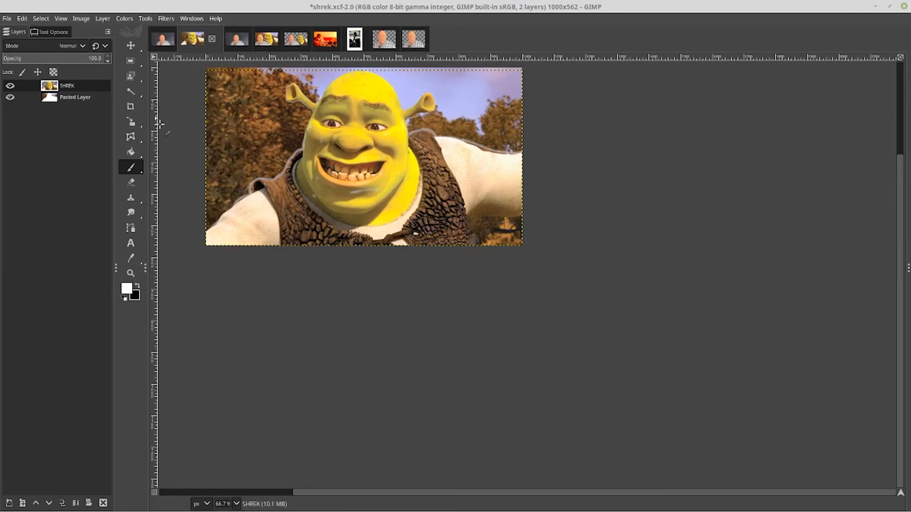
Paste the copied person into the shrek image as a new layer
right_click(253, 138)
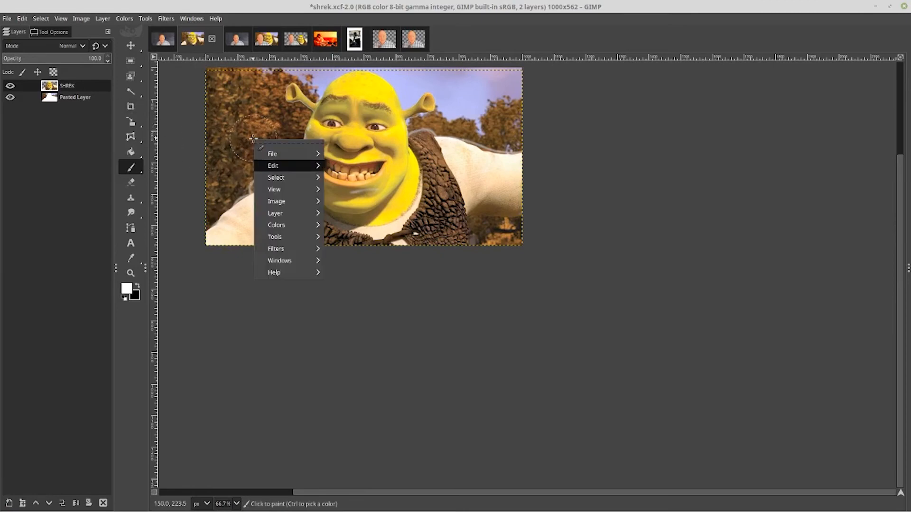
mouse_move(284, 166)
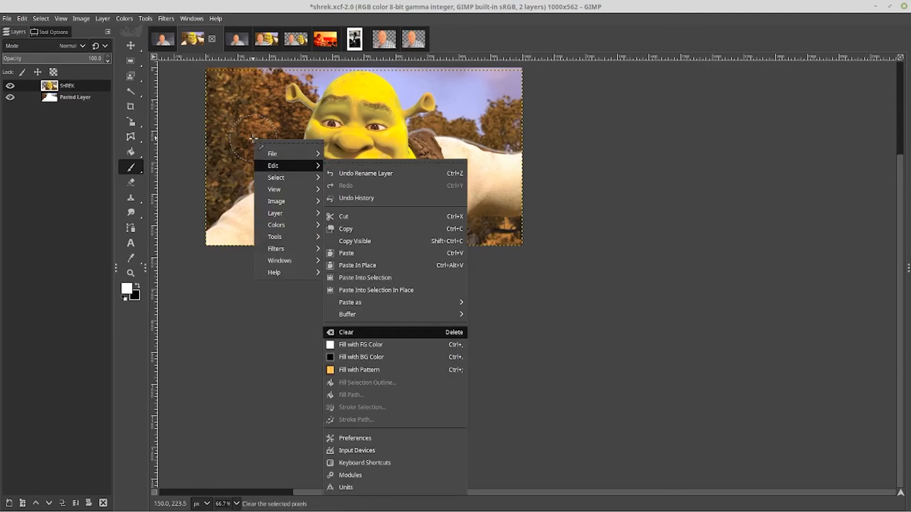
mouse_move(360, 303)
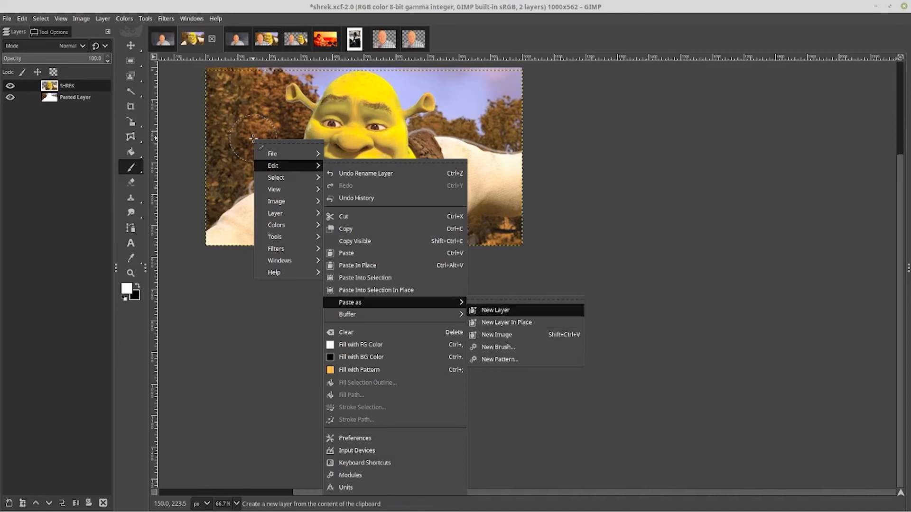
left_click(493, 311)
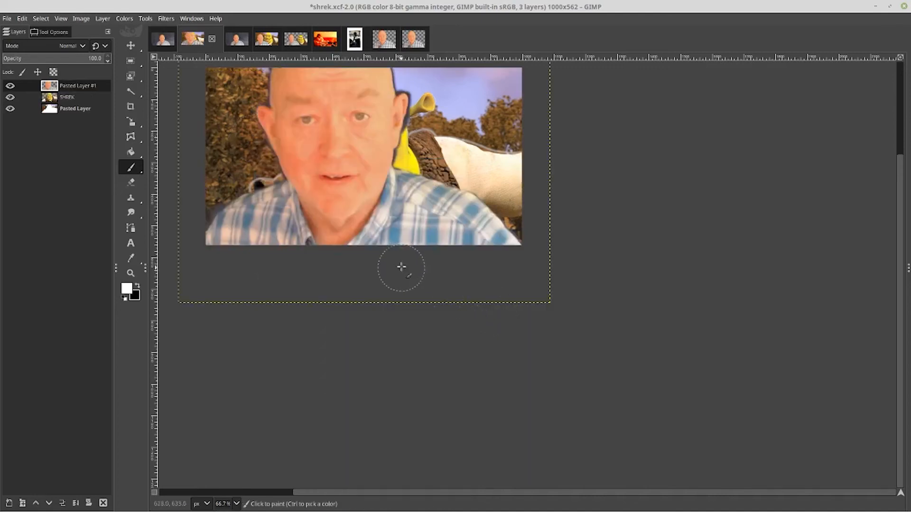
scroll(491, 274, "up", 5)
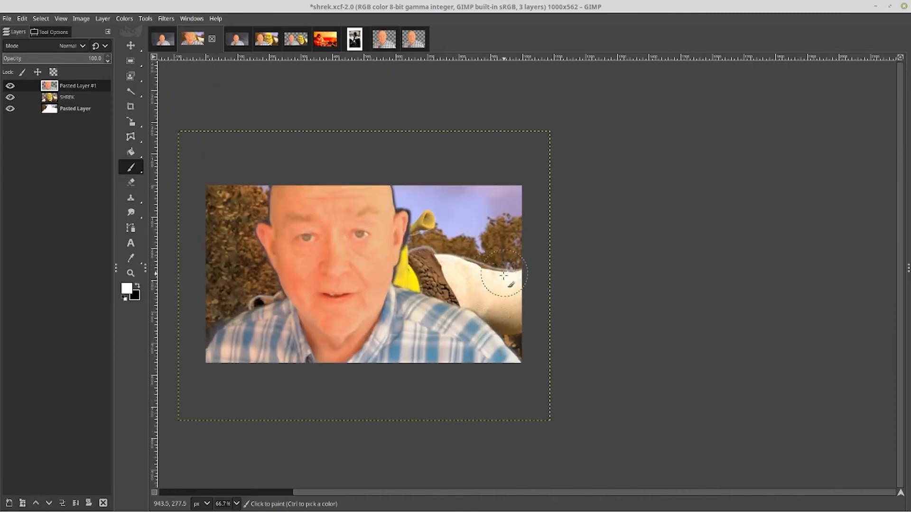
Scale the pasted person layer down to fit within the shrek image
right_click(360, 205)
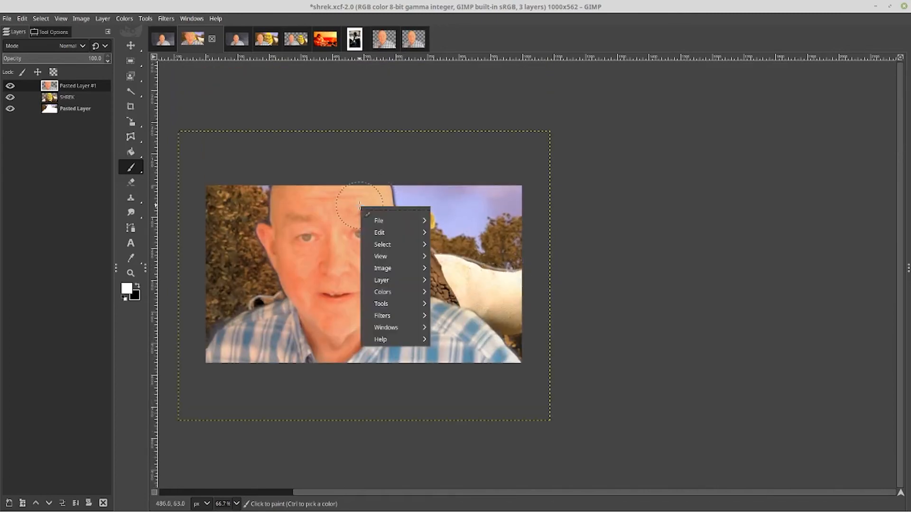
mouse_move(382, 280)
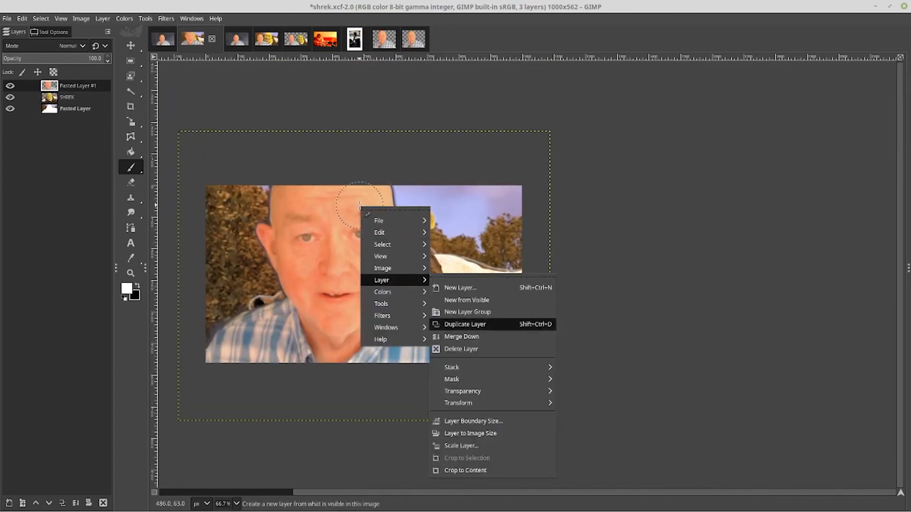
left_click(457, 445)
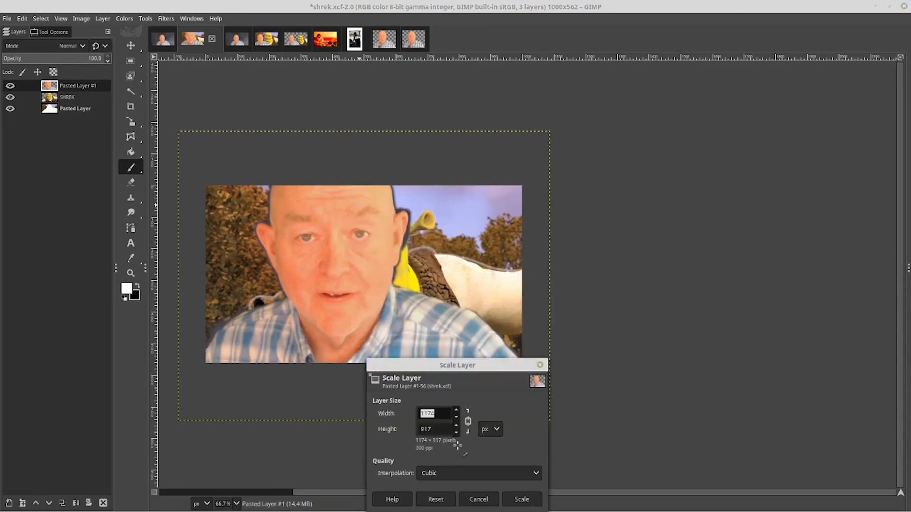
left_click(454, 418)
left_click(511, 496)
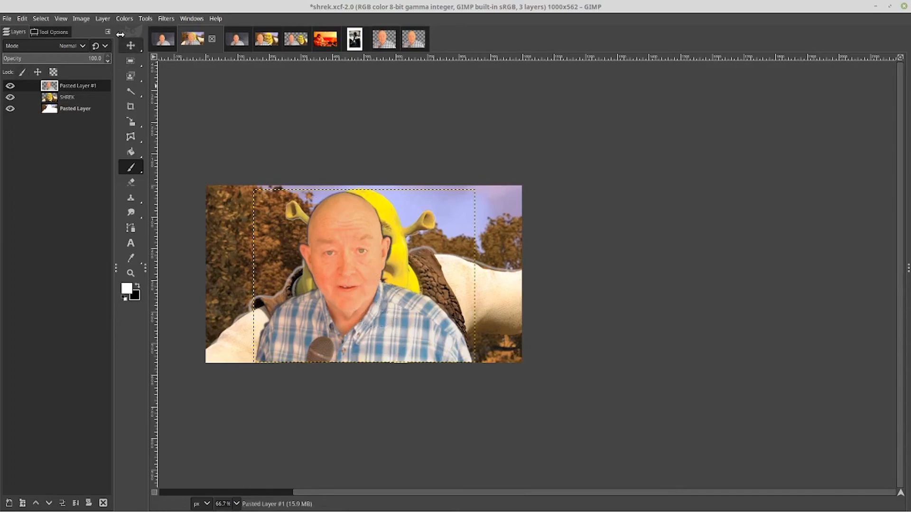
Move the person layer toward the left edge of the image with the Move tool
left_click(130, 45)
left_click_drag(348, 260, 269, 260)
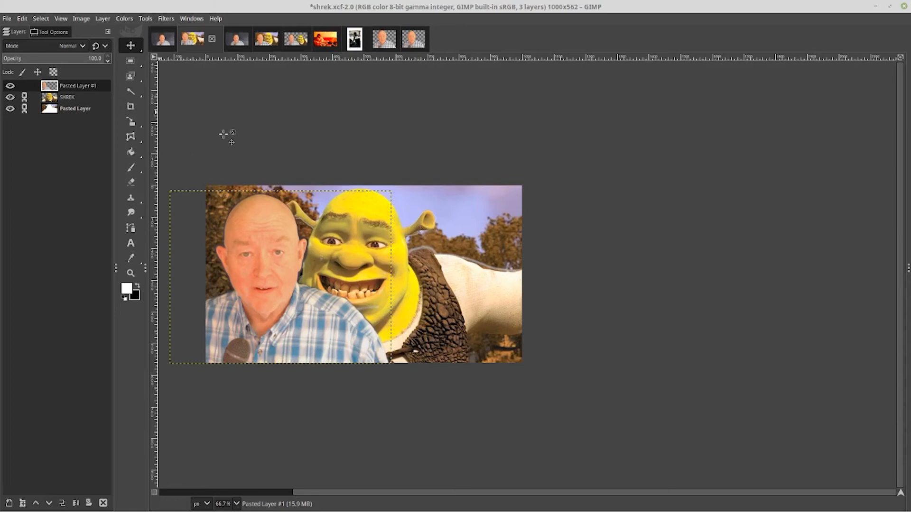
Select the SHREK layer and move it to the right so Shrek sits beside the person
key("Page_Down")
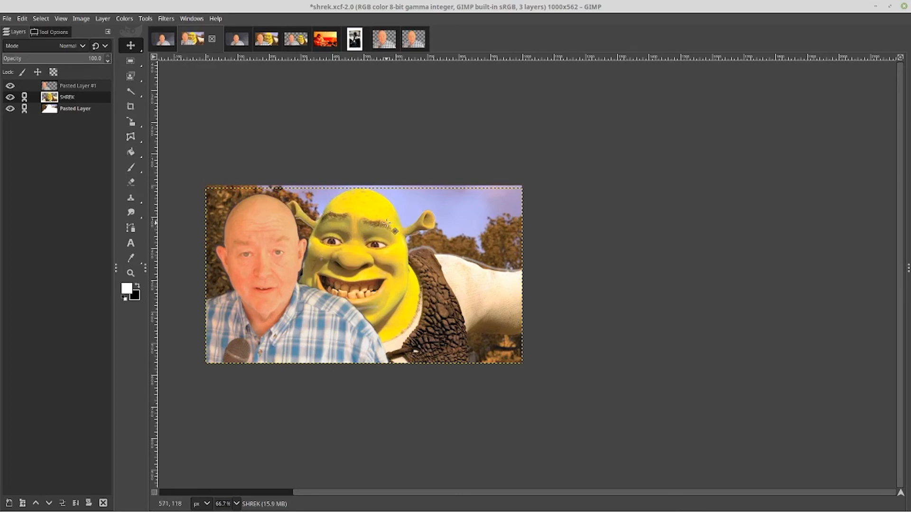
left_click_drag(387, 223, 451, 224)
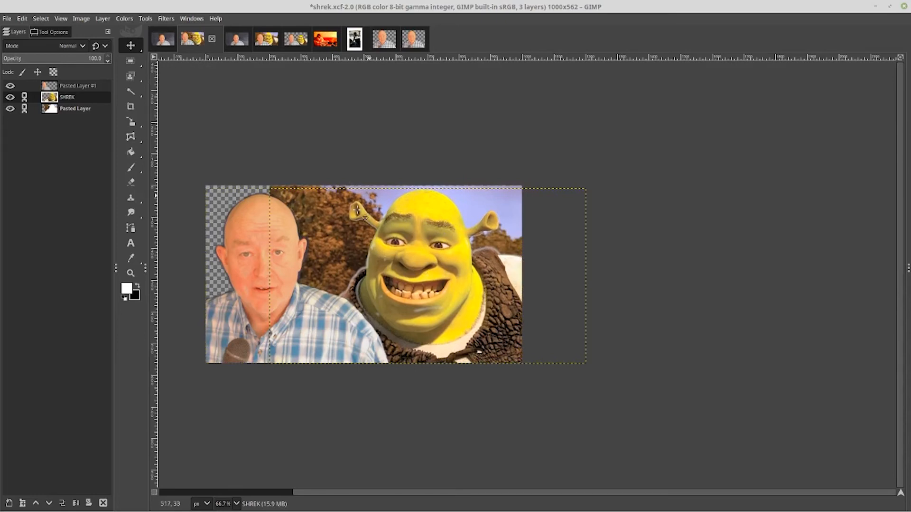
Resize the SHREK layer and the bottom Pasted Layer to the image size, choosing the Clone tool
right_click(332, 215)
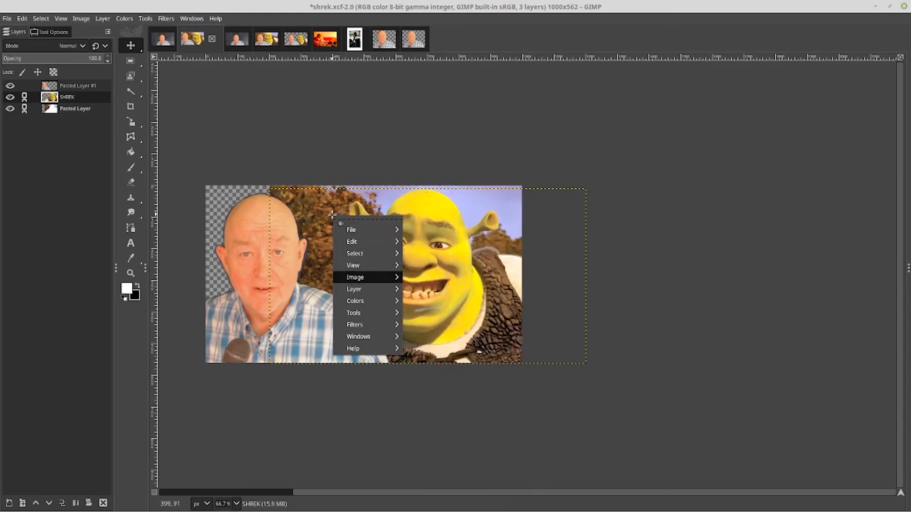
mouse_move(356, 277)
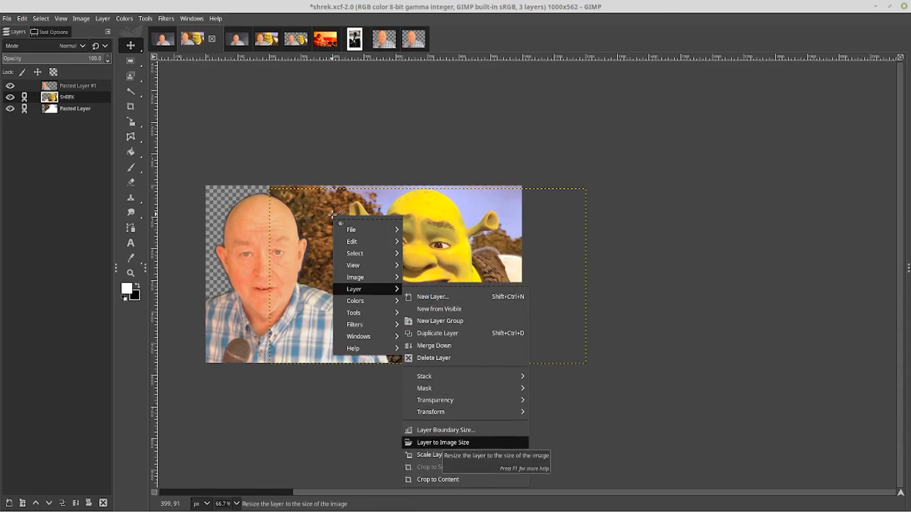
left_click(442, 443)
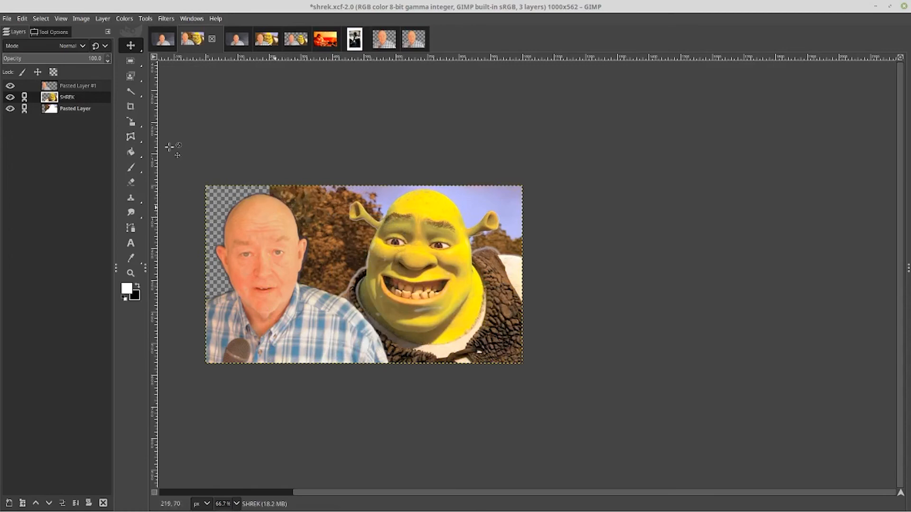
left_click(108, 110)
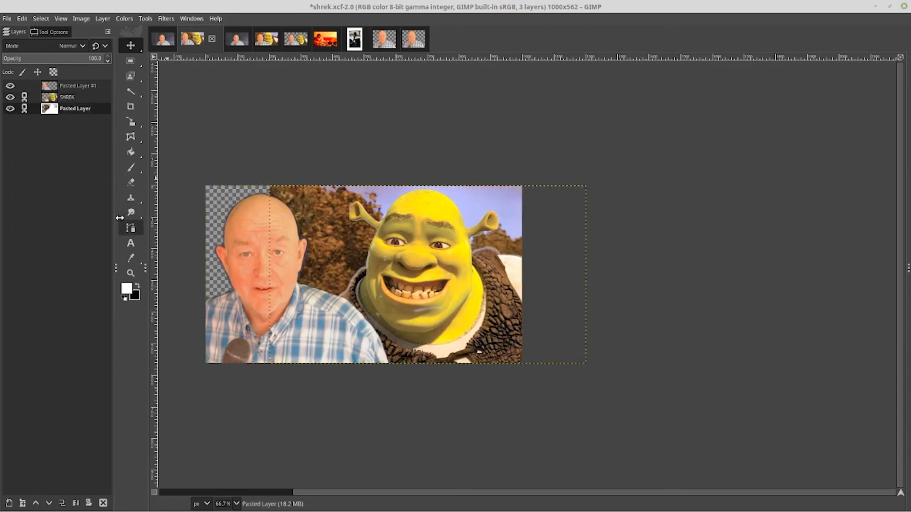
left_click(130, 198)
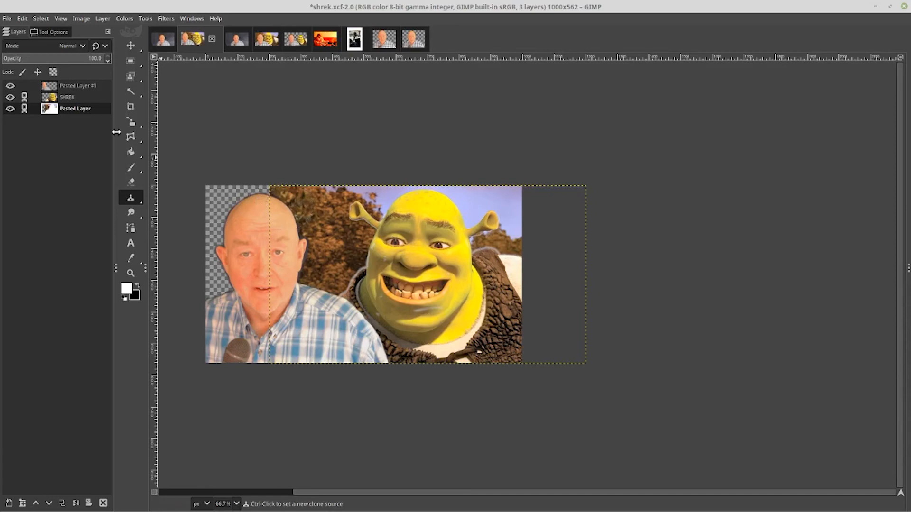
right_click(71, 110)
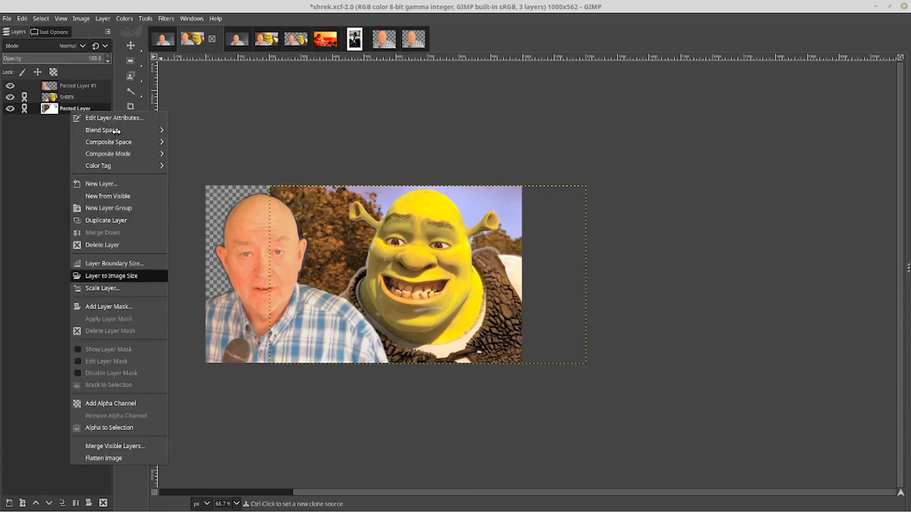
left_click(111, 275)
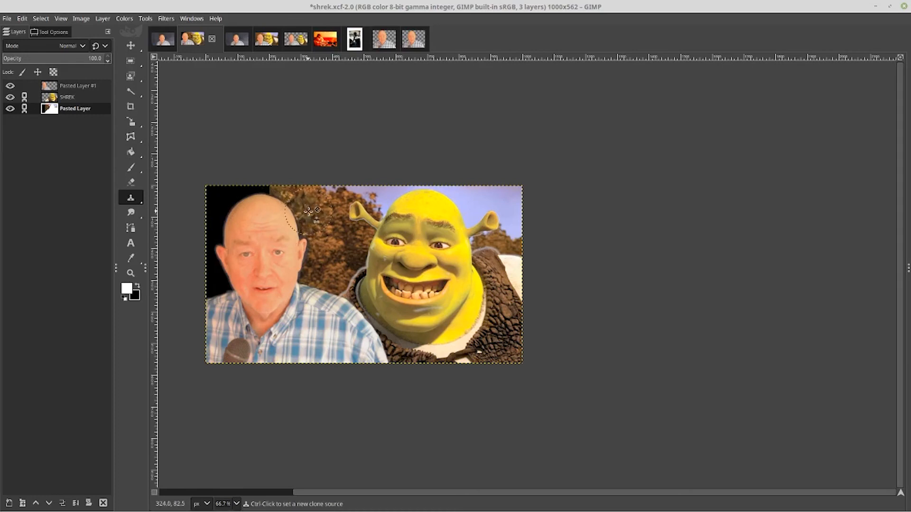
Clone nearby foliage over the empty black area on the left side of the background layer
left_click(308, 210, "ctrl")
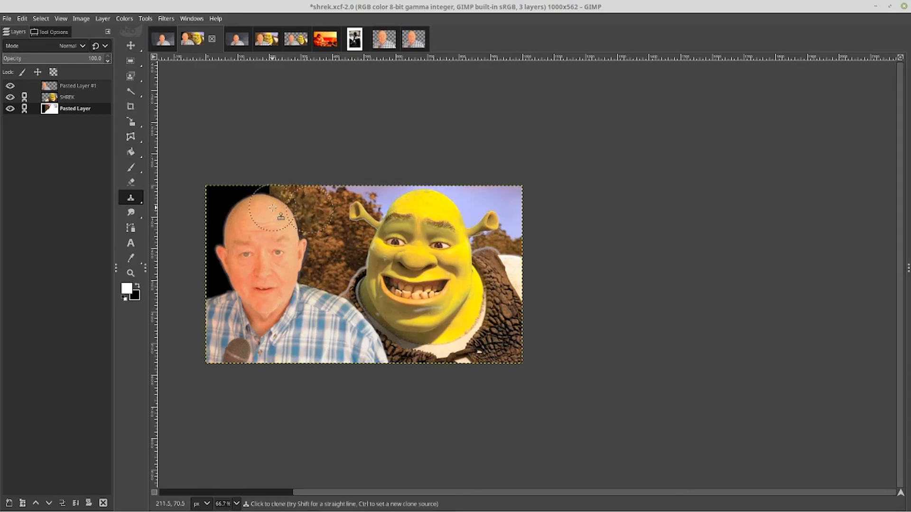
mouse_move(270, 204)
left_mouse_down()
mouse_move(236, 203)
mouse_move(272, 209)
mouse_move(261, 194)
mouse_move(267, 223)
mouse_move(233, 220)
mouse_move(240, 206)
mouse_move(226, 203)
mouse_move(273, 222)
mouse_move(224, 221)
mouse_move(223, 199)
mouse_move(212, 199)
mouse_move(270, 218)
mouse_move(229, 239)
mouse_move(206, 233)
mouse_move(259, 239)
mouse_move(240, 254)
mouse_move(199, 255)
left_mouse_up()
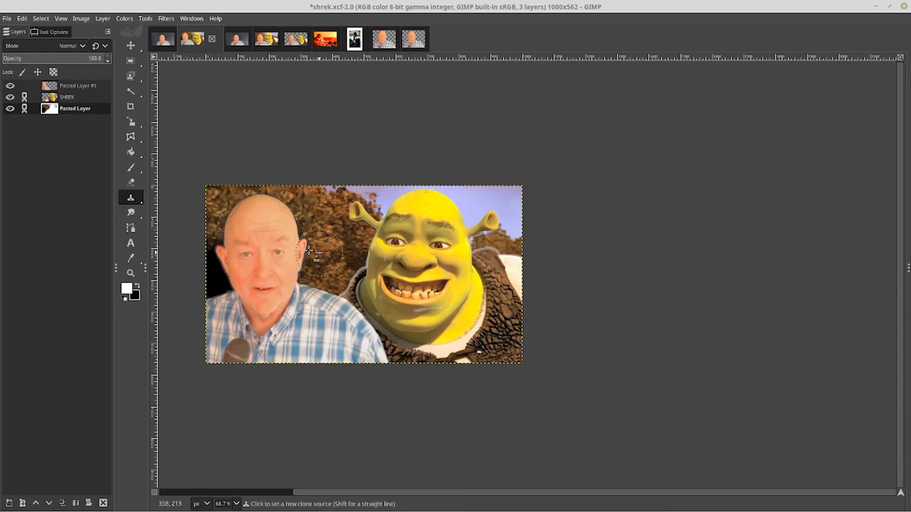
left_click(281, 251, "ctrl")
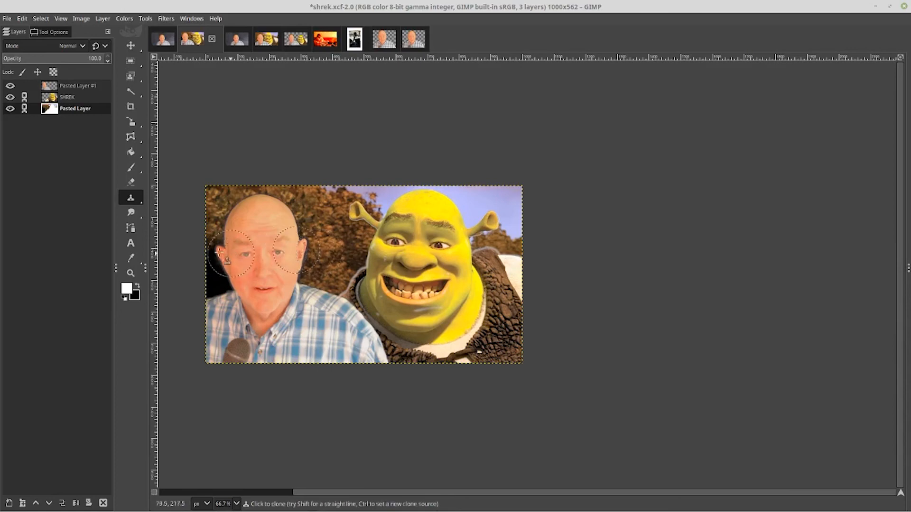
mouse_move(218, 252)
left_mouse_down()
mouse_move(252, 255)
mouse_move(252, 265)
mouse_move(213, 273)
mouse_move(268, 283)
mouse_move(215, 288)
left_mouse_up()
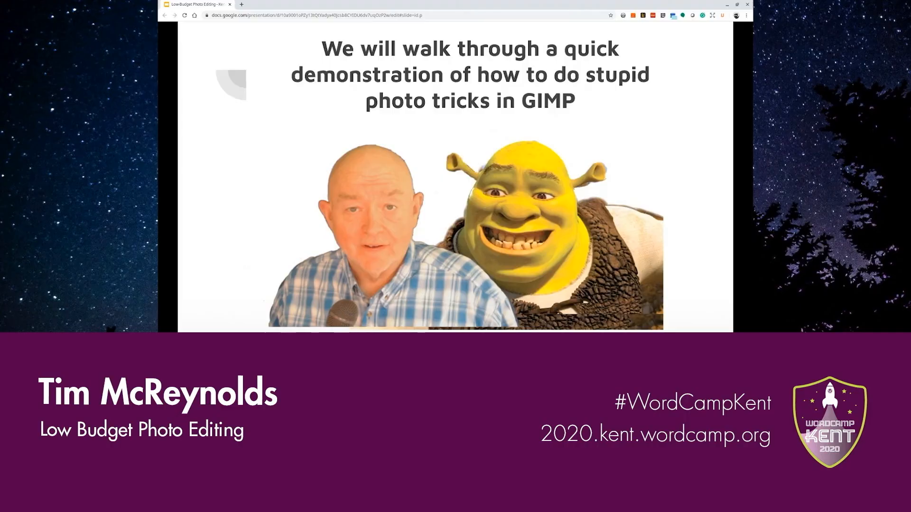
left_click(389, 126)
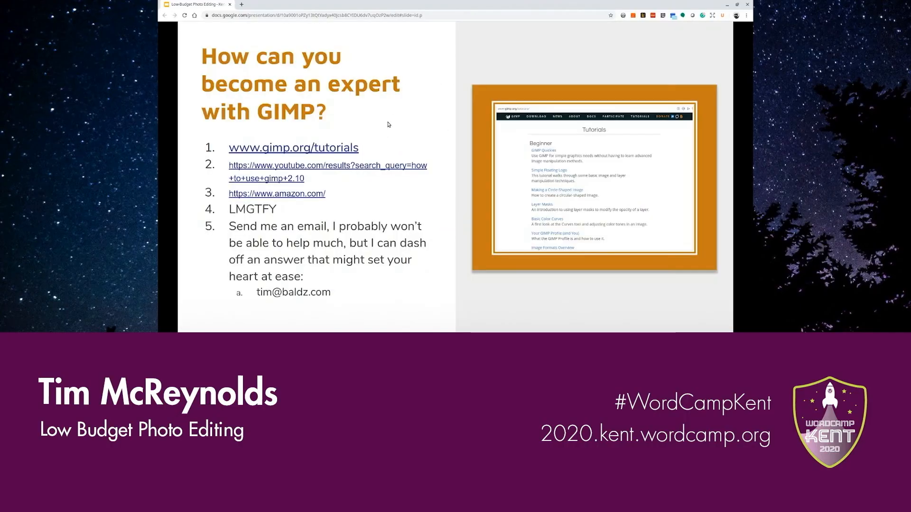